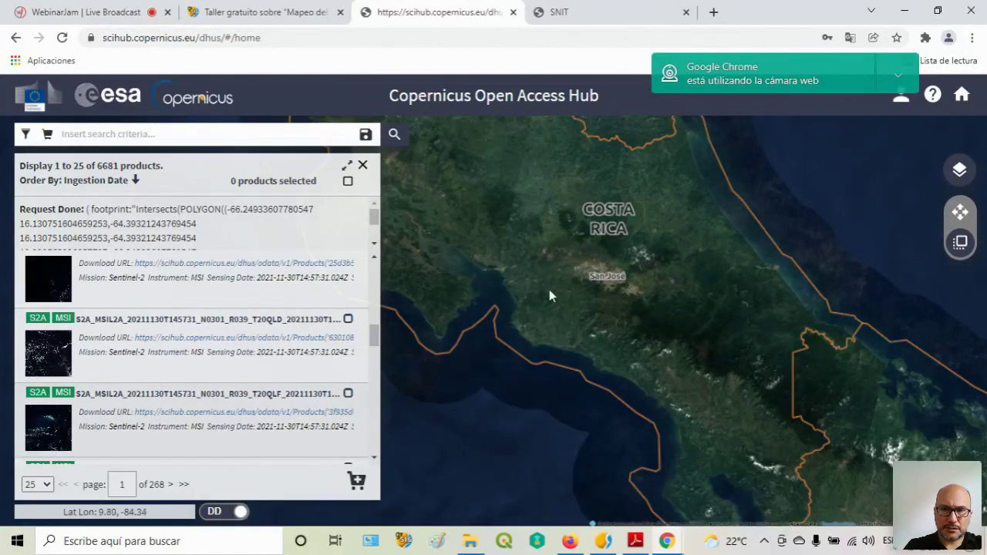
- Draw a four-sided search area around San José, Costa Rica, on the map and search for products within it
left_click(960, 172)
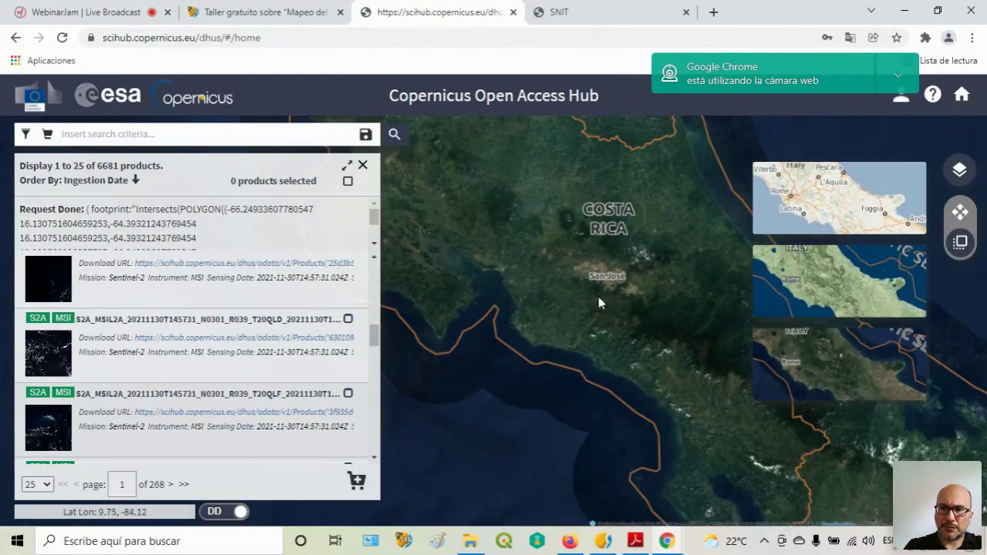
left_click(576, 255)
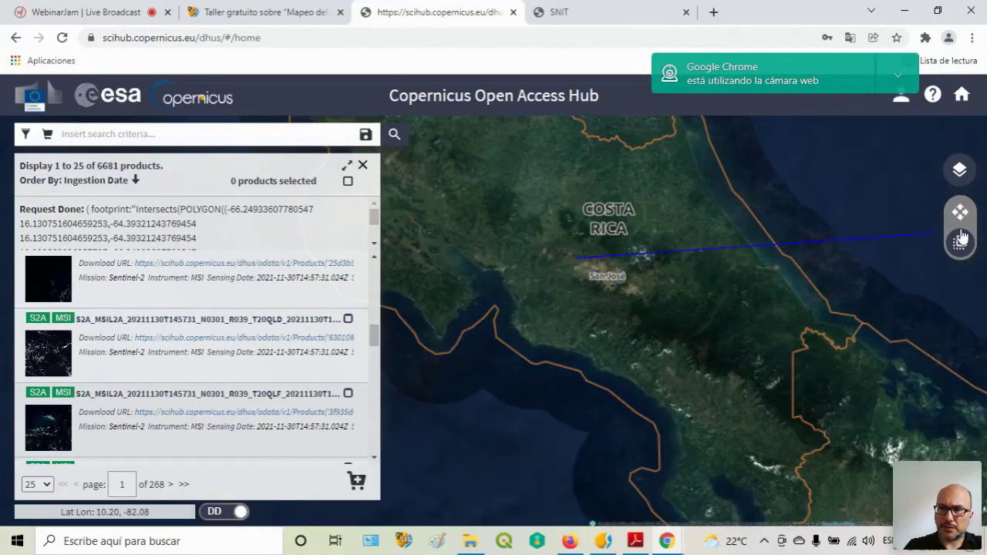
left_click(608, 307)
left_click(651, 302)
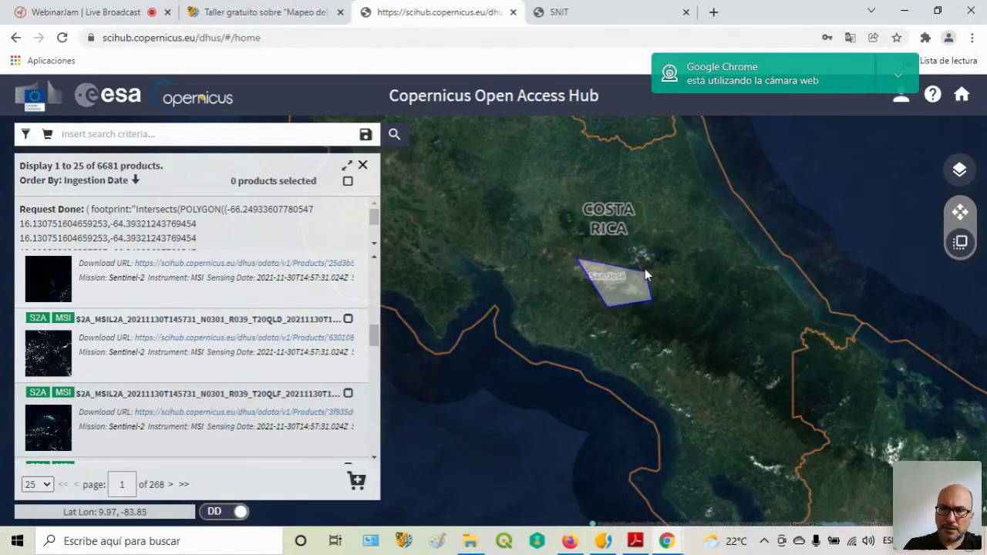
double_click(614, 245)
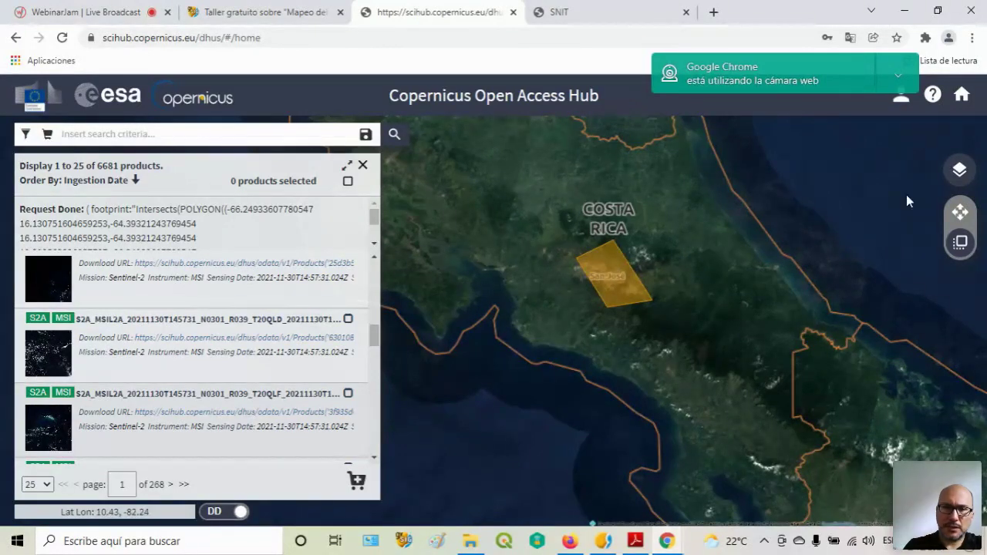
left_click(394, 135)
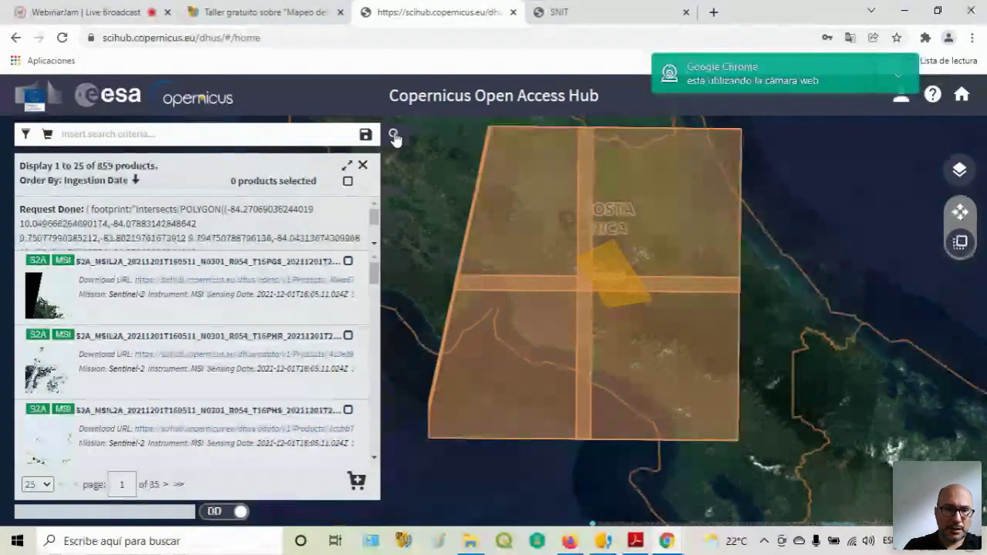
- Browse the product thumbnails and open the details of the Sentinel-2 L2A product for tile T16PGR dated 2021-11-16
scroll(177, 366, "down", 3)
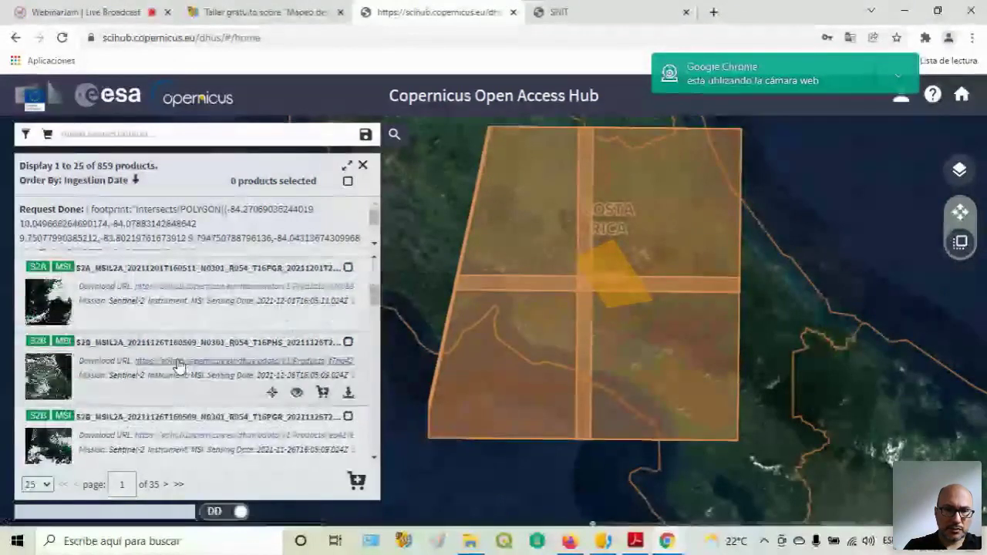
scroll(178, 366, "down", 1)
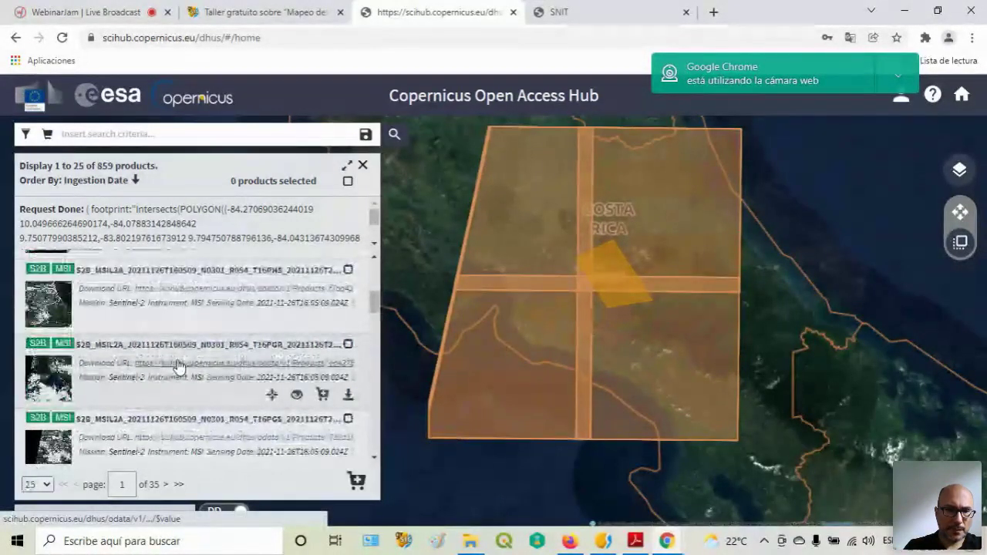
scroll(177, 365, "down", 5)
scroll(177, 360, "down", 5)
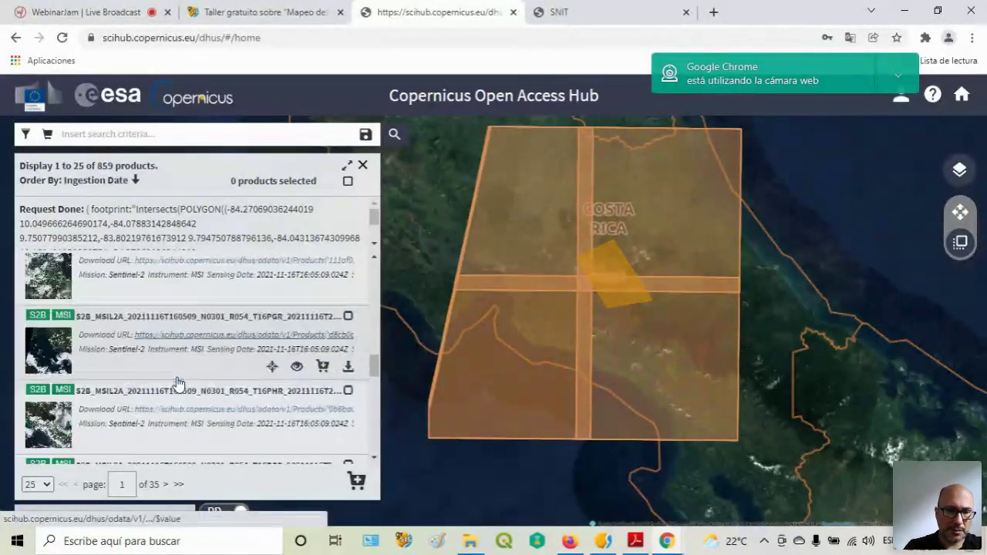
scroll(263, 355, "down", 1)
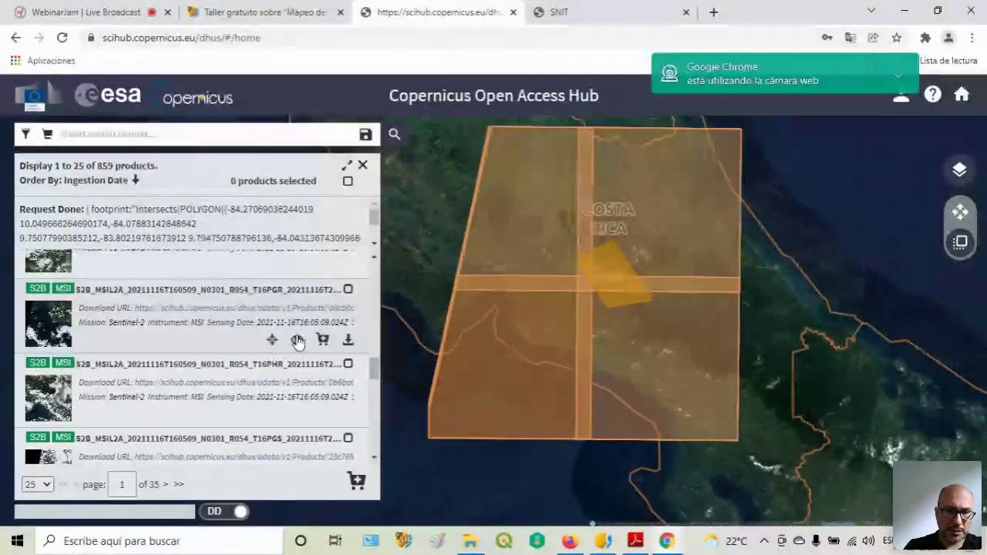
scroll(201, 365, "down", 1)
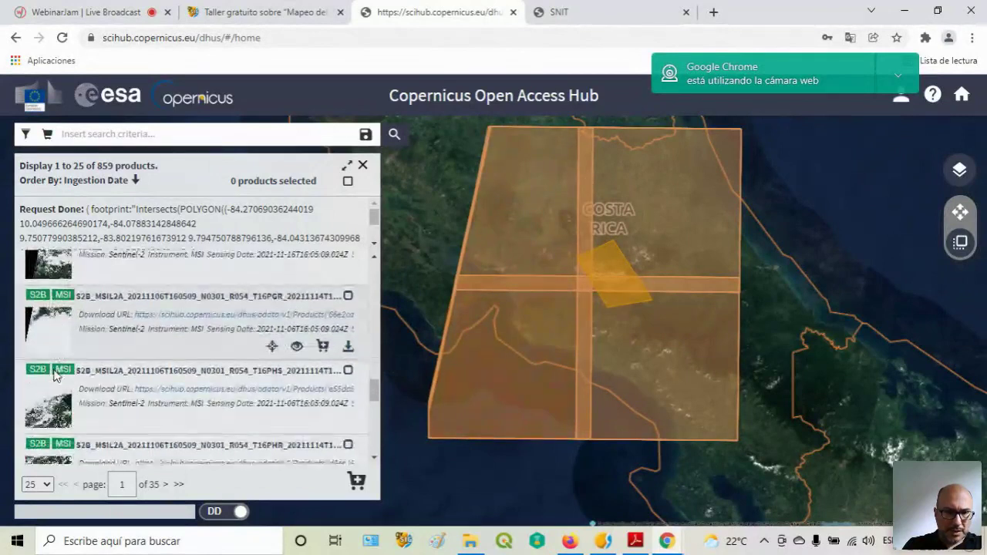
scroll(54, 374, "up", 2)
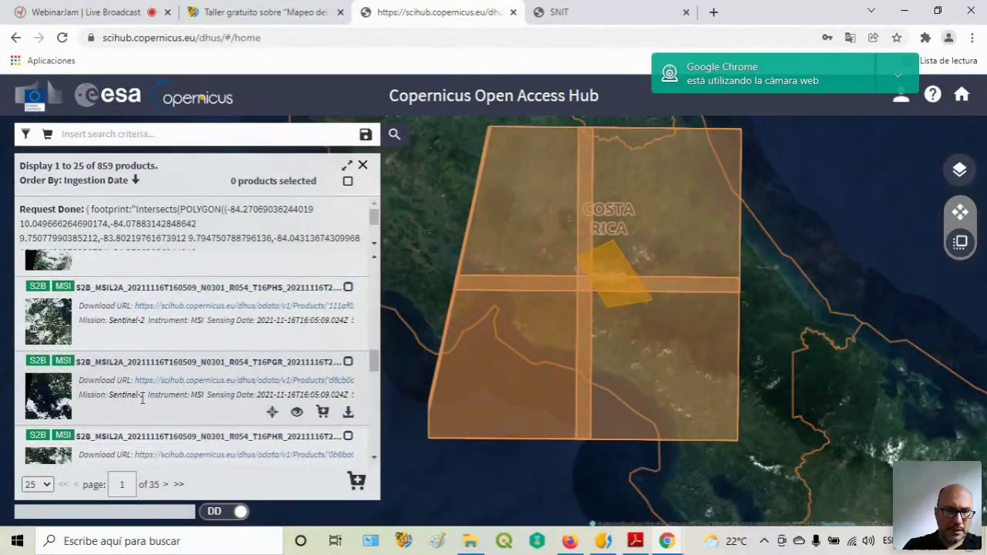
left_click(297, 416)
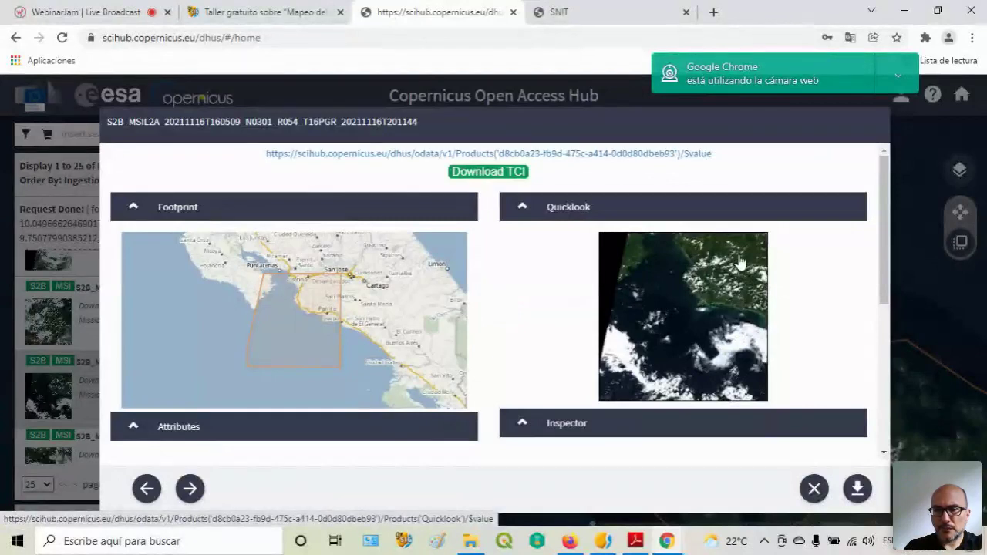
- Examine the product's footprint, quicklook image, summary attributes and file structure
scroll(699, 416, "down", 3)
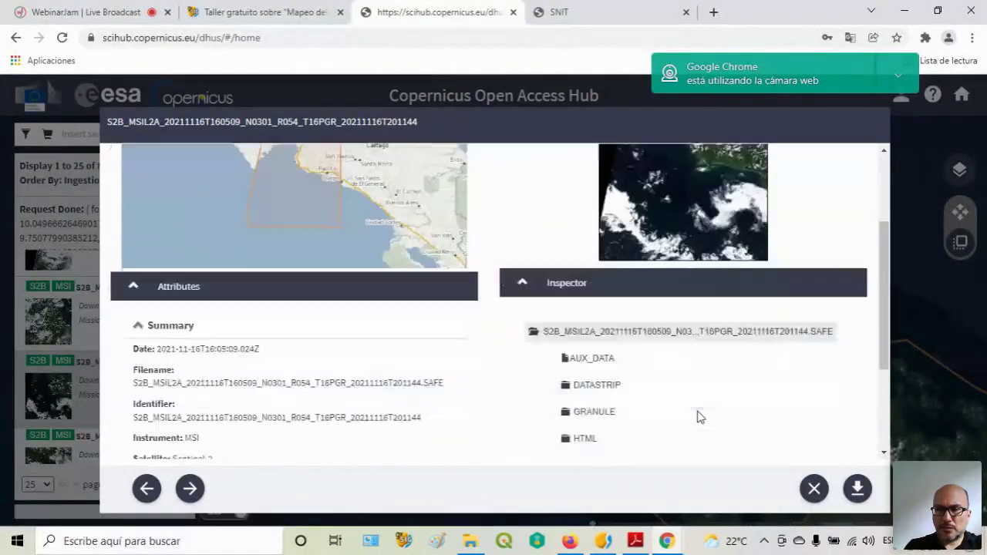
scroll(700, 416, "down", 1)
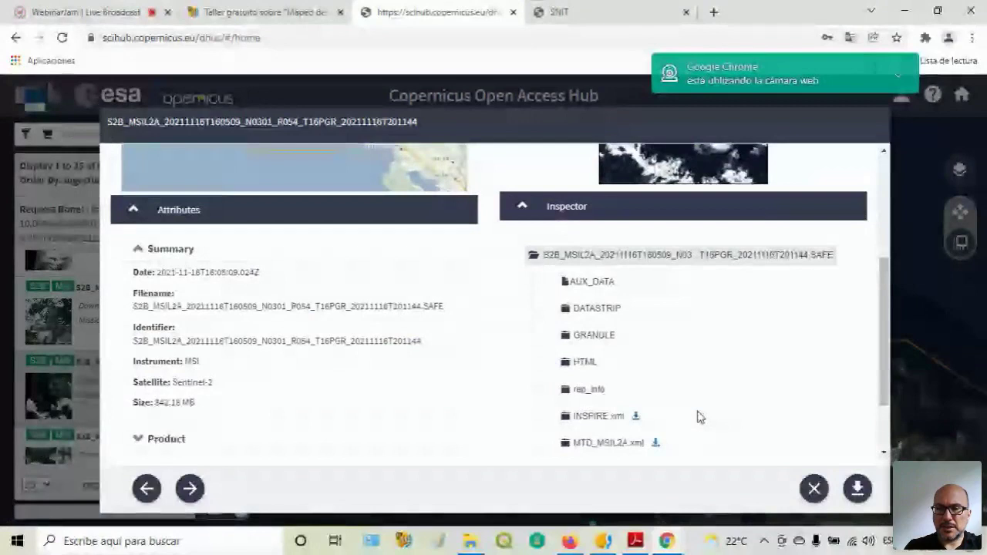
scroll(700, 417, "down", 2)
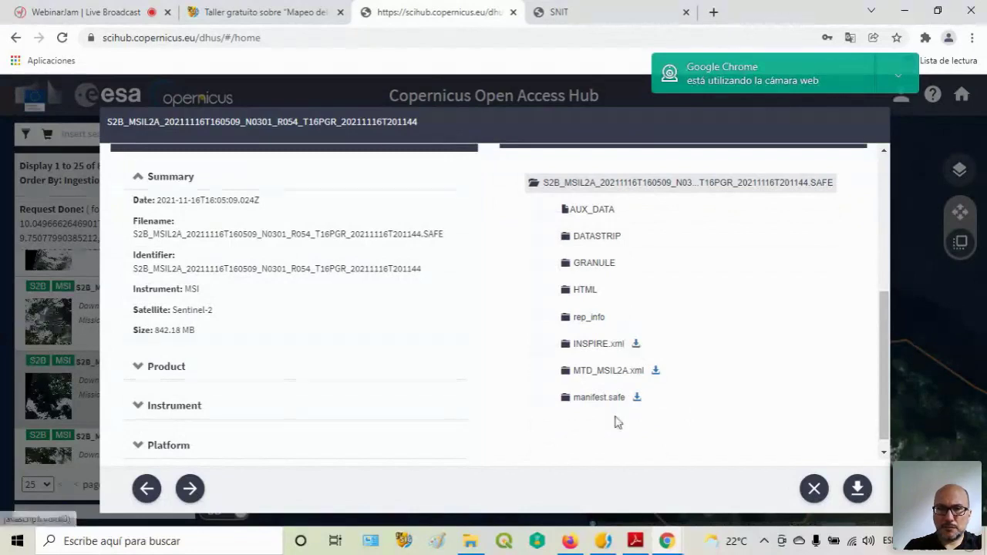
scroll(614, 422, "up", 5)
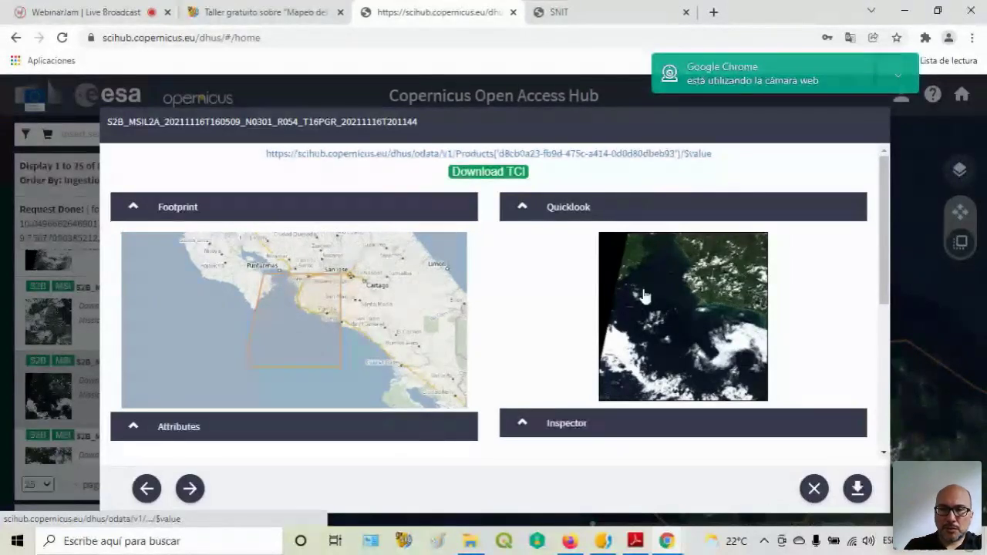
scroll(558, 434, "down", 2)
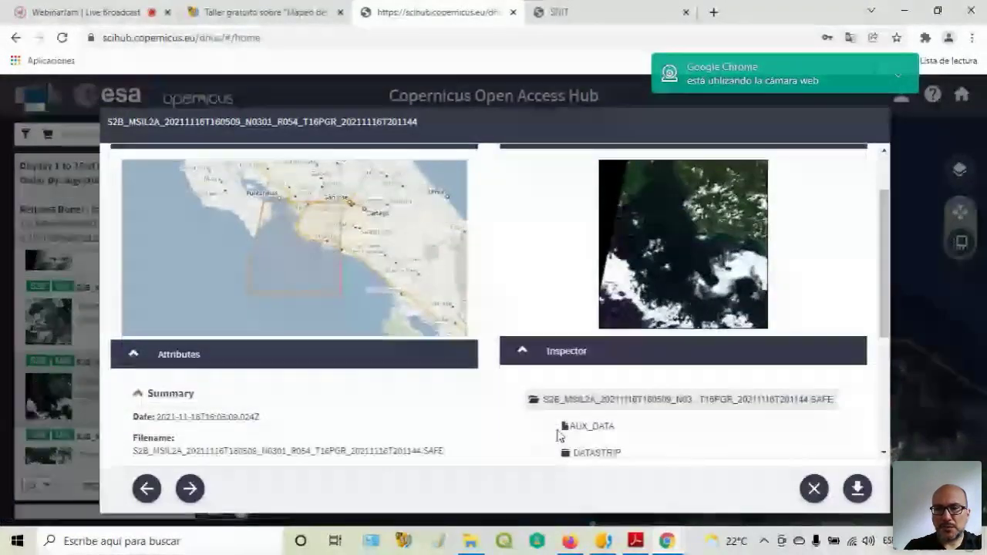
scroll(557, 433, "down", 2)
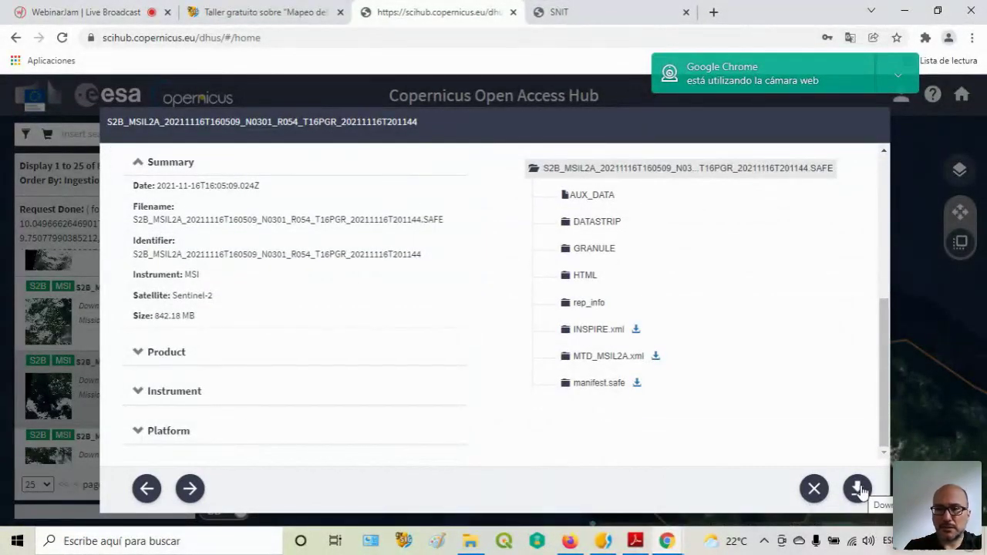
left_click(858, 489)
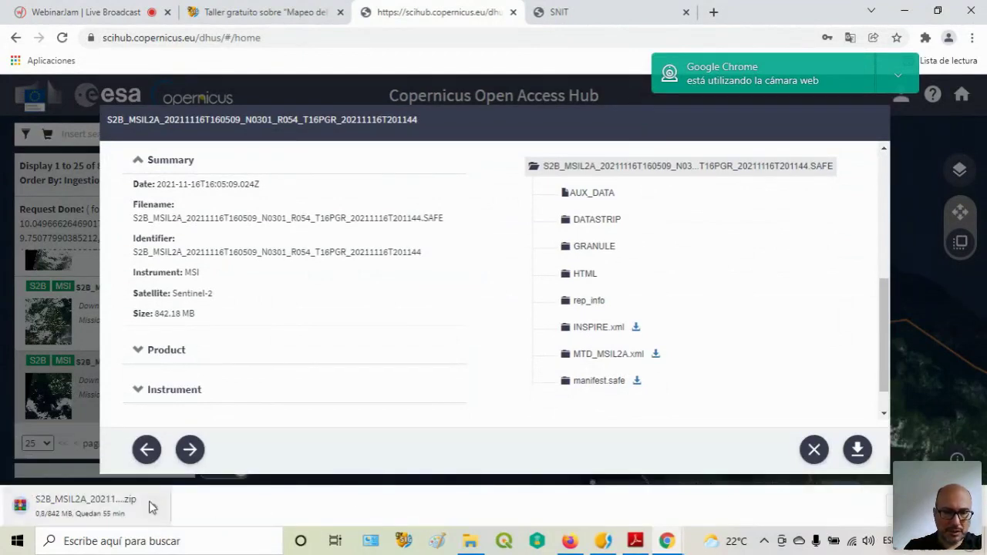
right_click(110, 515)
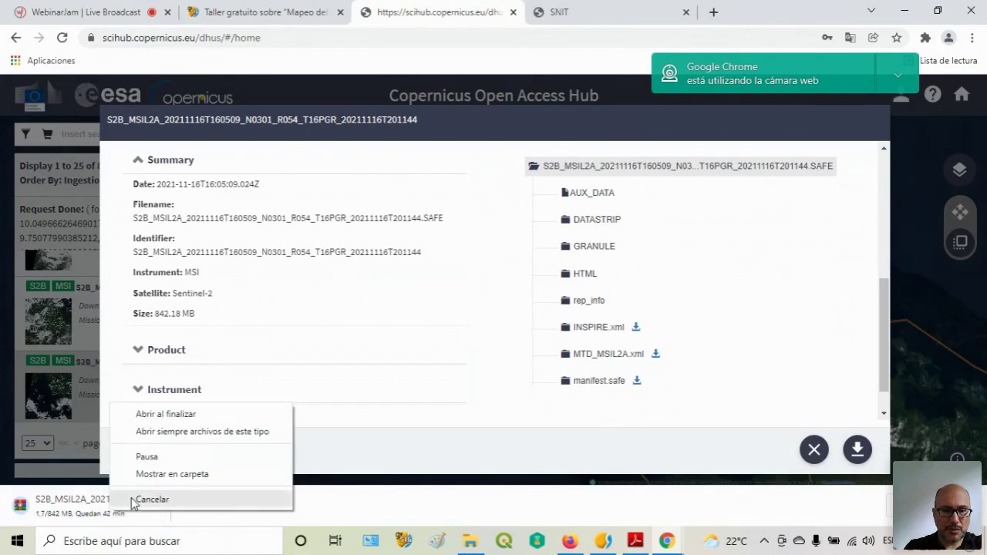
left_click(129, 499)
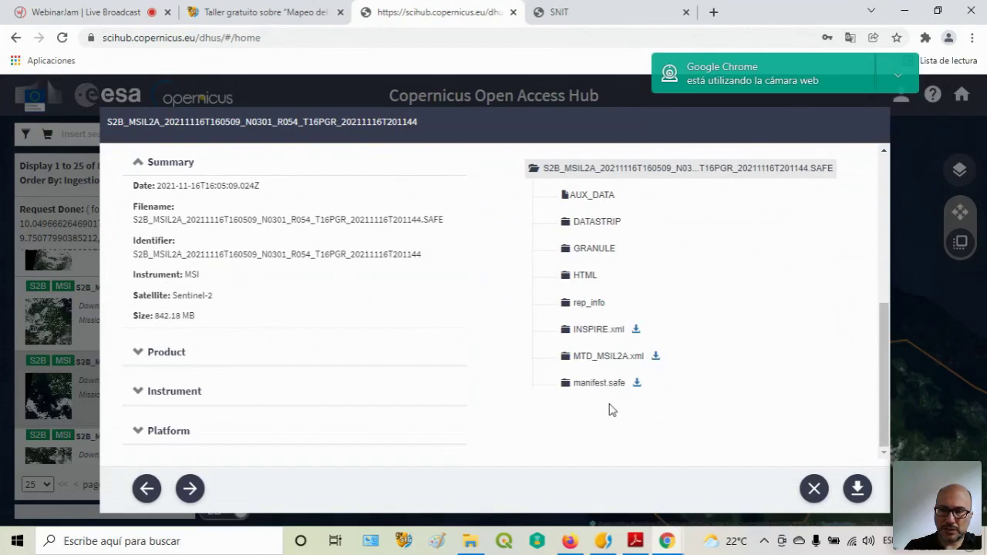
- Expand the product's GRANULE folder, its L2A_T16PGR_A024533_20211116T161005 subfolder and IMG_DATA to show the resolution folders
scroll(610, 399, "up", 1)
scroll(610, 399, "up", 1)
left_click(603, 324)
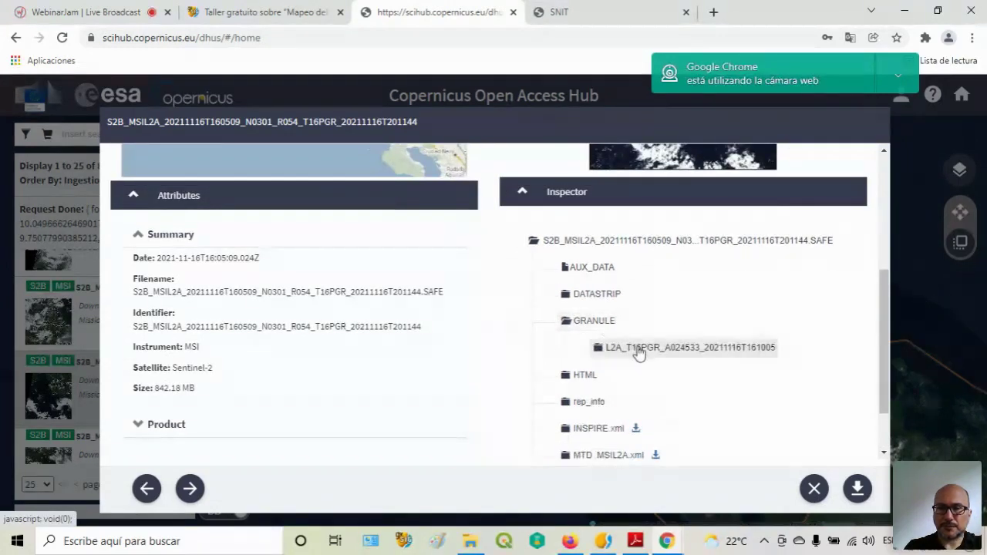
left_click(665, 354)
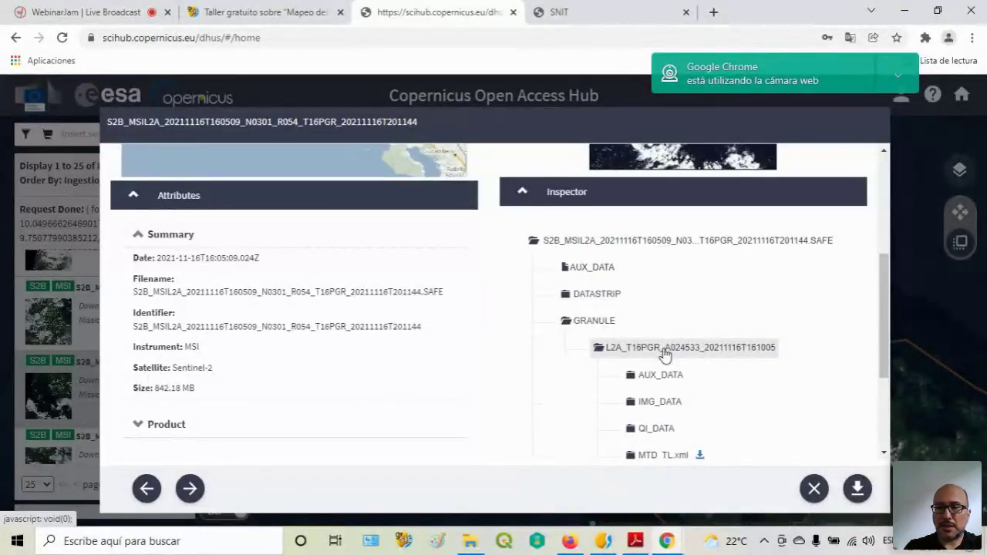
scroll(681, 432, "down", 1)
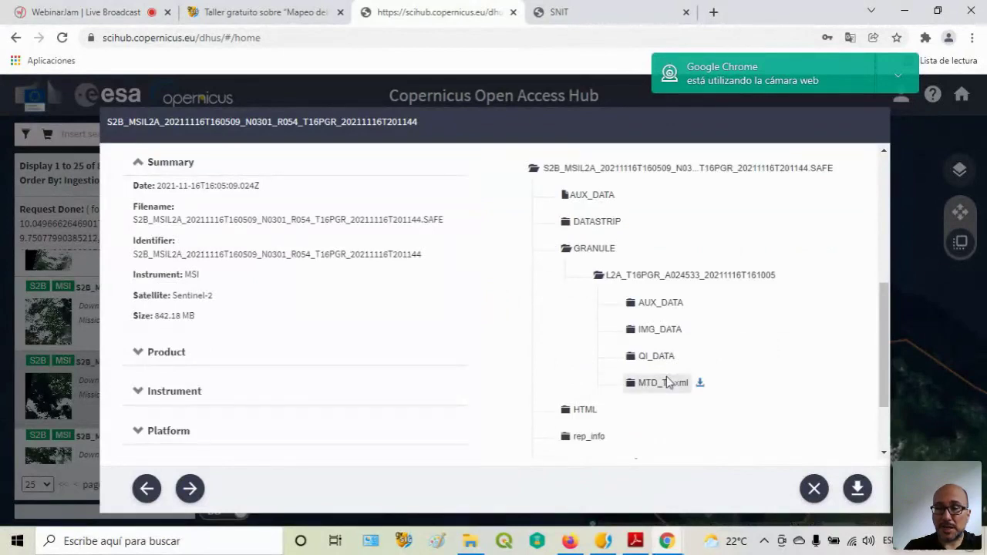
left_click(666, 339)
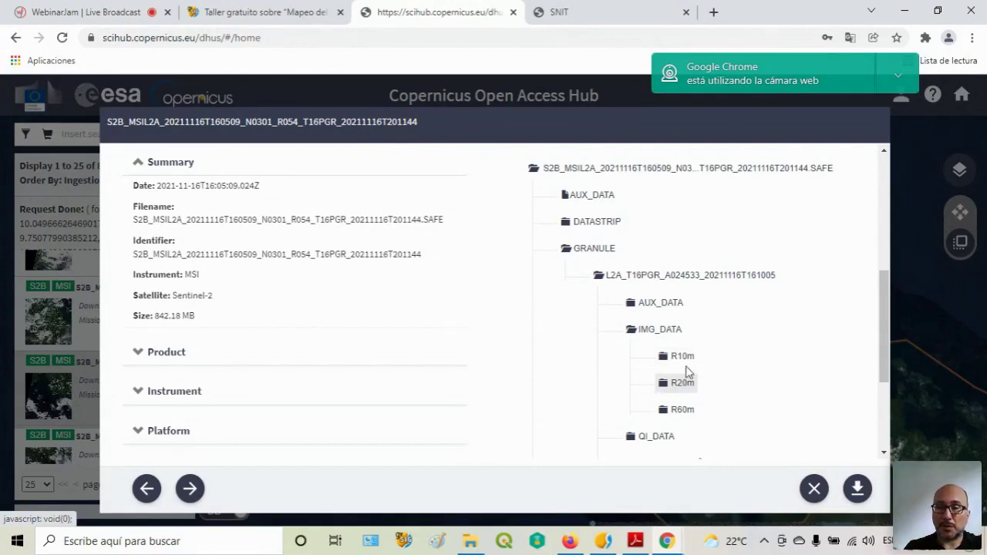
- Expand the R10m folder and review the individual band files offered at 10 m resolution
left_click(682, 356)
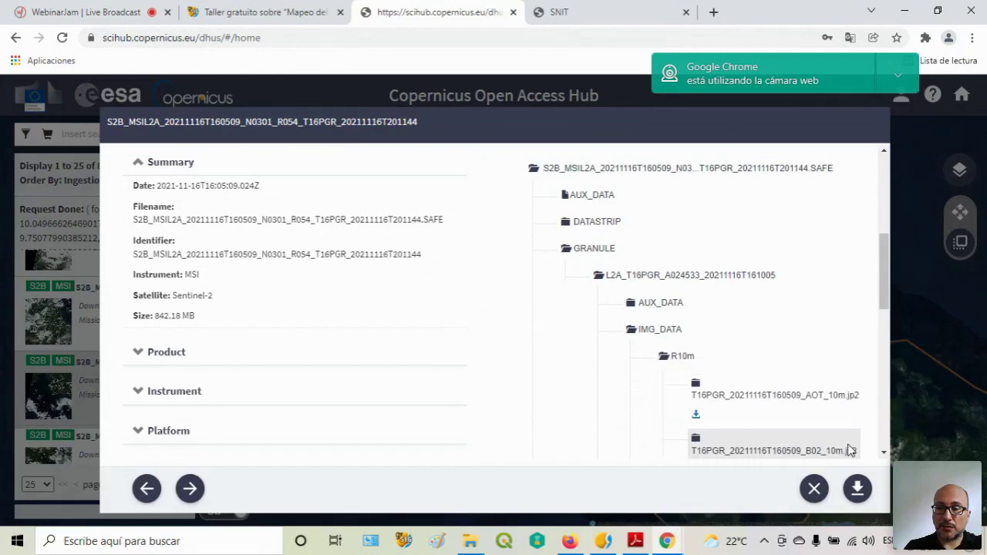
scroll(845, 440, "down", 1)
scroll(822, 416, "down", 2)
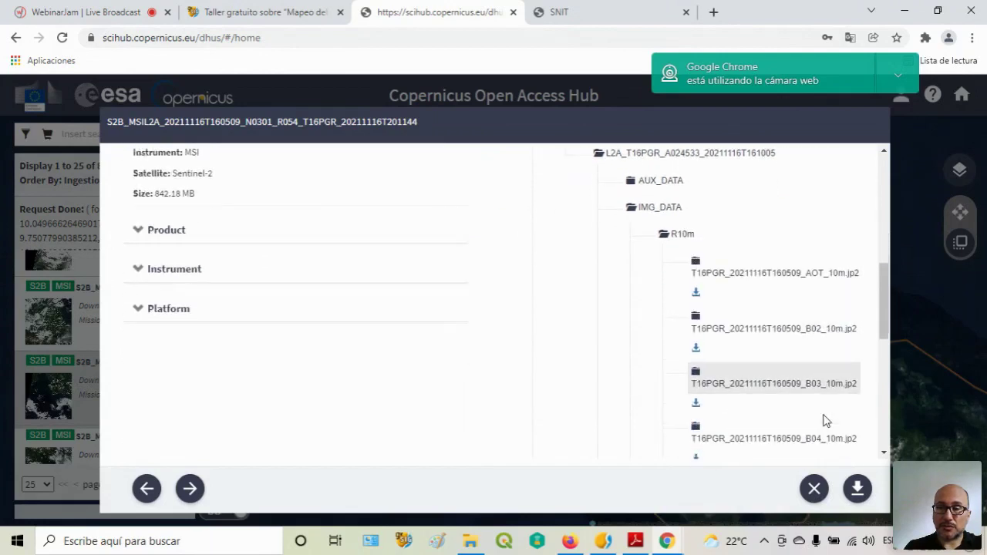
scroll(794, 415, "up", 3)
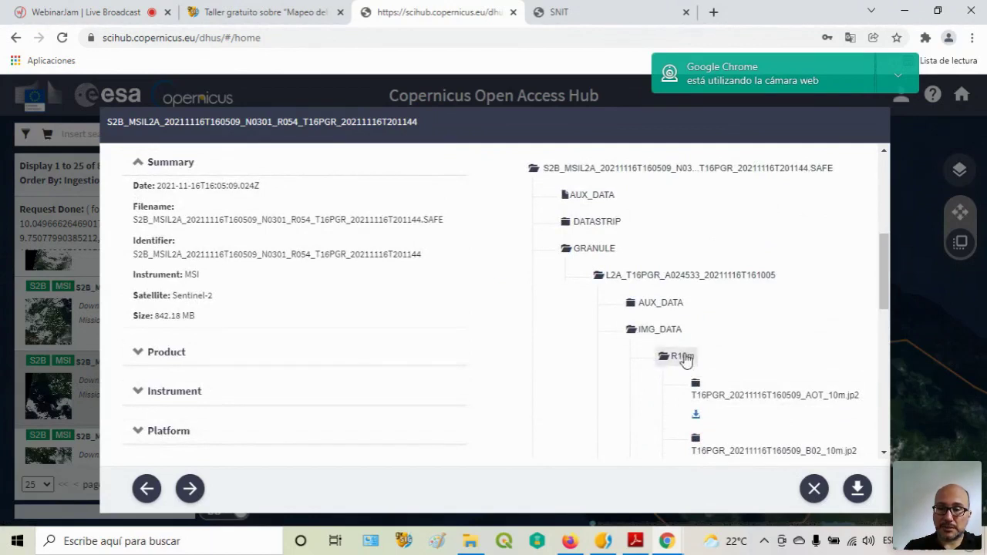
- Collapse the R10m folder, expand R20m and review the individual band files offered at 20 m resolution
left_click(684, 361)
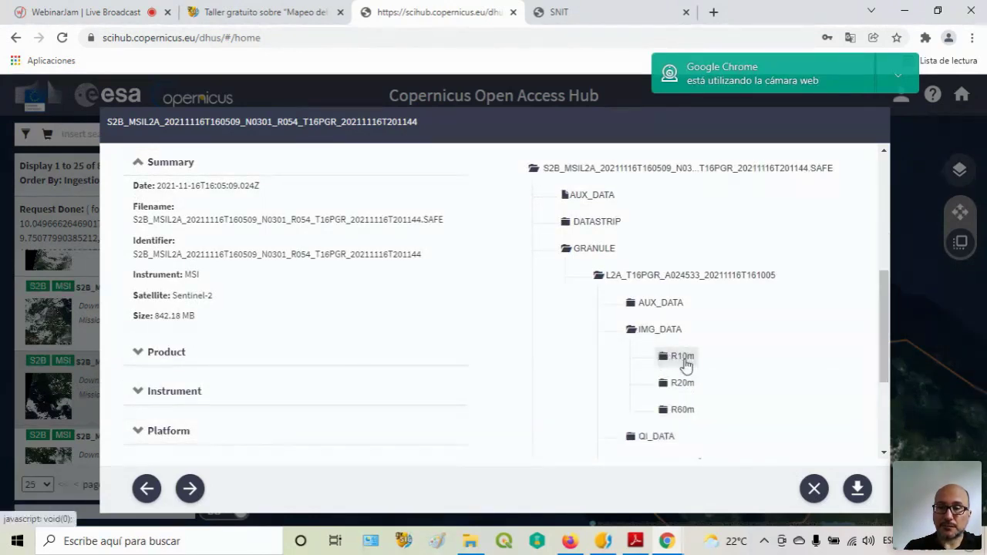
left_click(683, 384)
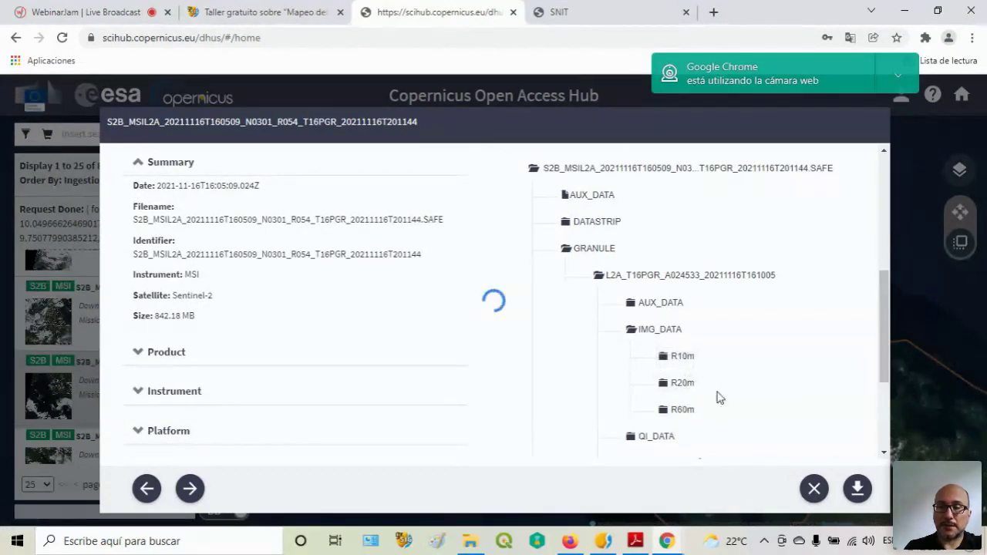
scroll(718, 397, "down", 3)
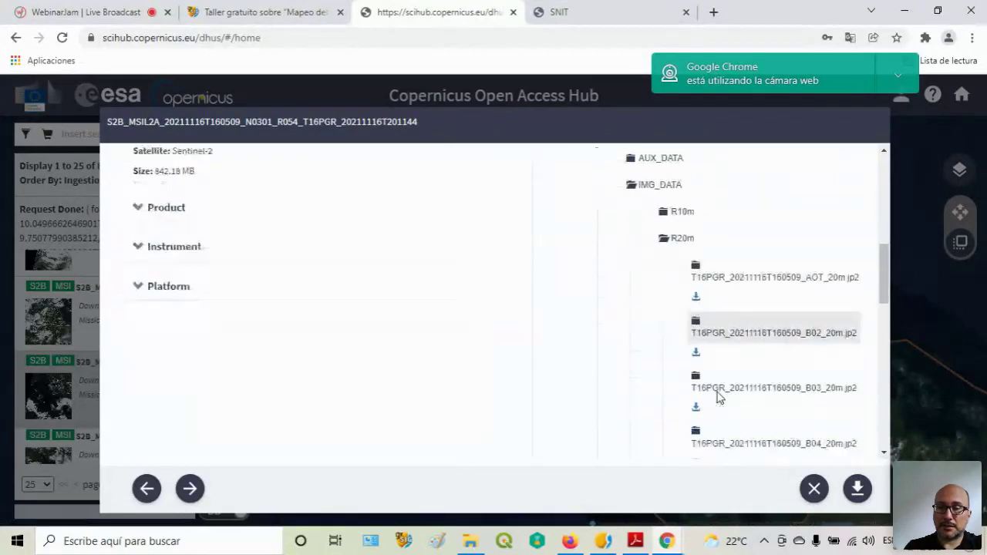
scroll(718, 397, "up", 2)
scroll(718, 392, "up", 2)
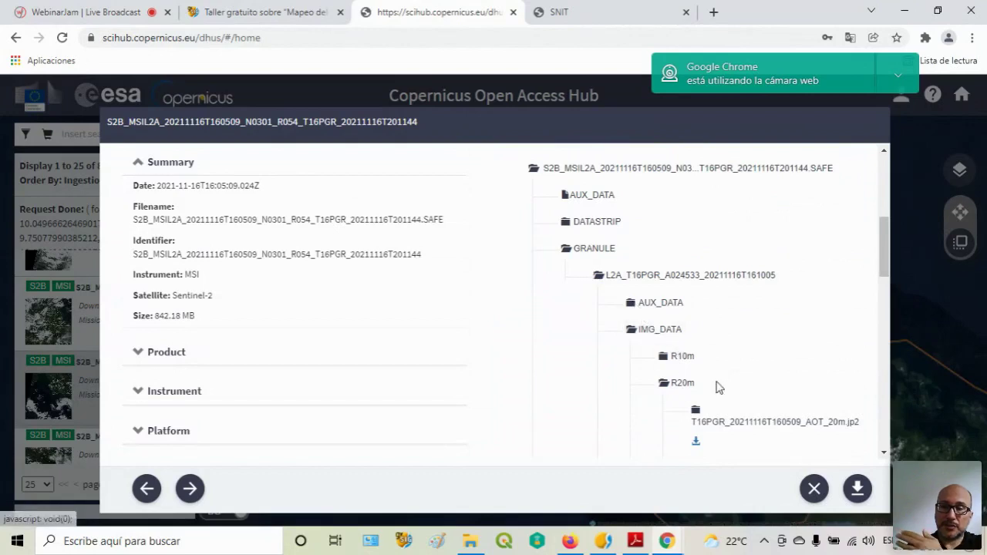
scroll(733, 430, "down", 1)
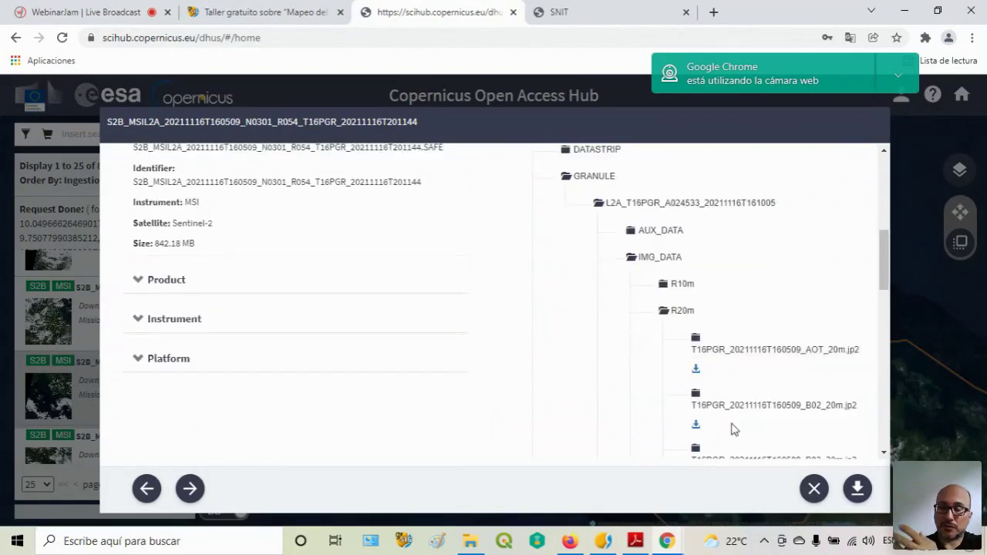
scroll(732, 431, "down", 2)
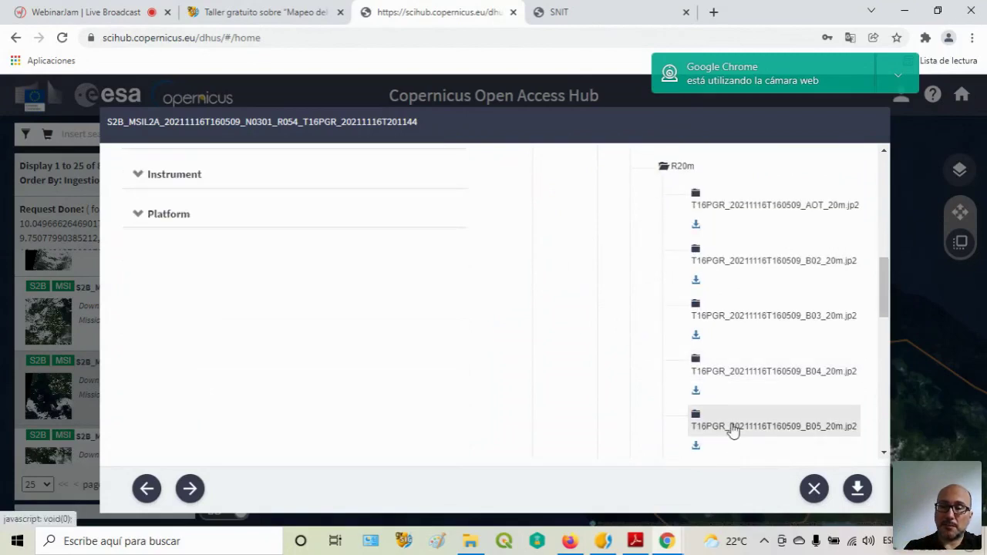
scroll(732, 431, "down", 1)
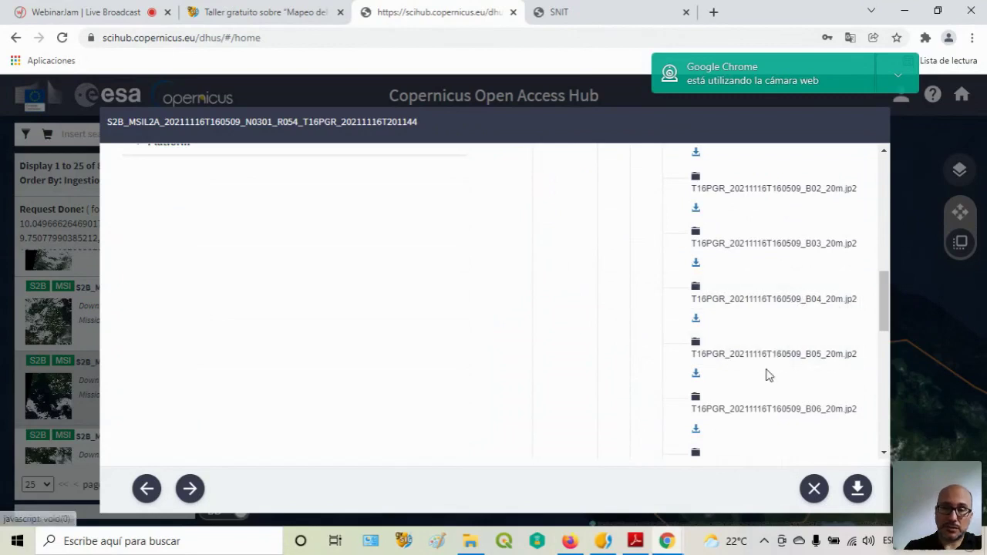
- Close the product's detail view and return to the search results
scroll(767, 375, "up", 2)
scroll(767, 375, "up", 2)
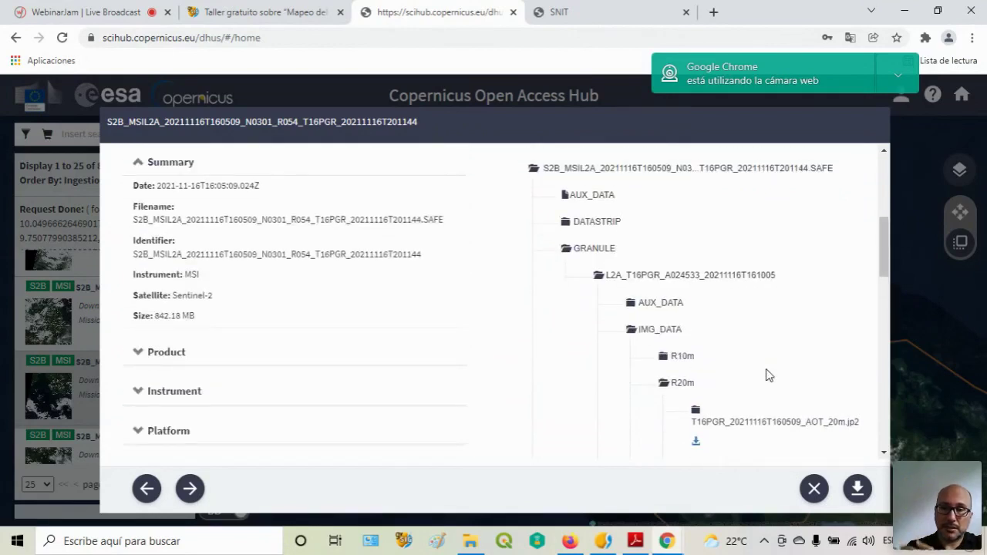
scroll(767, 375, "up", 1)
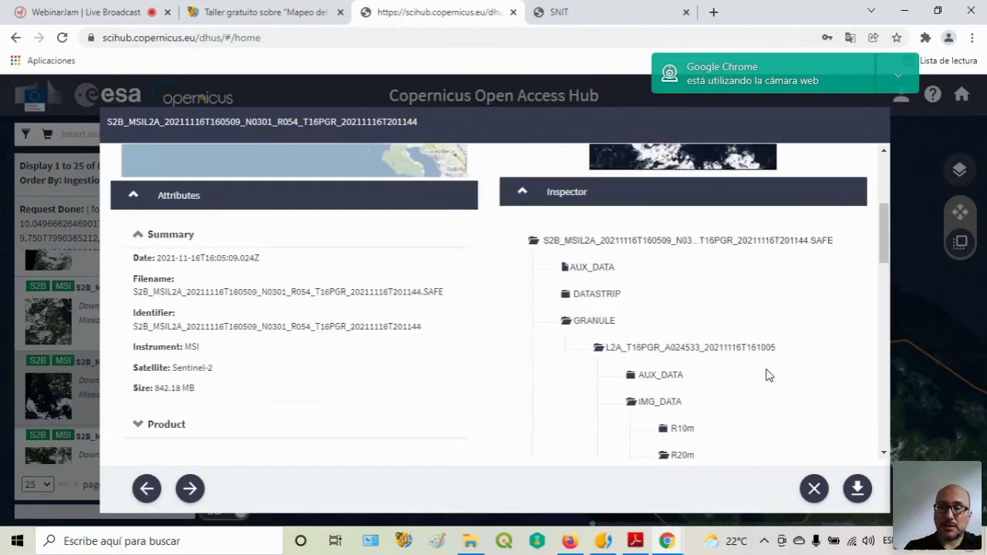
left_click(815, 488)
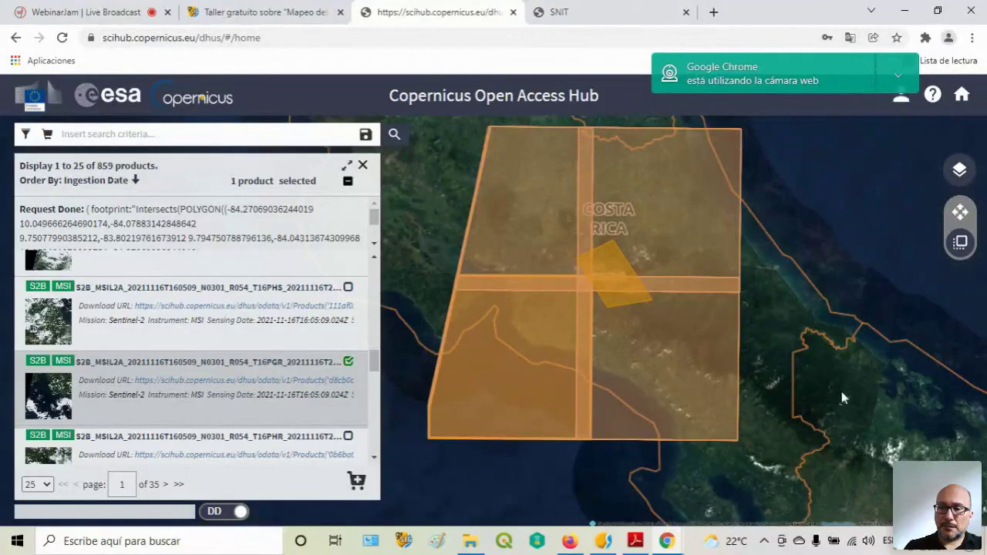
- Switch to gvSIG, open the CRS chooser from the view's properties and select the recent WGS 84 / UTM zone 17N entry
left_click(603, 545)
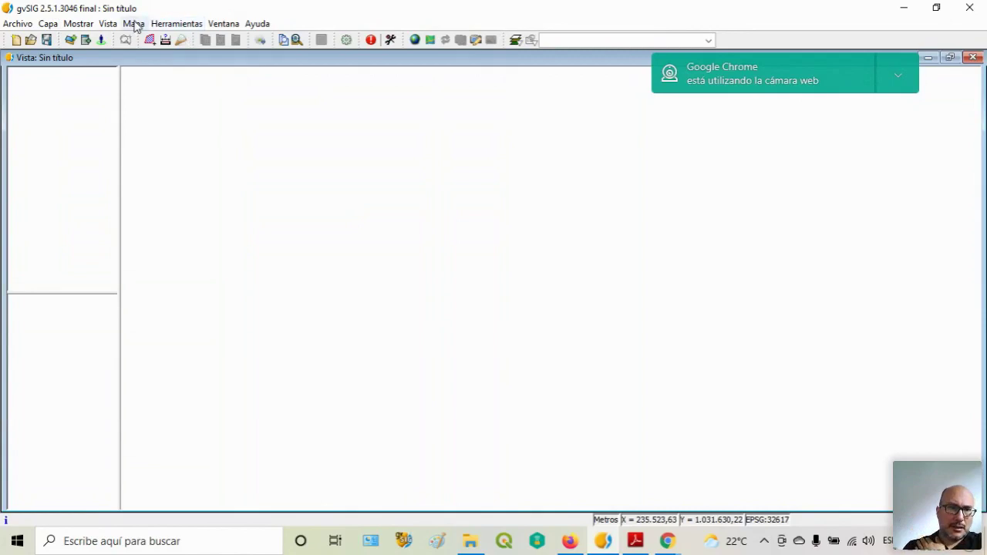
left_click(108, 24)
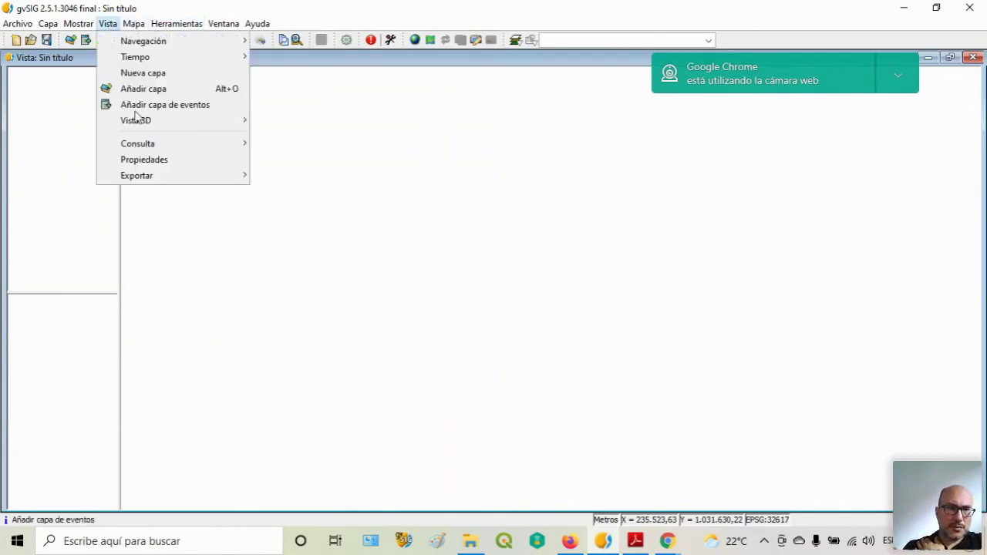
left_click(152, 164)
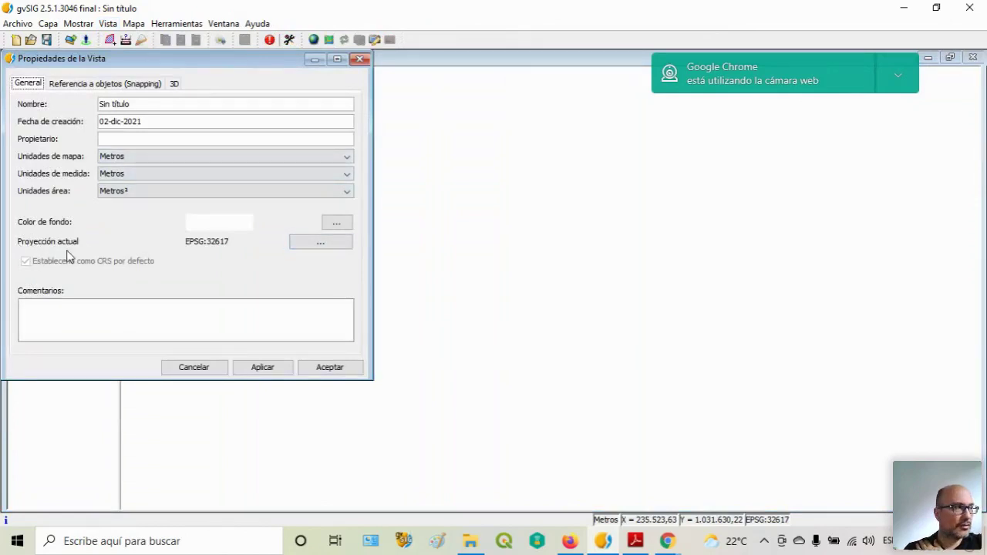
left_click(320, 247)
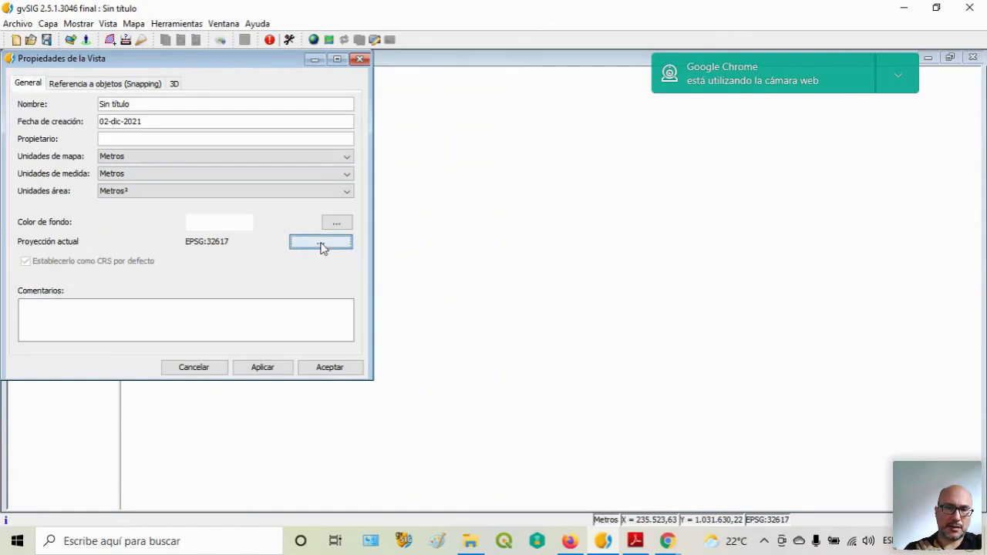
left_click_drag(443, 158, 518, 94)
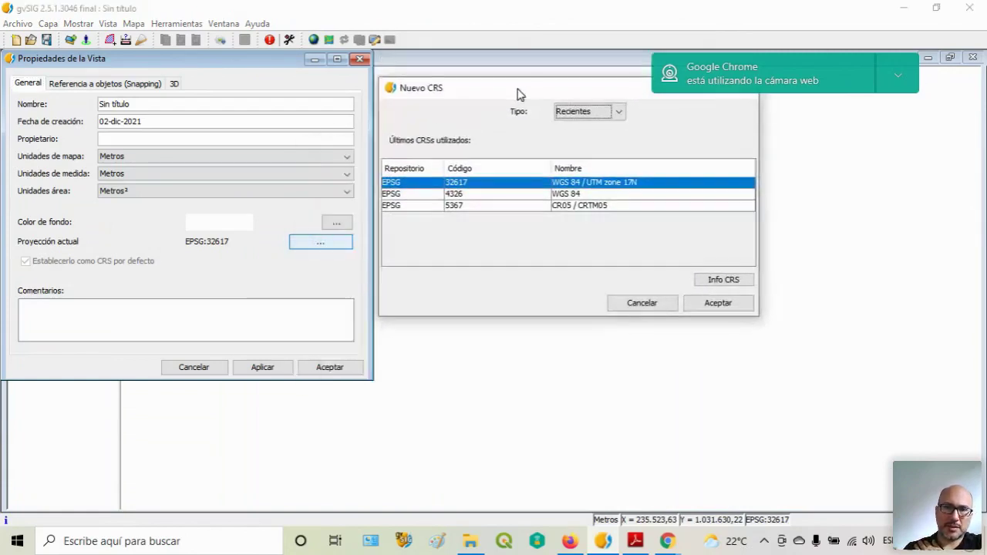
left_click(452, 195)
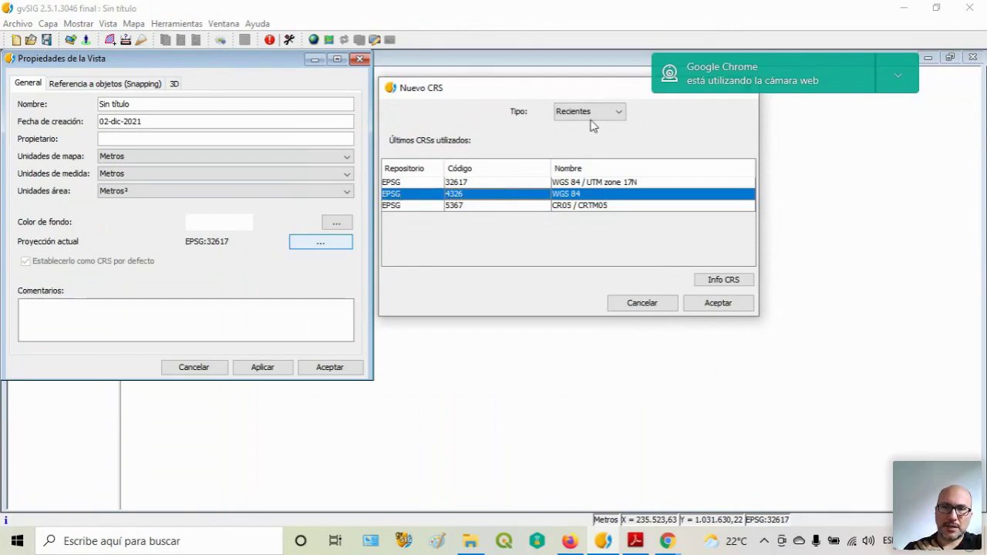
left_click(492, 182)
- Search the EPSG repository by code for 32617 and apply WGS 84 / UTM zone 17N as the view's projection
left_click(602, 116)
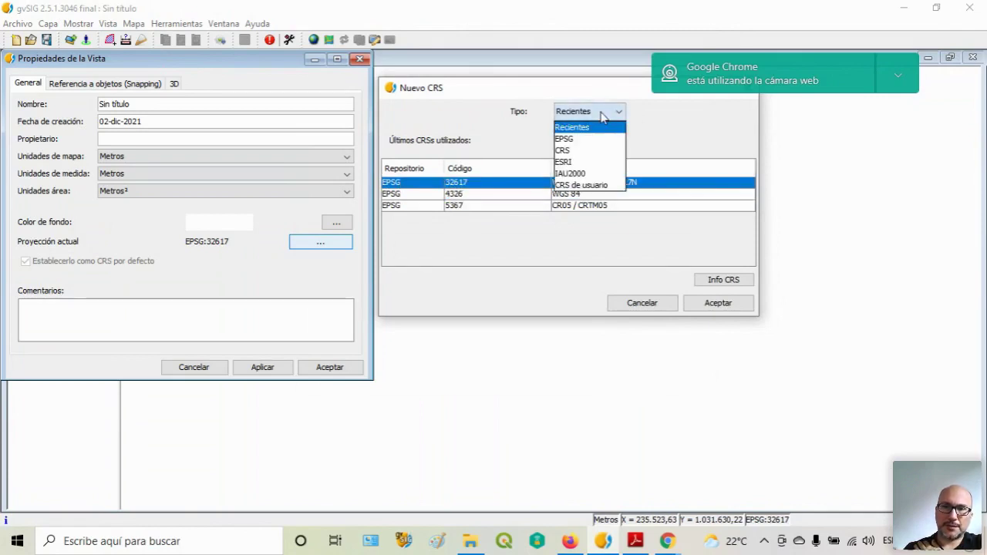
left_click(595, 140)
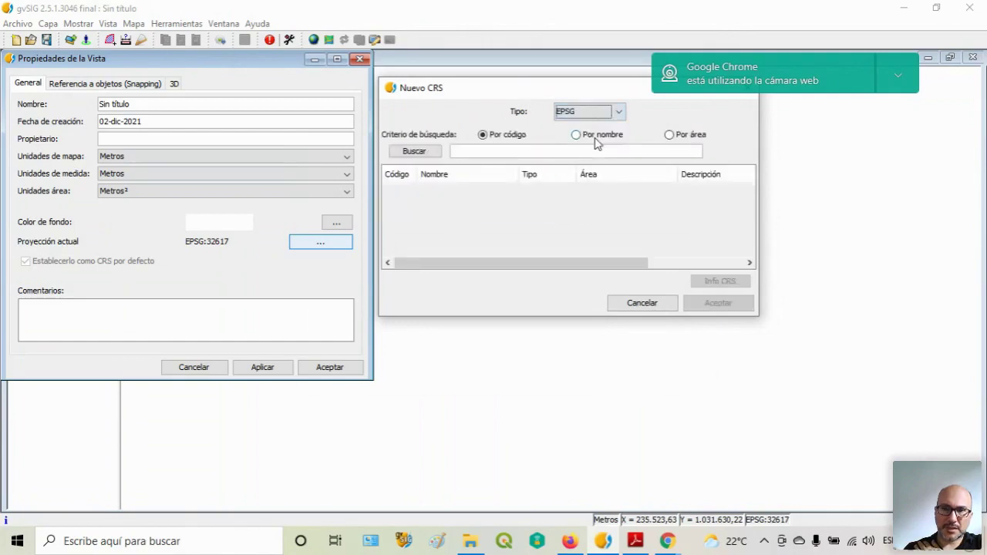
left_click(505, 151)
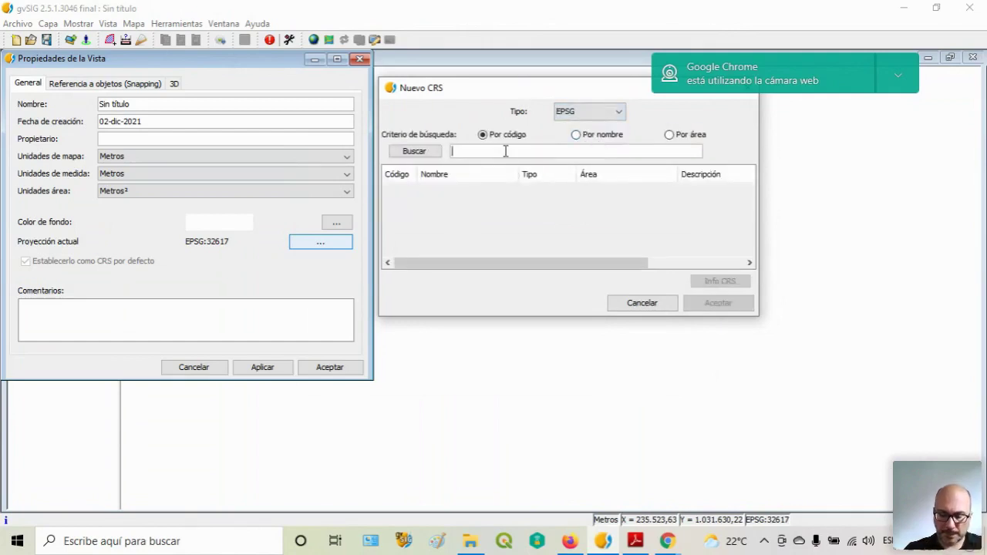
type("3")
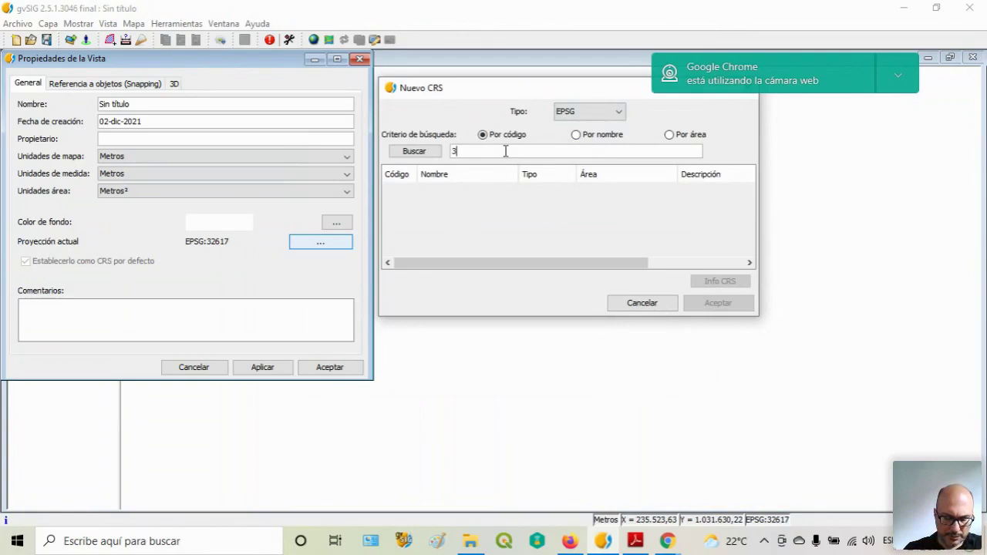
type("2617")
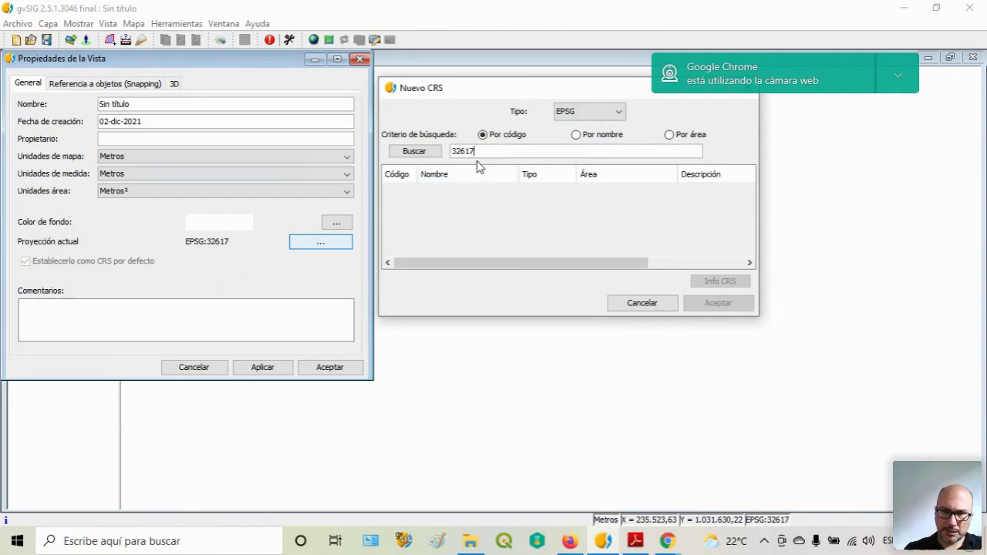
left_click(436, 152)
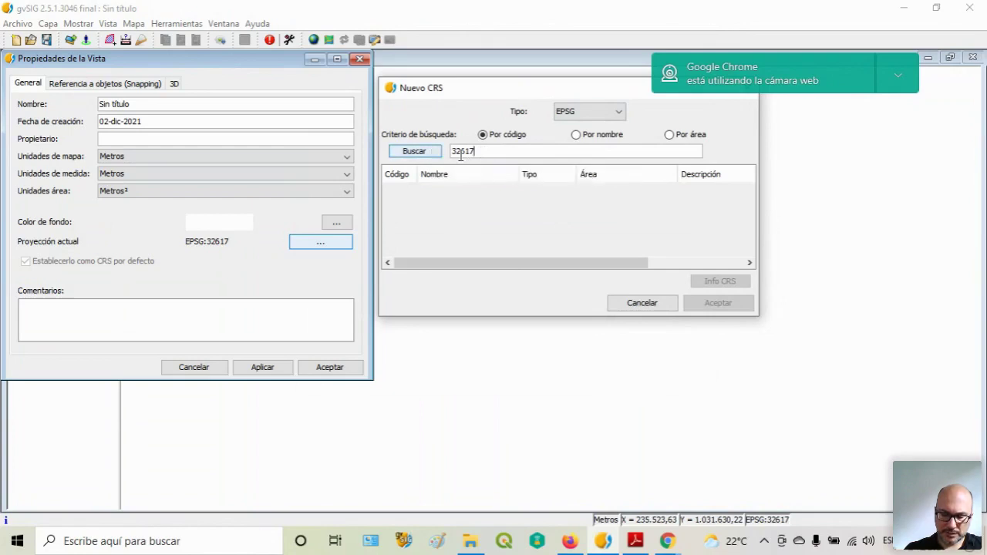
left_click(418, 151)
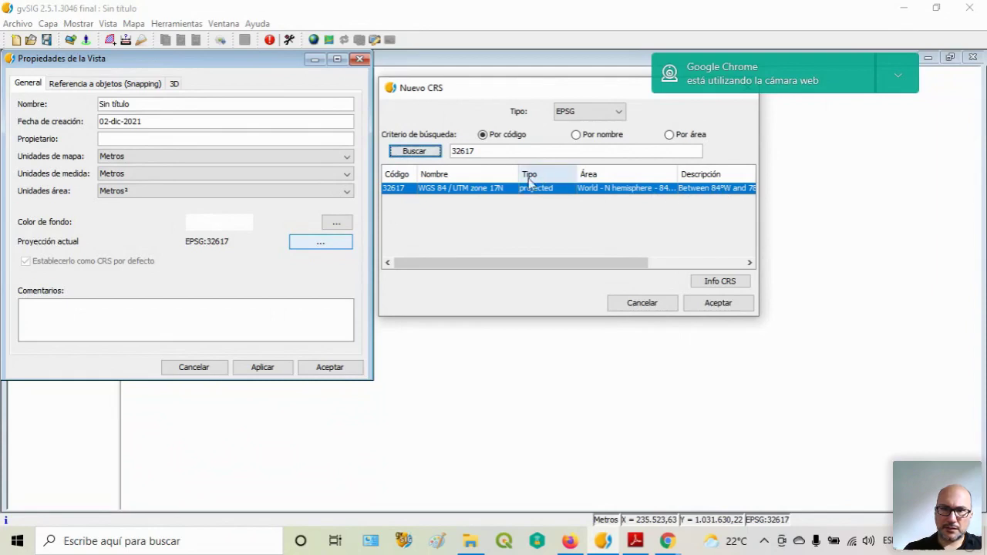
left_click(717, 305)
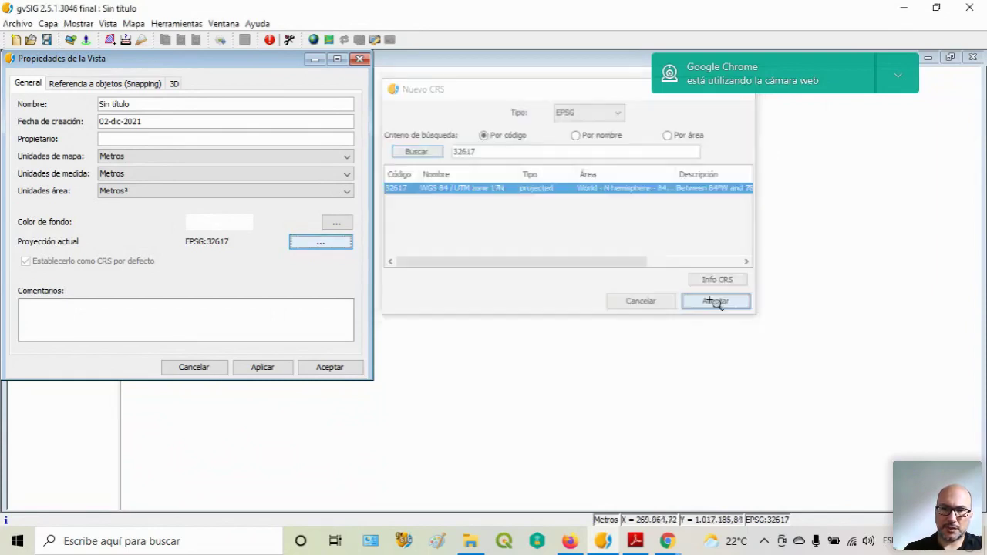
left_click(269, 370)
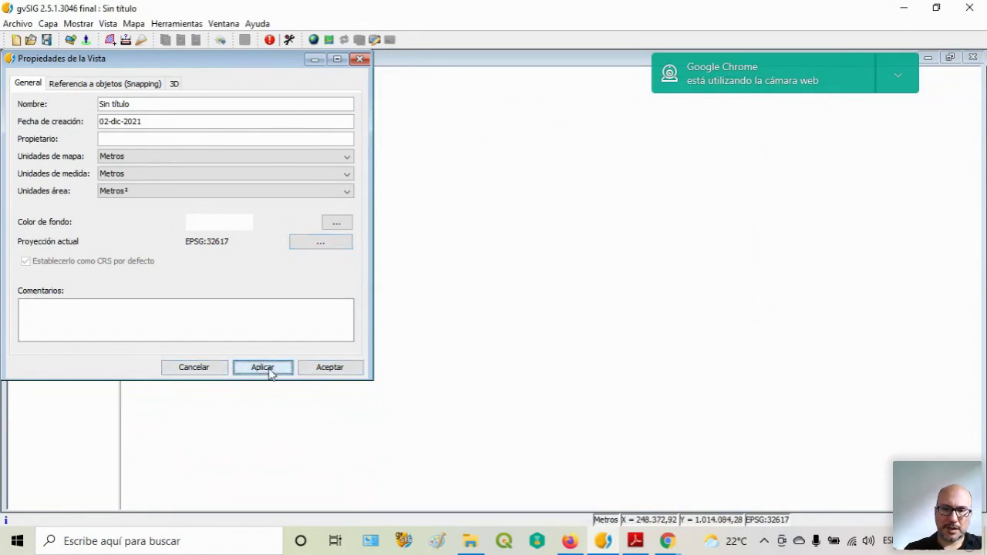
left_click(326, 367)
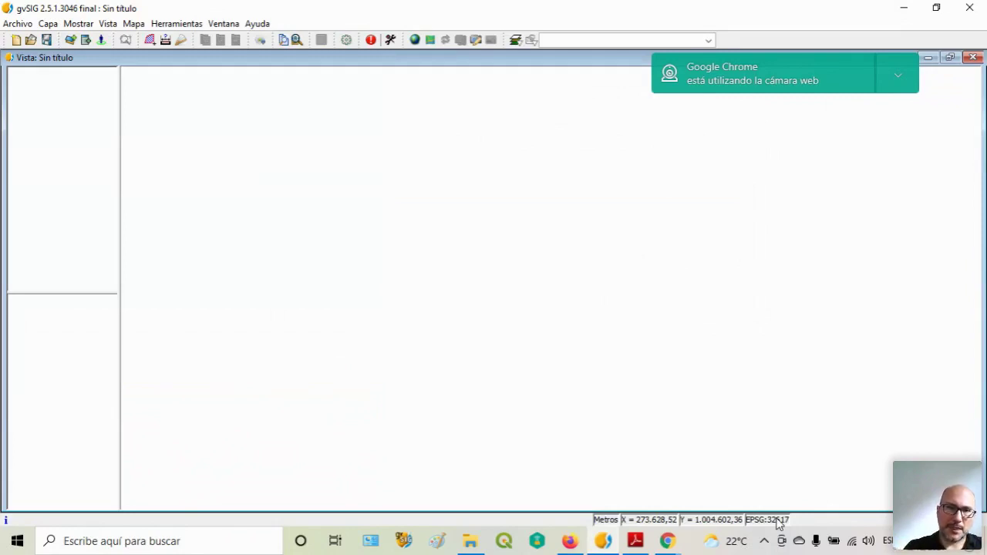
- Add the shapefile Limites_reservas.shp from the Taller GvSIG incendios folder as a layer in the view
left_click(71, 41)
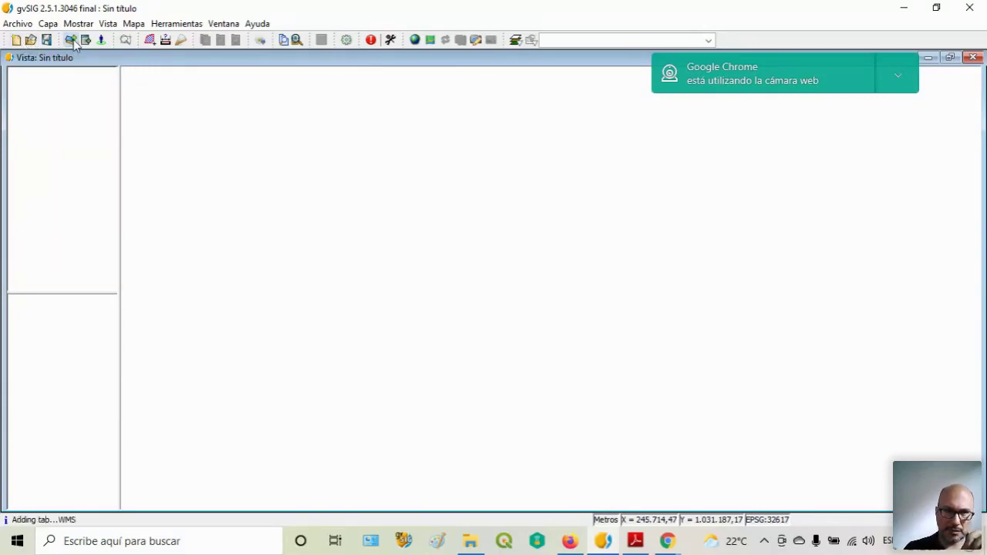
left_click_drag(570, 73, 394, 87)
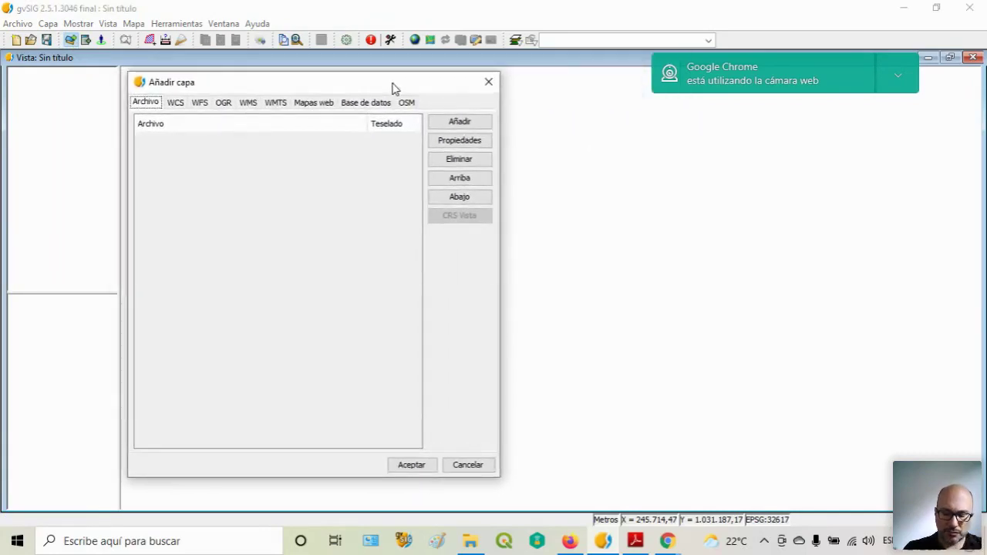
left_click(468, 124)
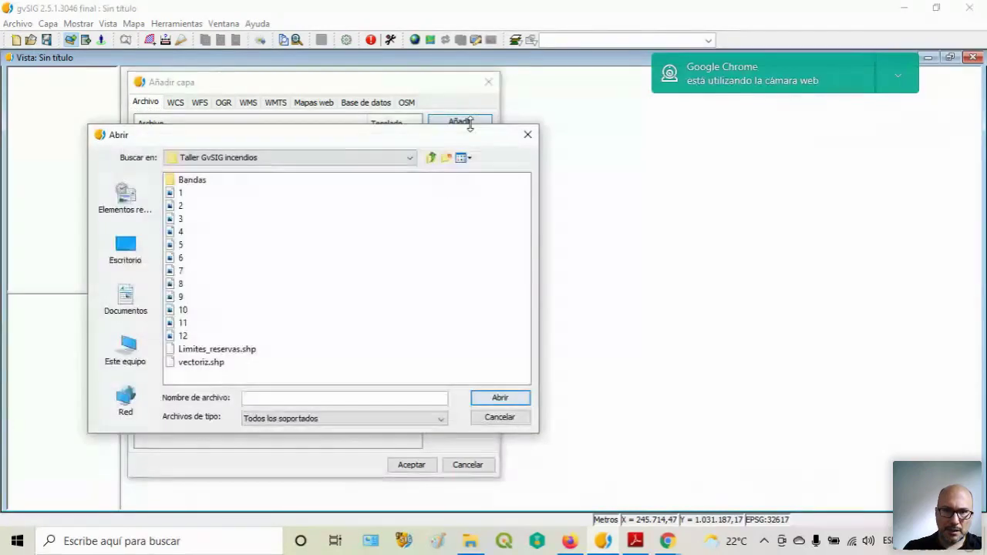
left_click(221, 352)
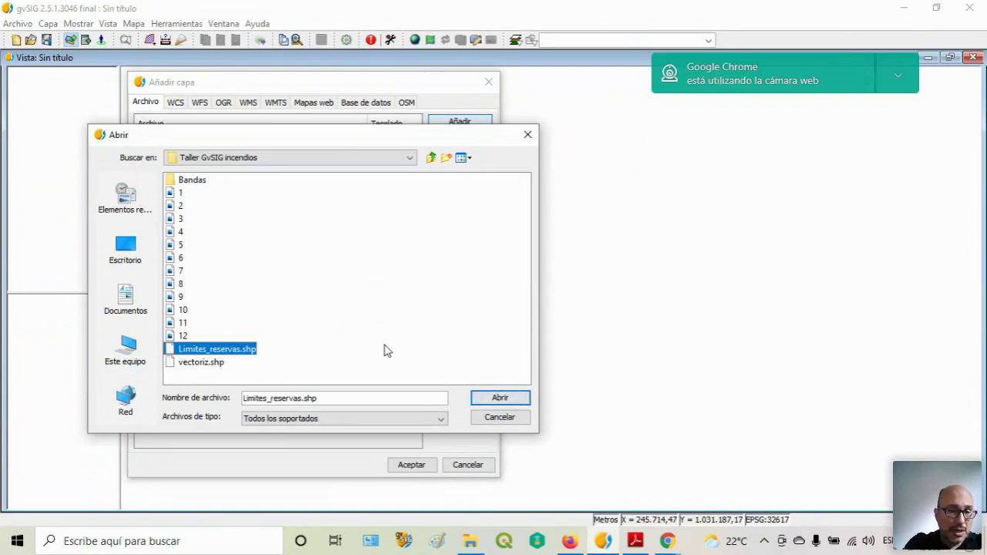
left_click(500, 398)
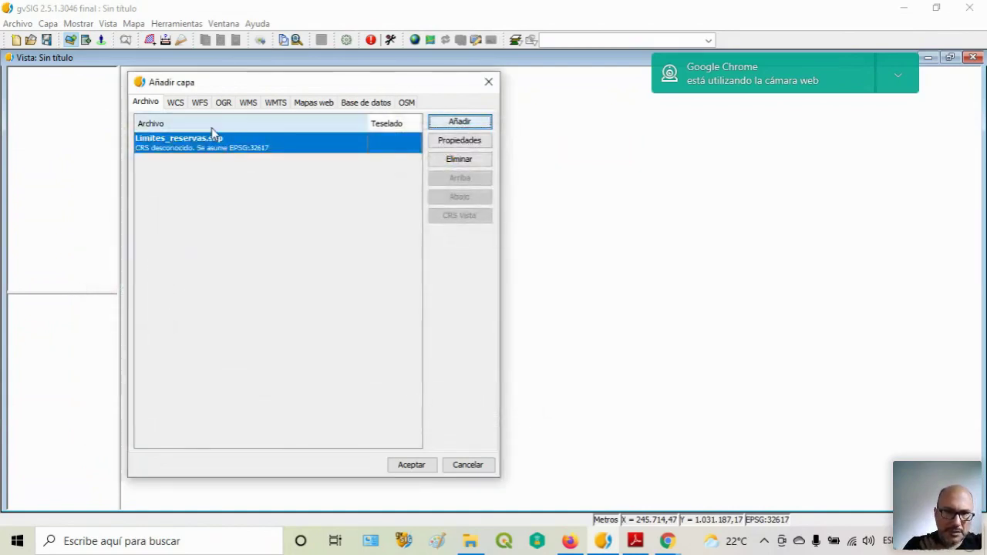
left_click(411, 465)
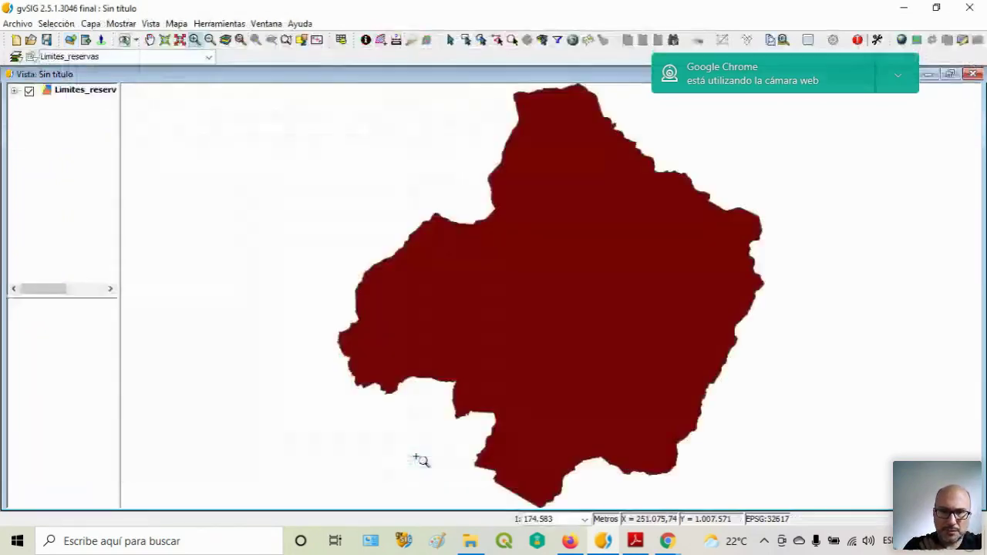
- Restyle the Limites_reservas polygon symbol with no fill and a red border
left_click(13, 91)
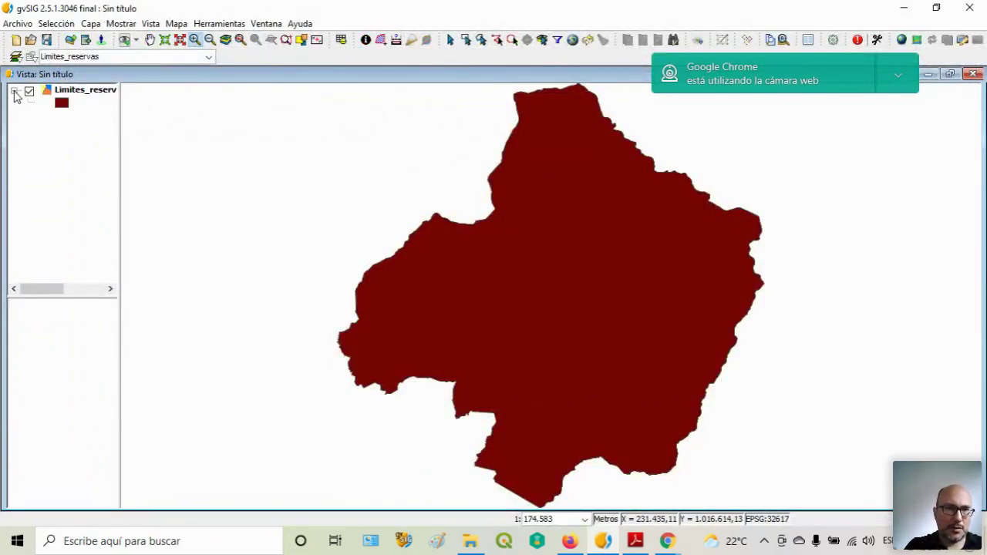
double_click(62, 105)
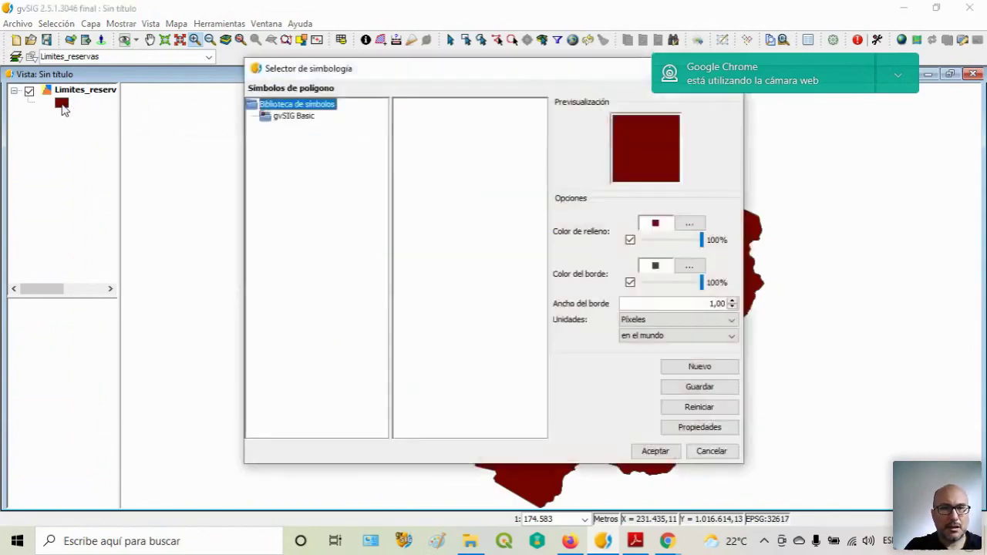
left_click(631, 241)
left_click(690, 266)
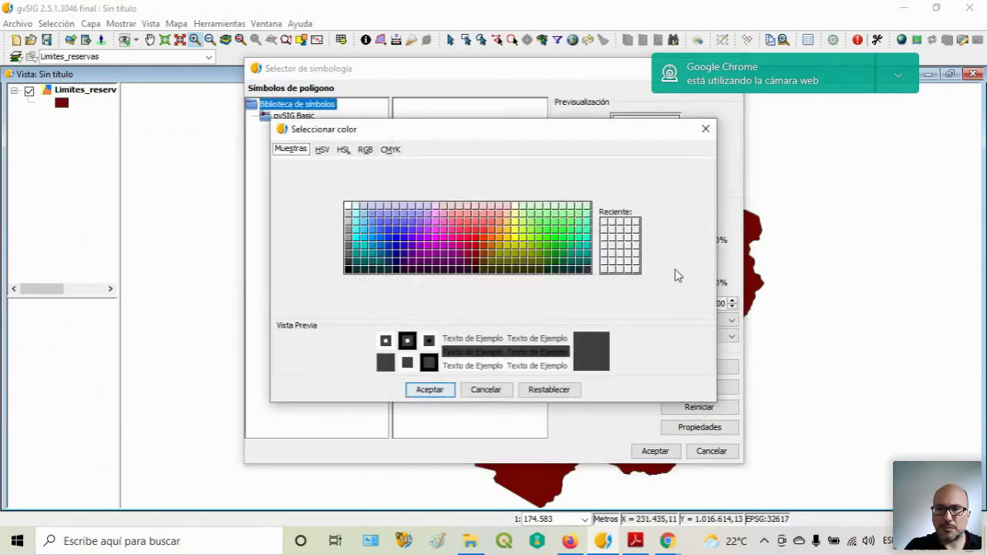
left_click(476, 238)
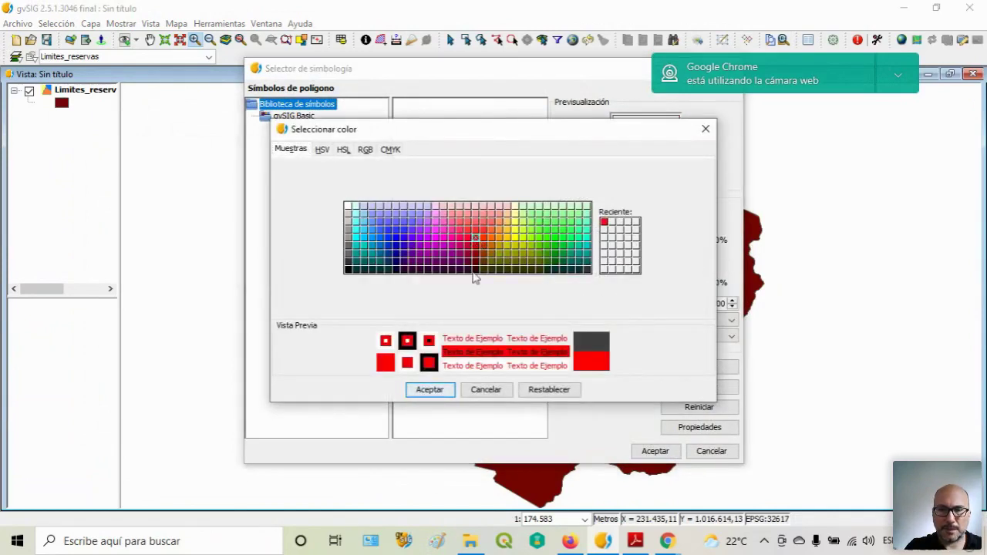
left_click(430, 390)
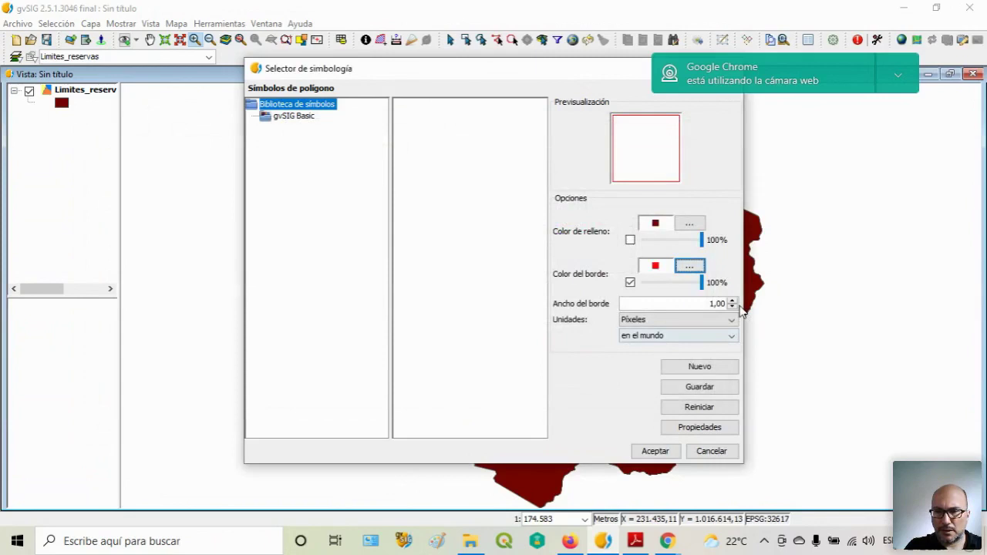
left_click(655, 451)
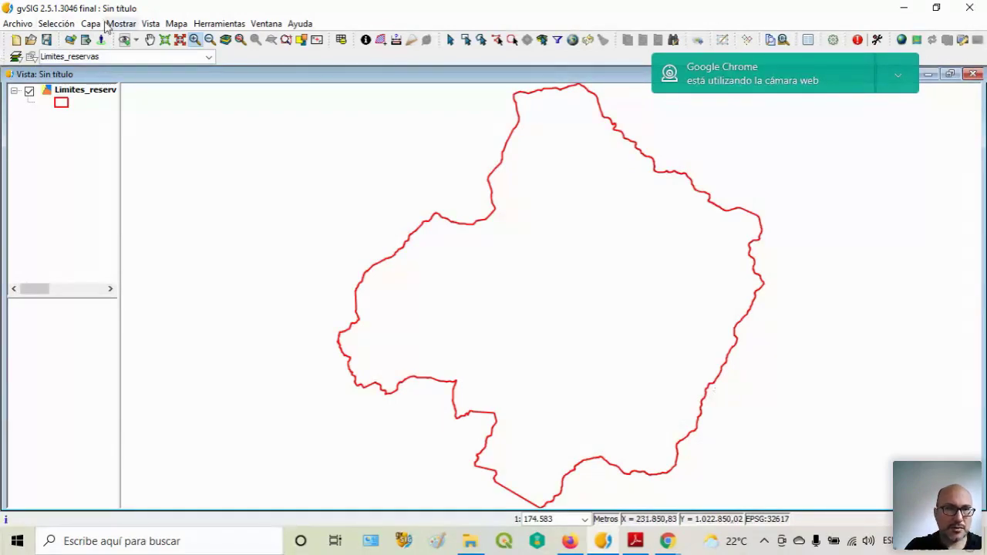
- Add the four T17PKL B8A and B12 20 m band images for 20200215 and 20200306 from the Bandas folder as layers
left_click(71, 40)
left_click(640, 109)
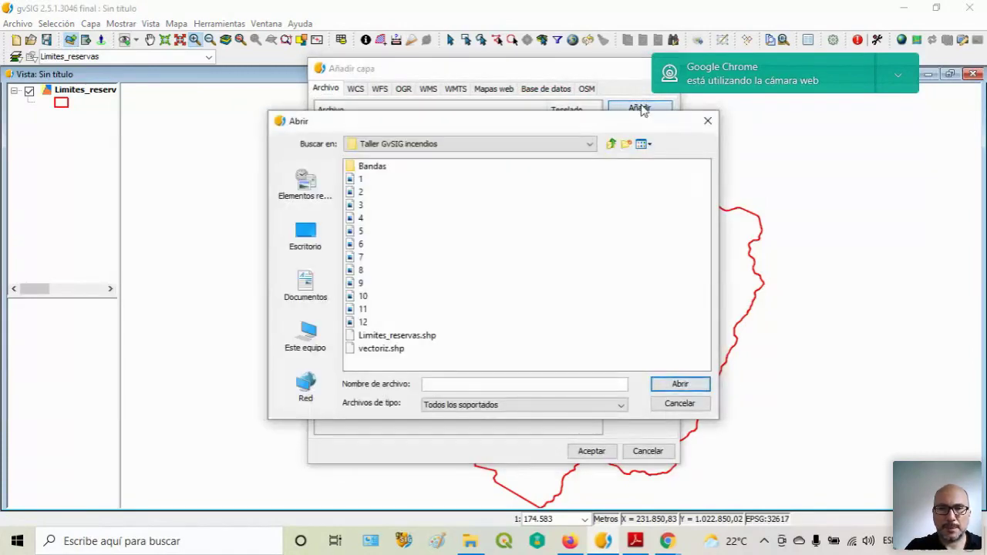
double_click(374, 166)
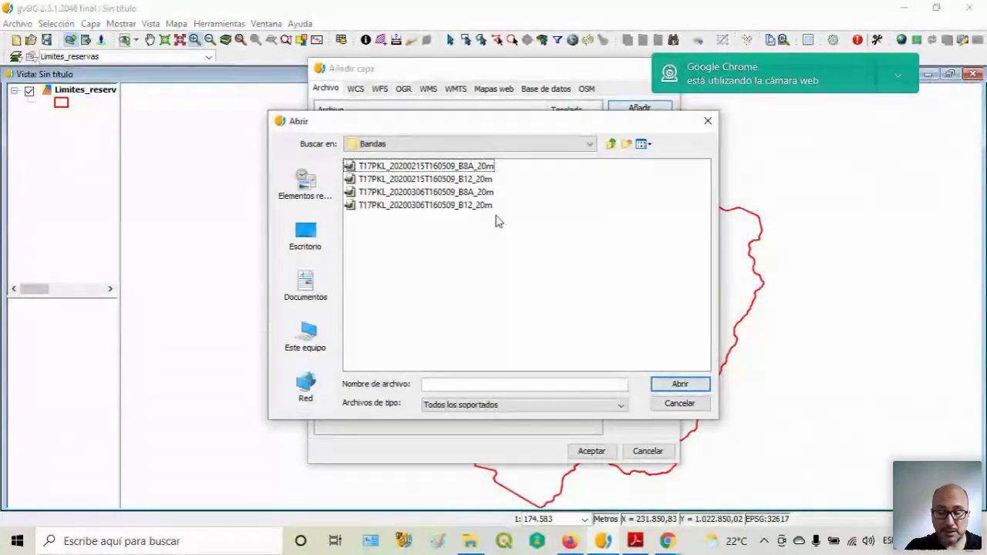
left_click(438, 205)
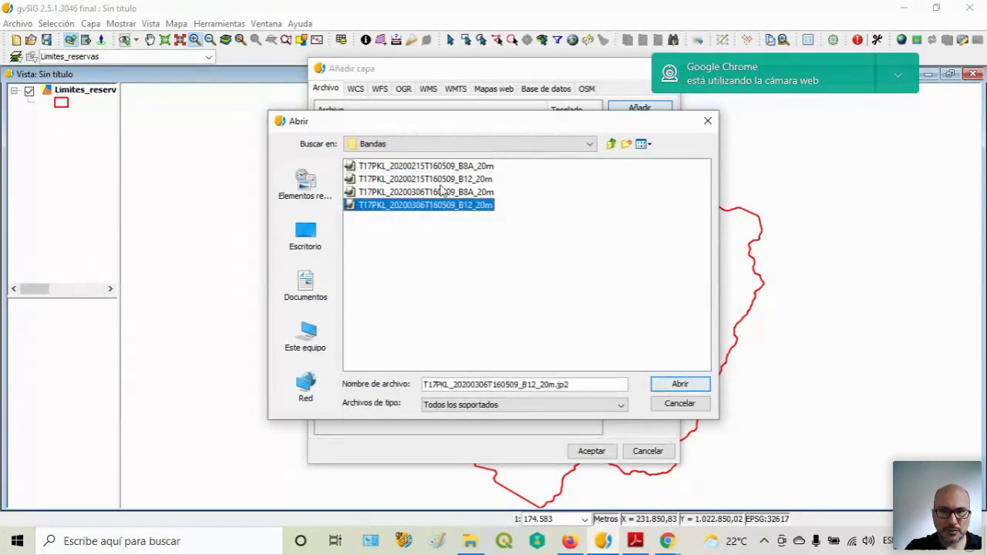
left_click(444, 179, "ctrl")
left_click(444, 168, "ctrl")
left_click(443, 193, "ctrl")
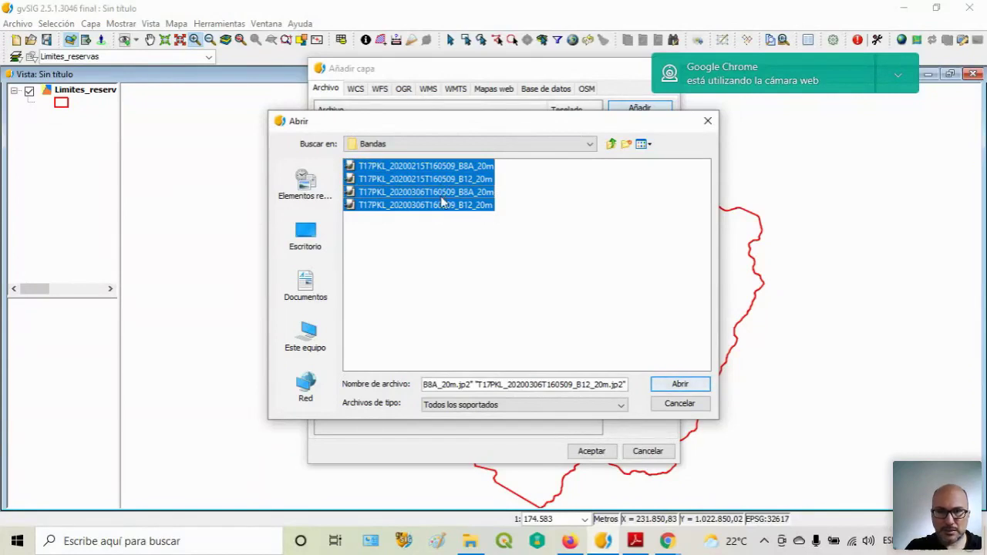
left_click(683, 386)
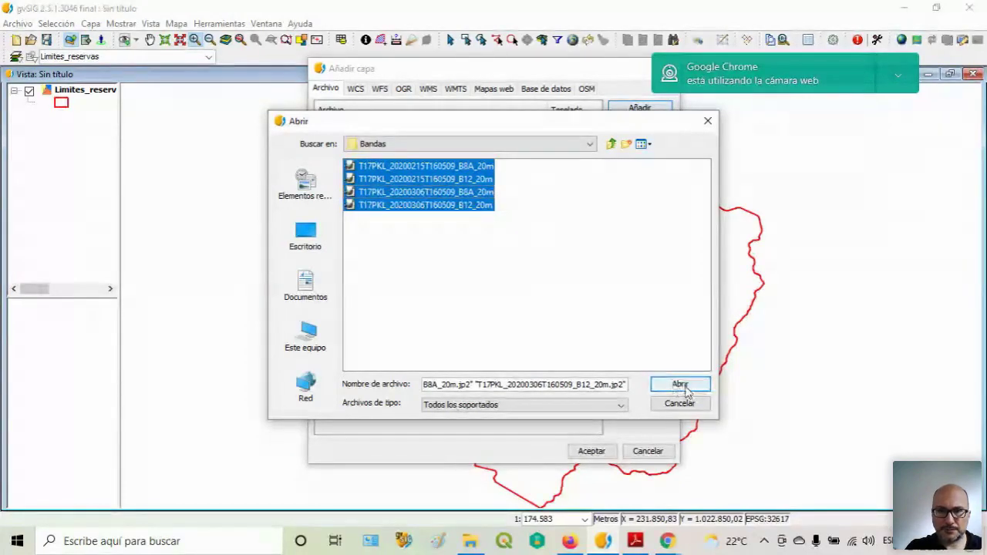
left_click(615, 293)
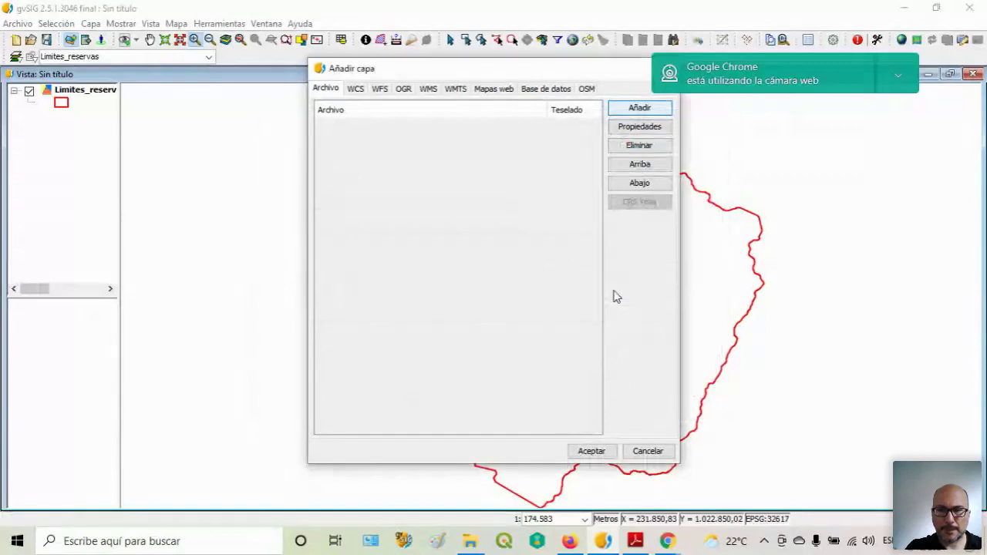
left_click(592, 451)
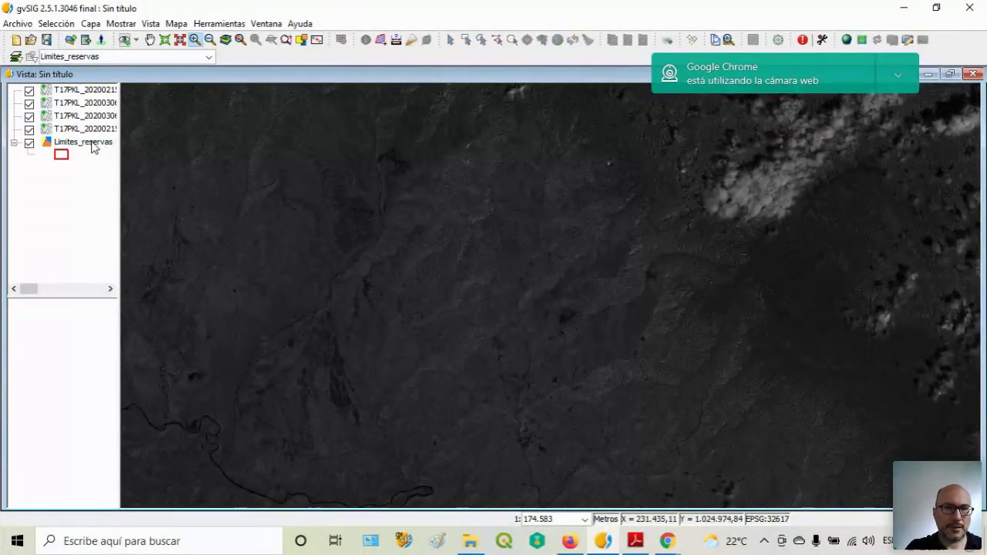
- Move the Limites_reservas layer above the band images and widen the layer list until the full layer names fit
left_click_drag(89, 147, 84, 91)
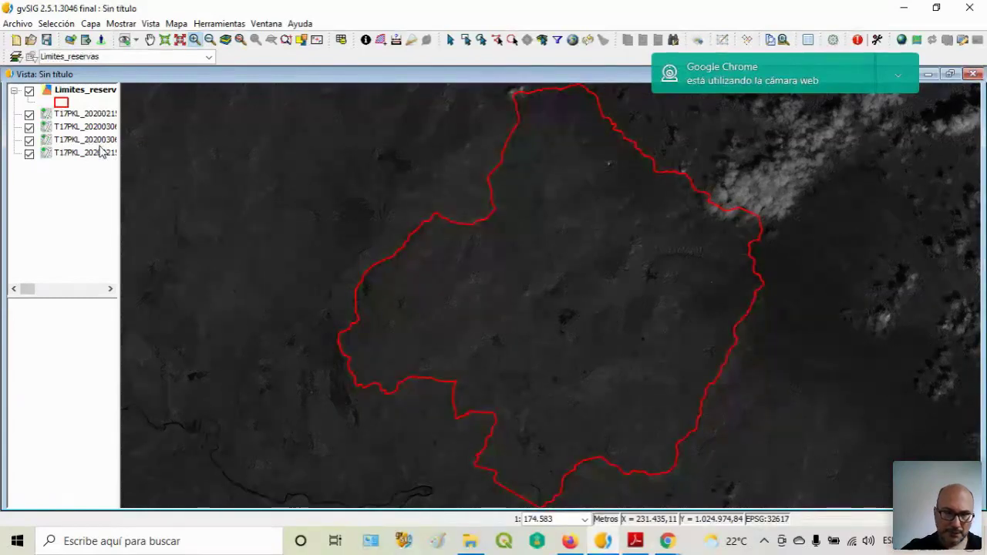
left_click_drag(120, 166, 204, 168)
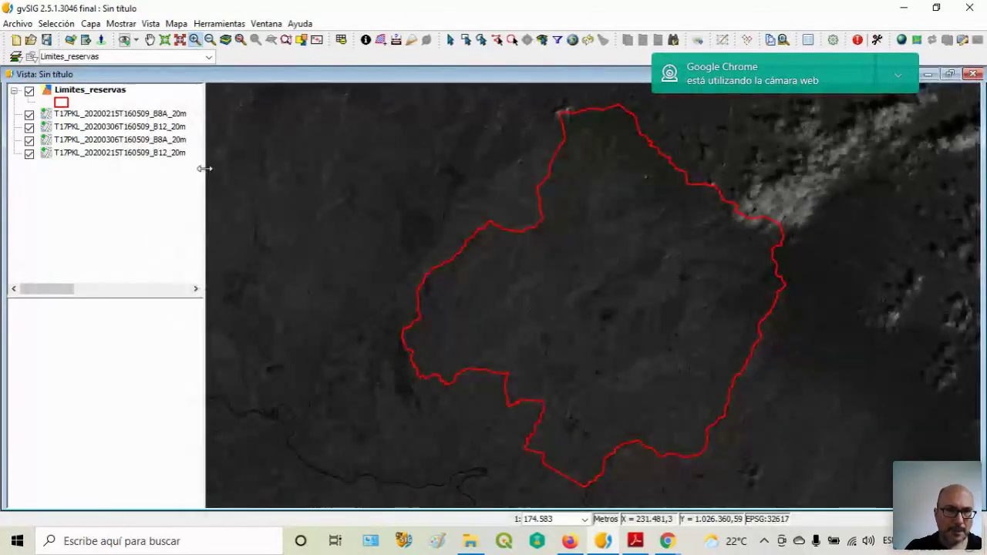
left_click(112, 115)
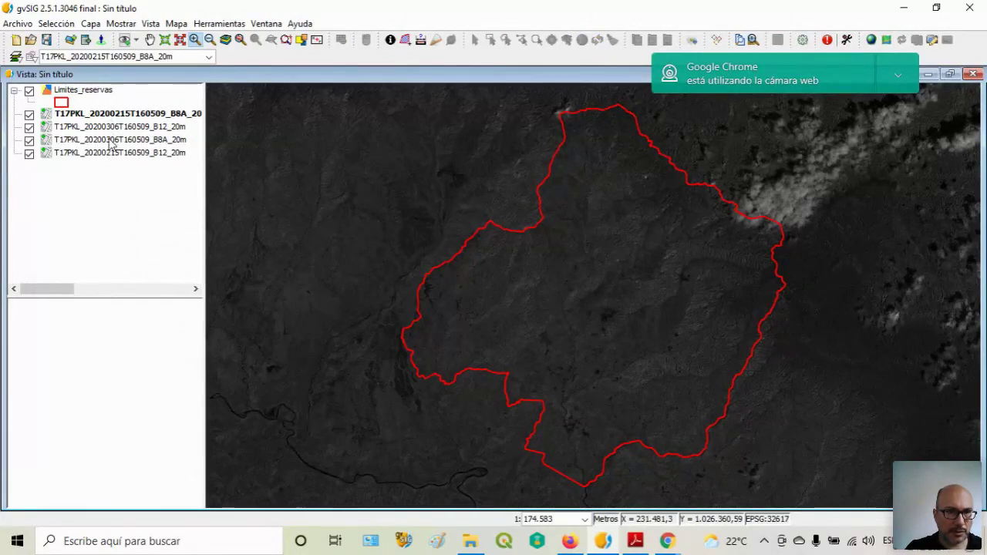
left_click_drag(112, 144, 132, 119)
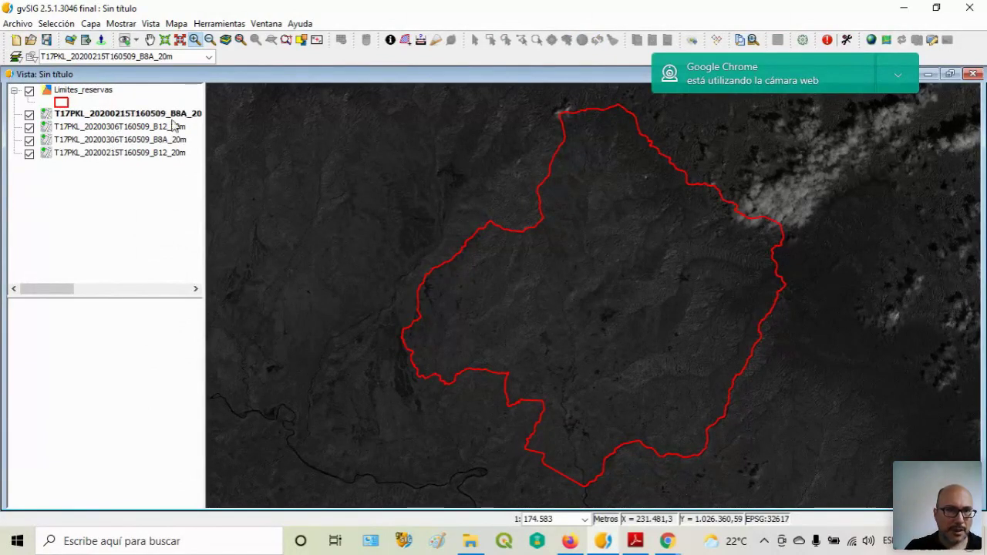
left_click_drag(207, 138, 242, 136)
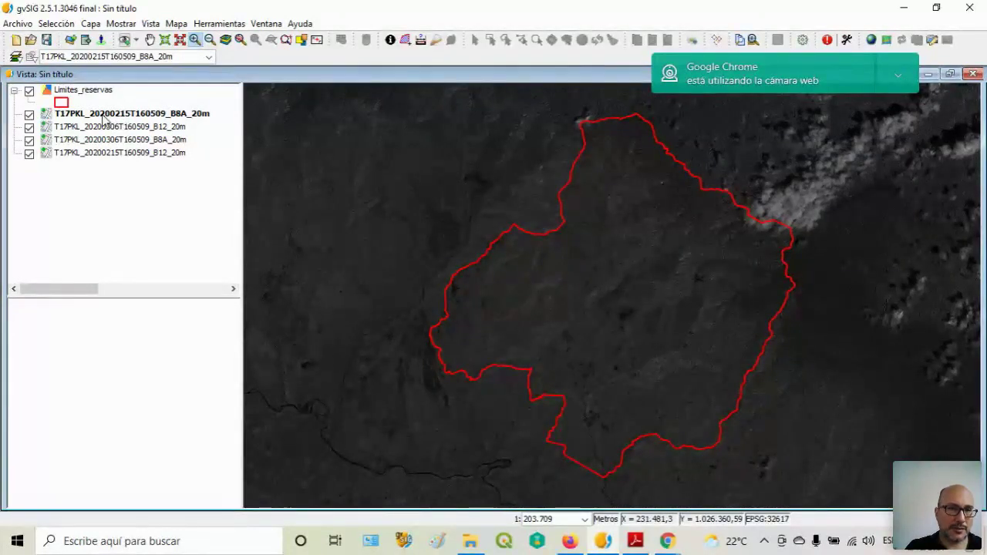
- Order the band layers as 20200215 B8A, 20200215 B12, 20200306 B8A and 20200306 B12, and make 20200215 B8A the active layer
left_click(121, 154)
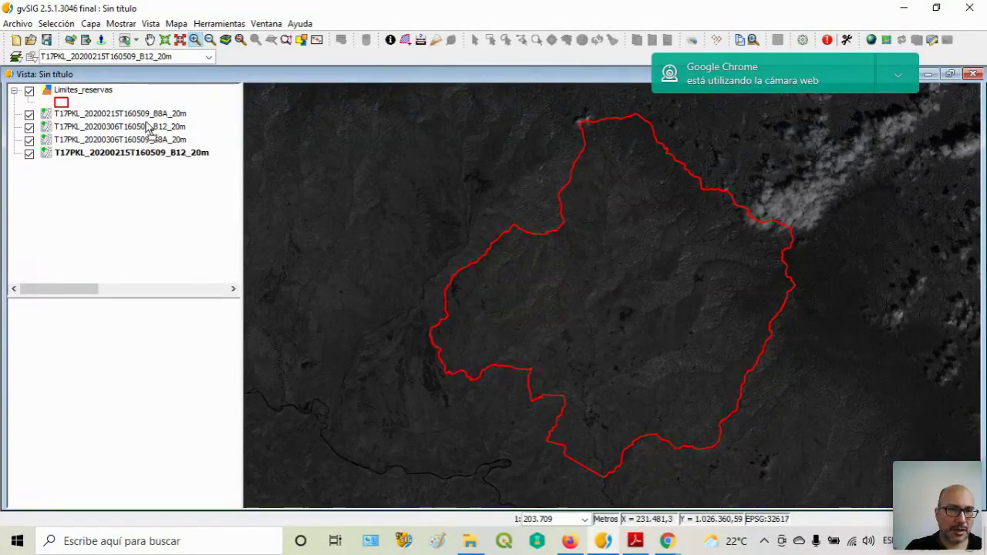
left_click_drag(148, 128, 149, 128)
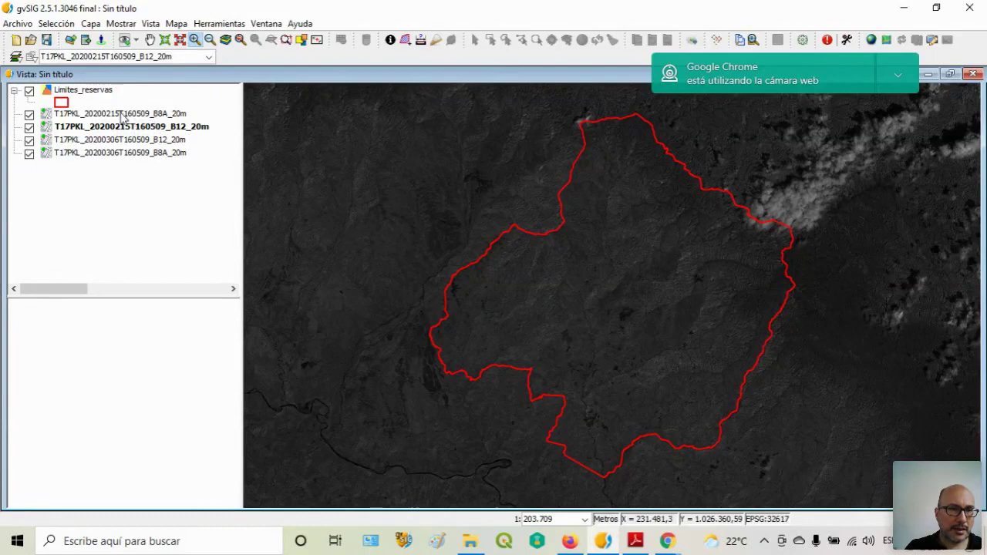
left_click_drag(121, 116, 126, 130)
left_click(119, 143)
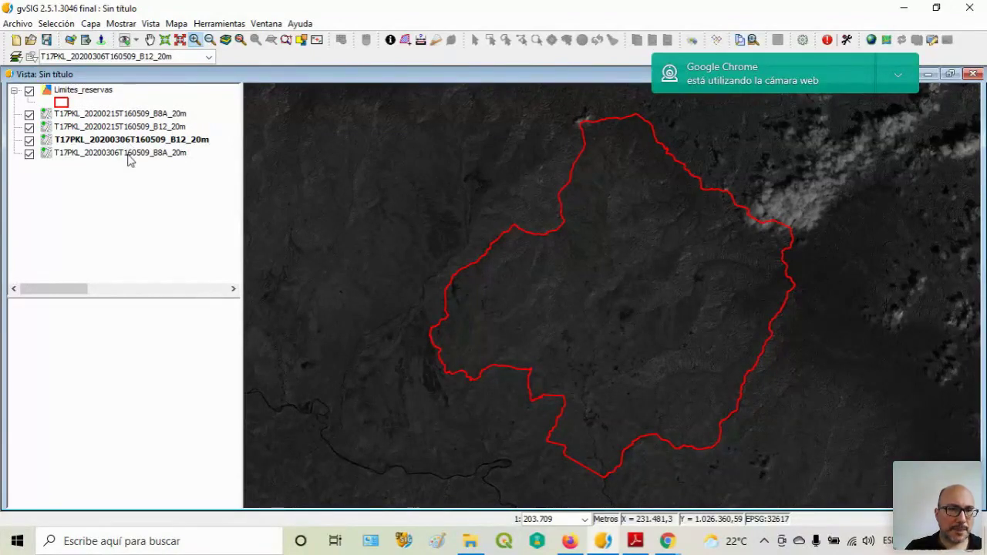
left_click(128, 153)
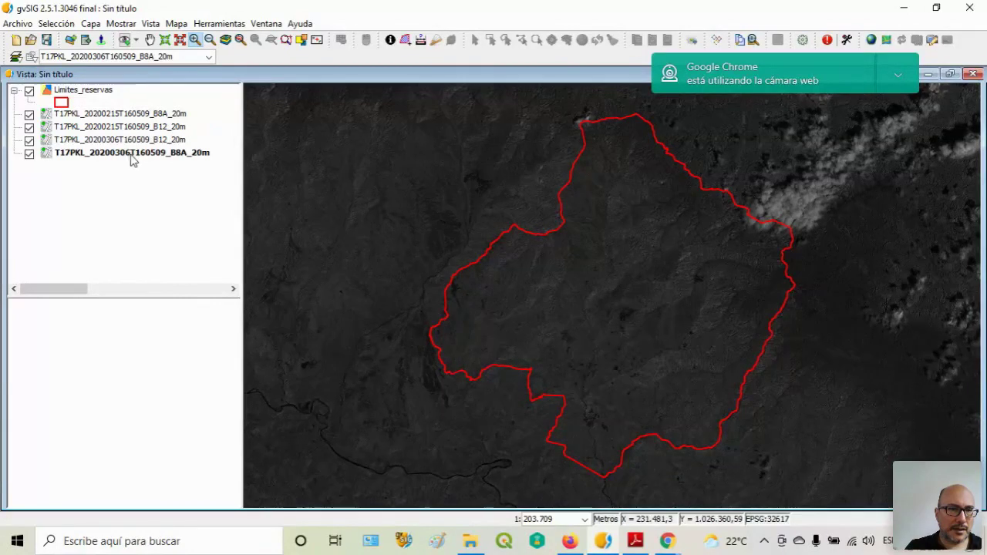
left_click_drag(143, 139, 143, 141)
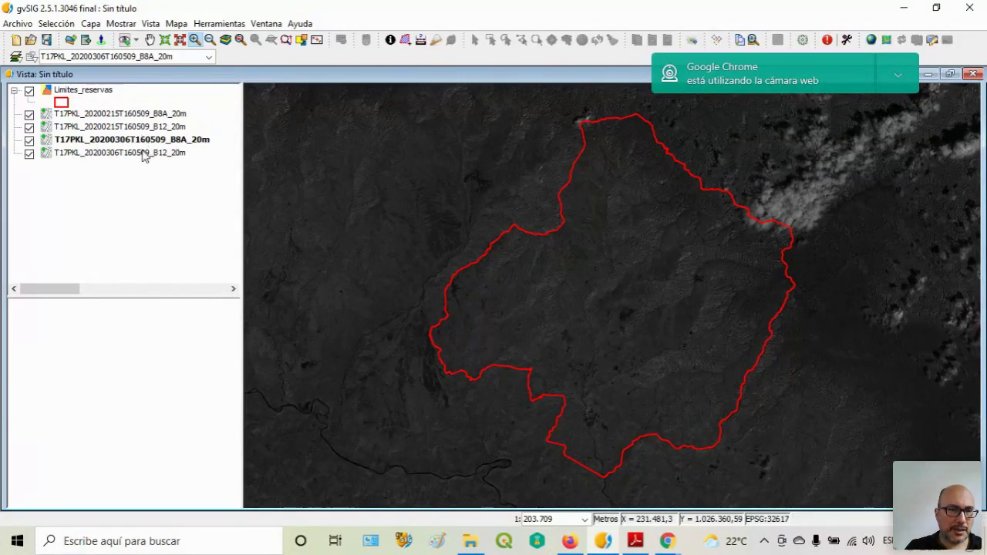
left_click(142, 159)
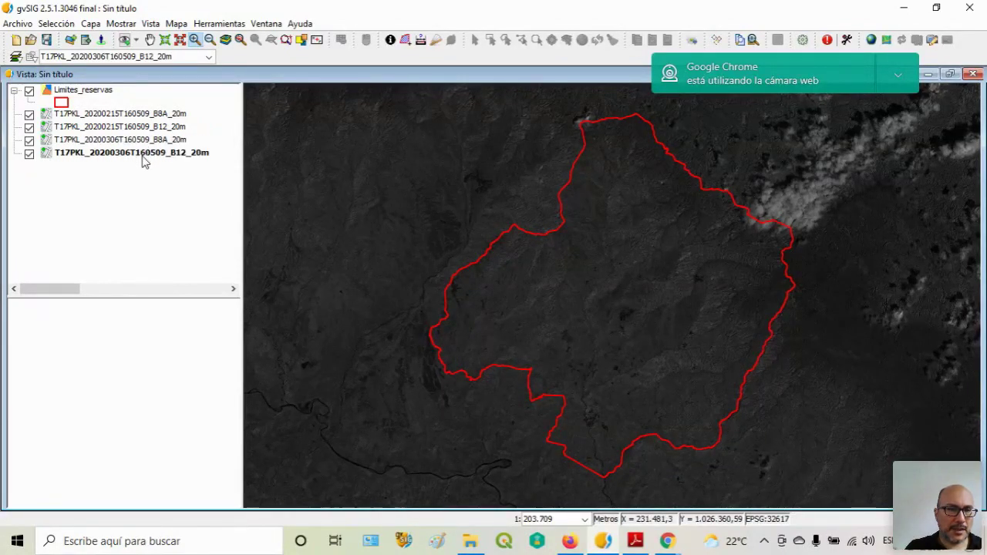
left_click(142, 115)
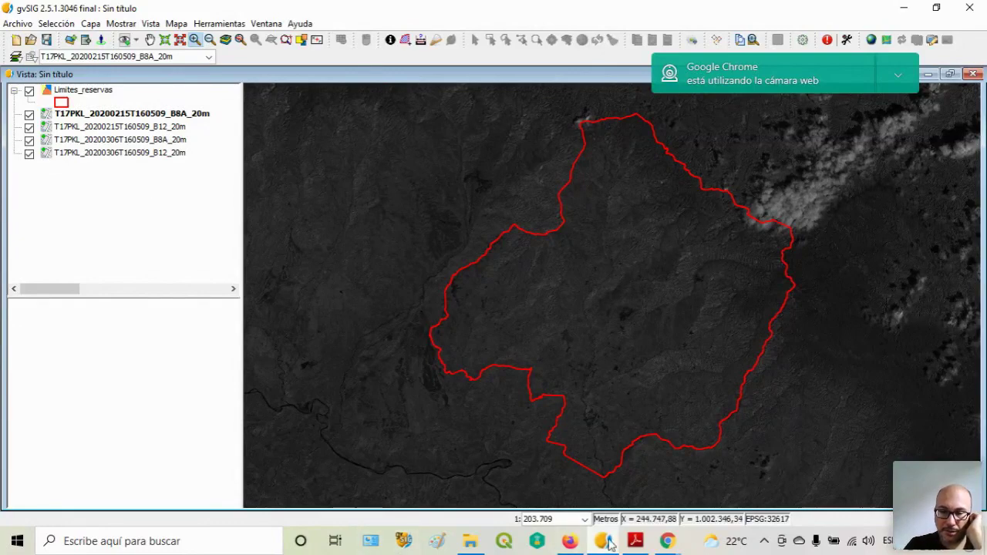
- Switch to Tutorial_Incendios.pdf in Adobe Reader and review the Sentinel-2 band table and the image selection criteria
left_click(636, 543)
scroll(443, 354, "down", 5)
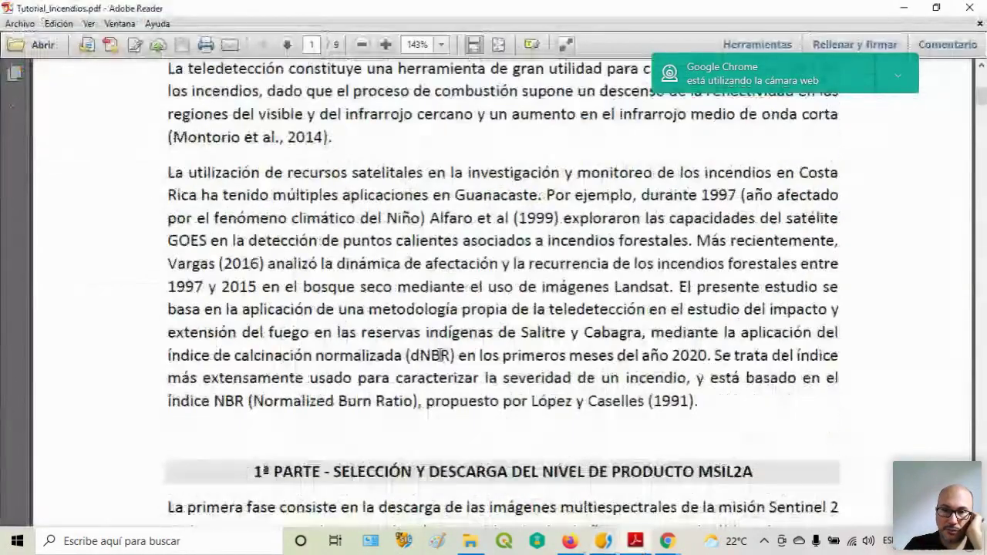
scroll(443, 355, "down", 15)
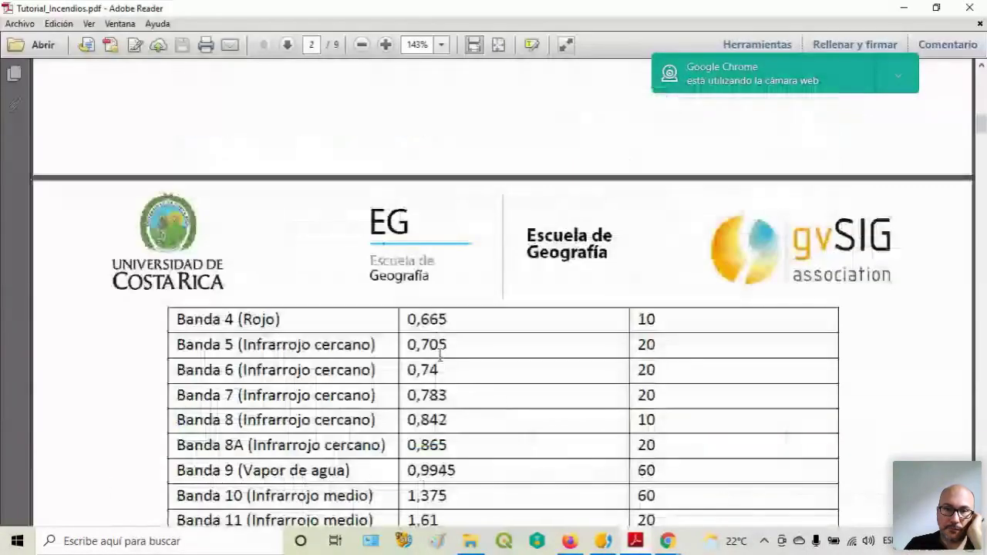
scroll(441, 356, "down", 2)
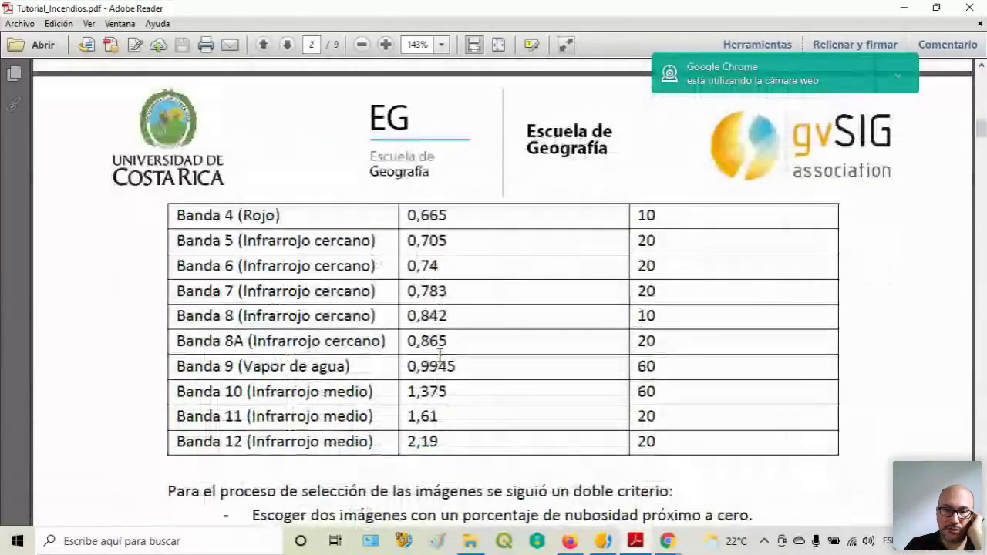
scroll(440, 355, "down", 4)
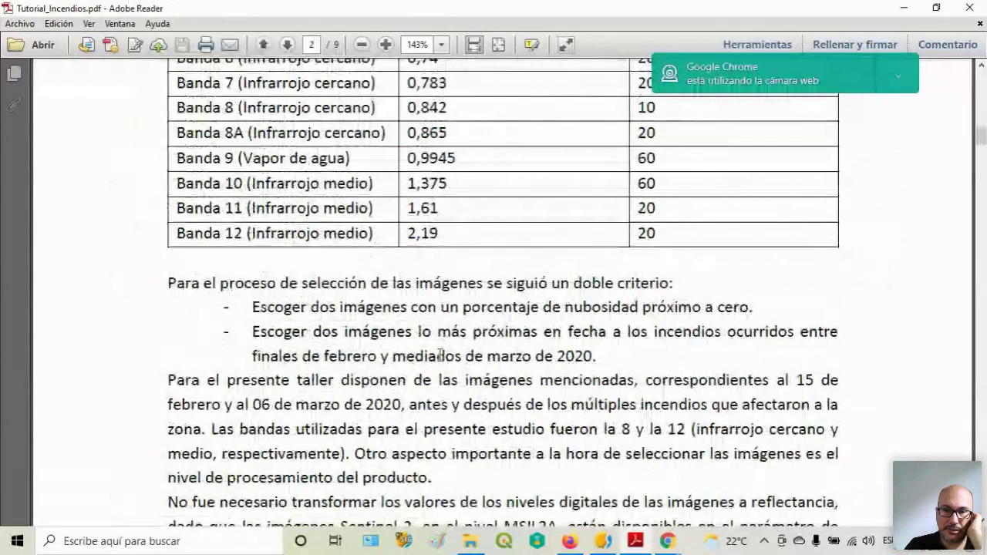
scroll(440, 354, "down", 4)
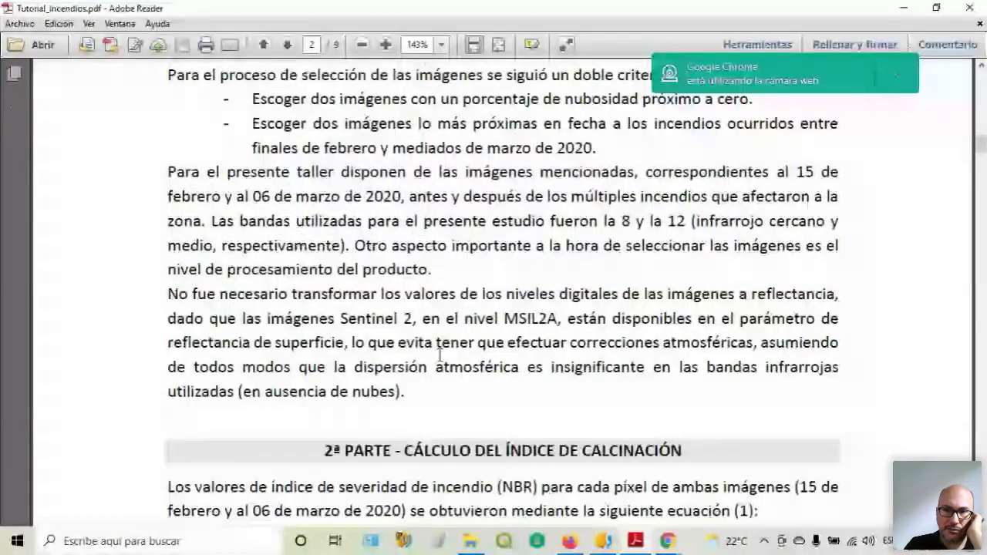
scroll(440, 355, "up", 2)
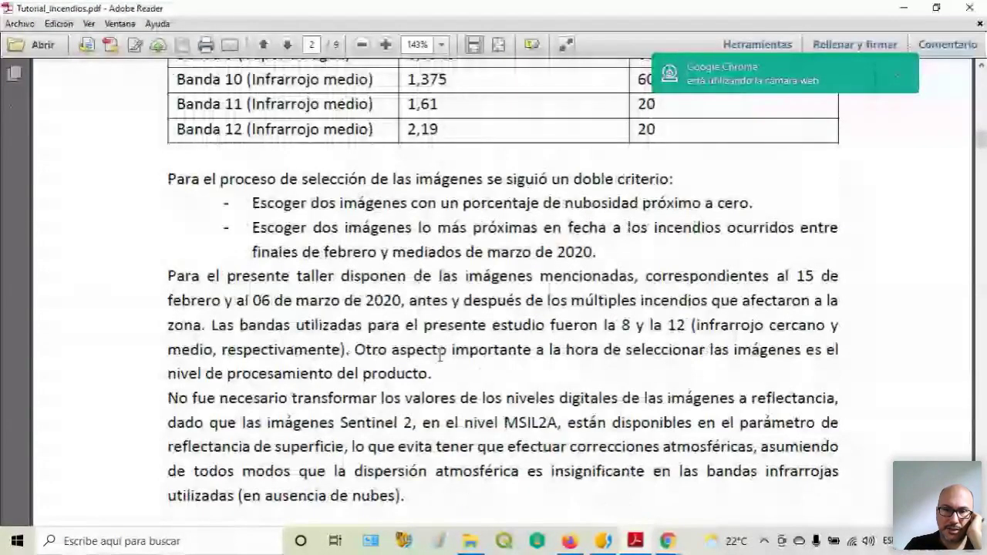
- Read the tutorial's NBR equation, view setup list and Calculadora de mapas example for the pre-fire scene, and return to gvSIG
scroll(440, 355, "down", 3)
scroll(440, 355, "down", 3)
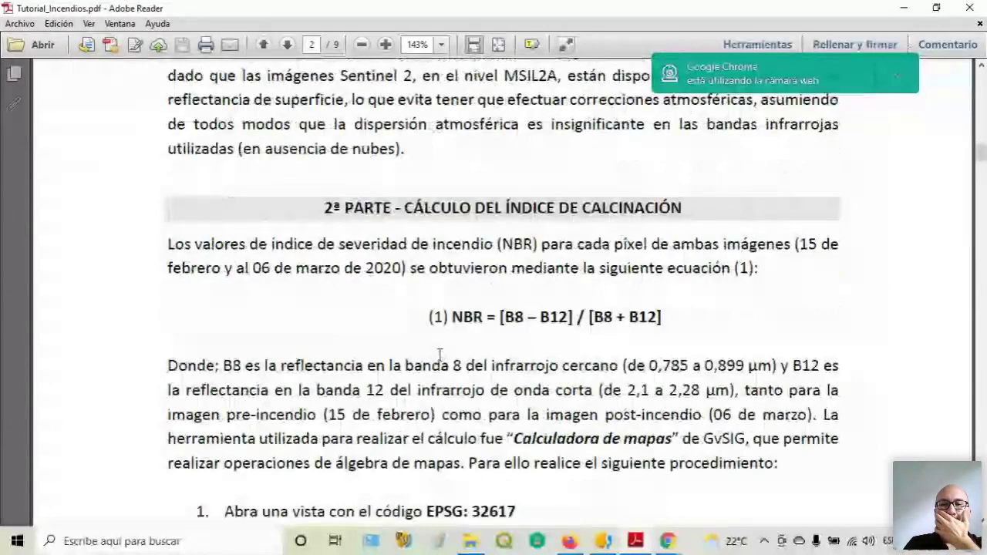
scroll(440, 355, "down", 1)
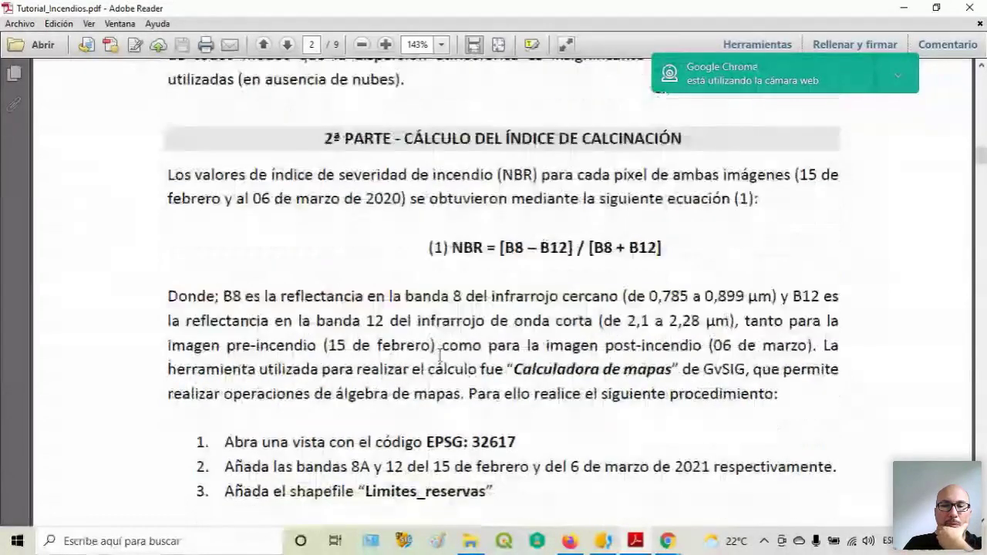
scroll(440, 355, "down", 2)
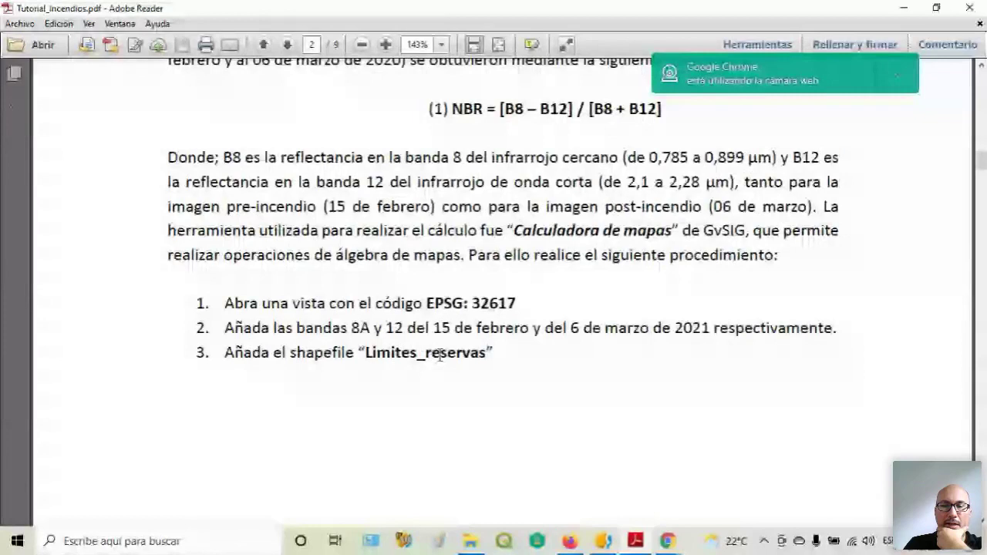
scroll(440, 355, "down", 6)
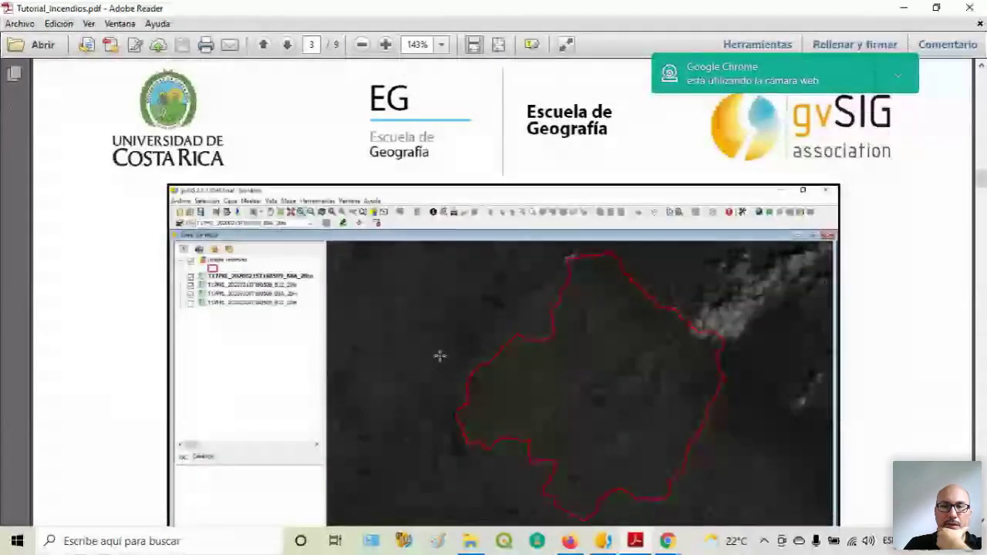
scroll(440, 355, "down", 3)
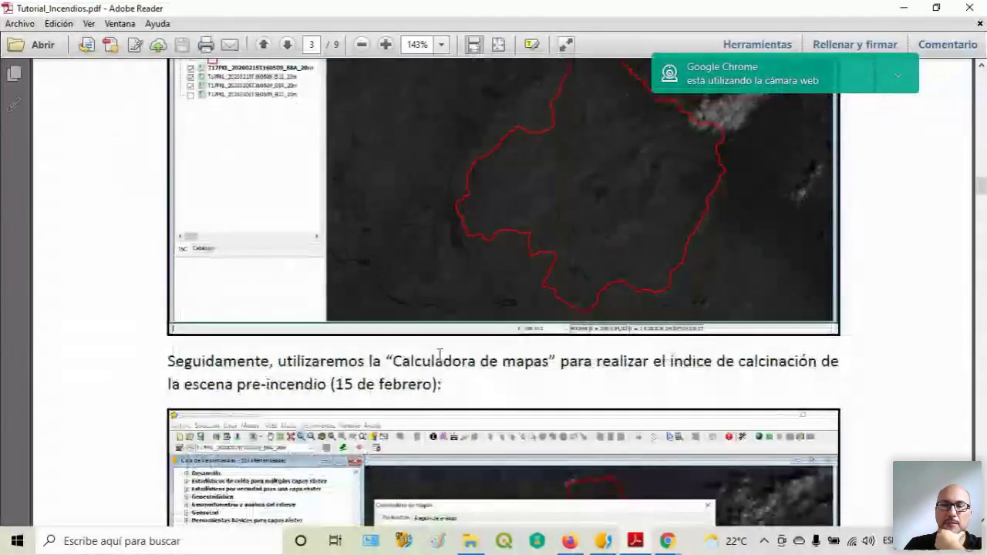
scroll(440, 355, "down", 1)
scroll(440, 355, "down", 1)
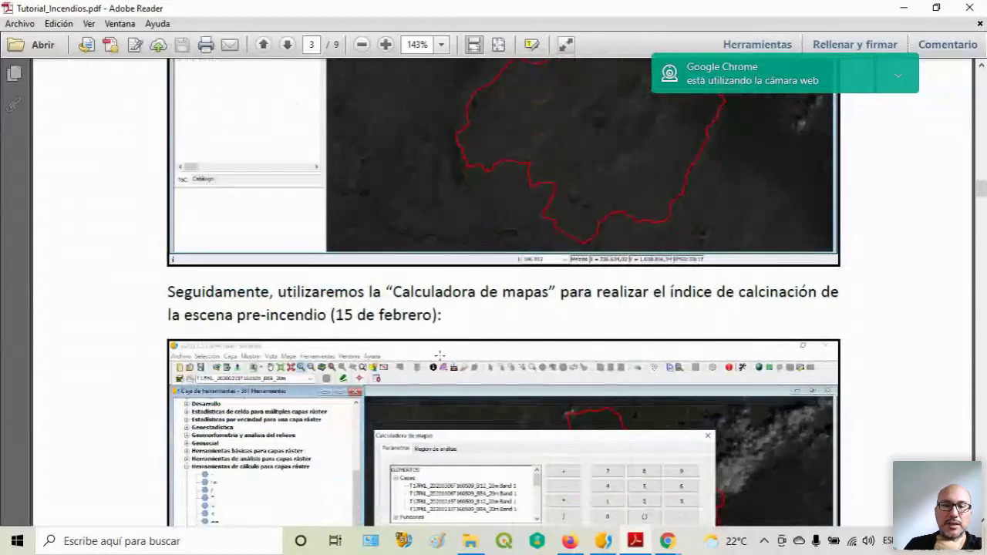
scroll(440, 355, "down", 1)
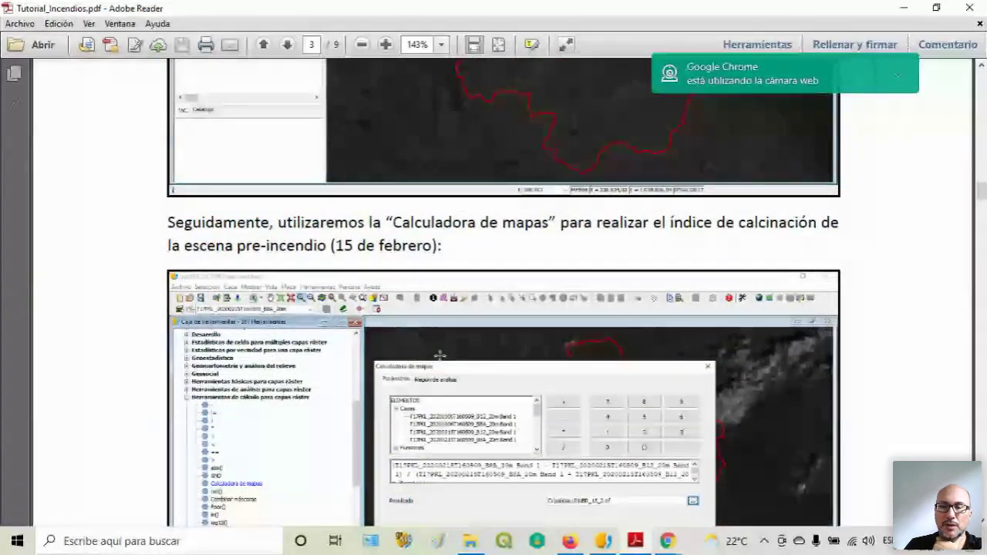
scroll(440, 355, "down", 1)
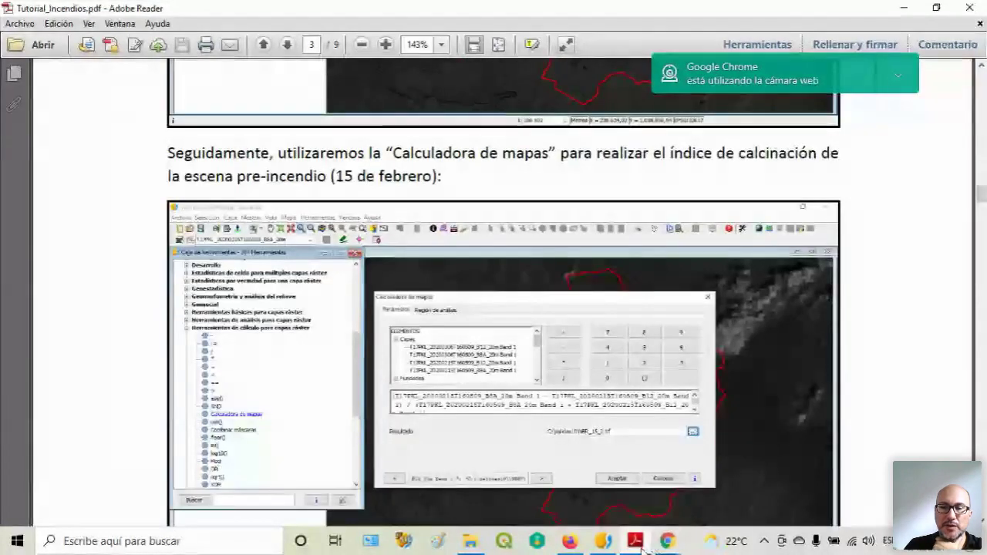
mouse_move(634, 544)
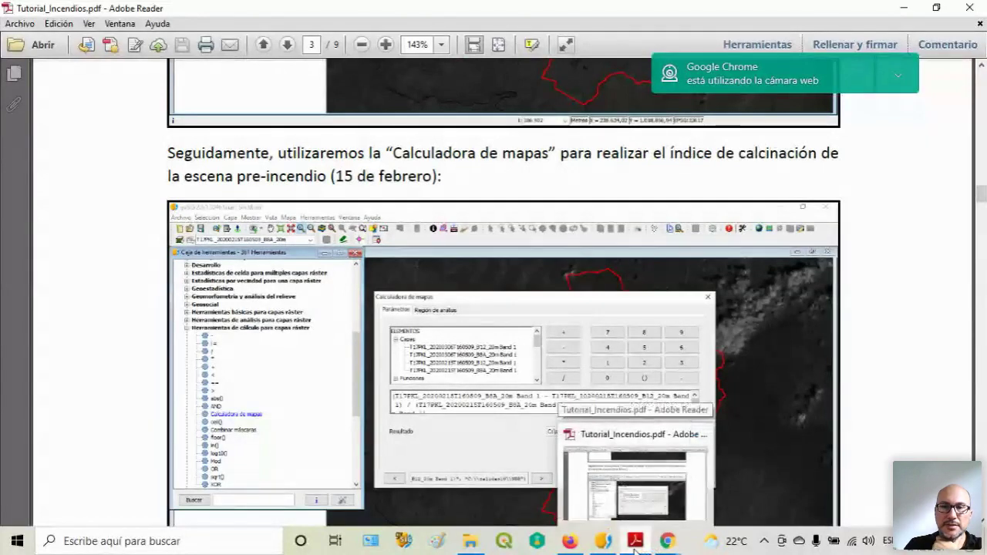
left_click(635, 543)
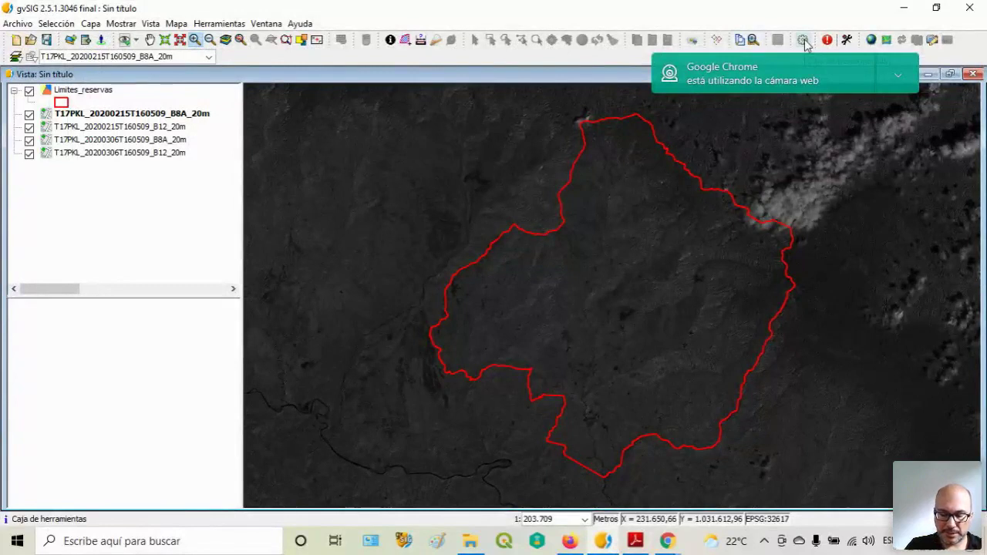
- Search the geoprocessing toolbox for "calc" and open Calculadora de mapas
left_click(803, 40)
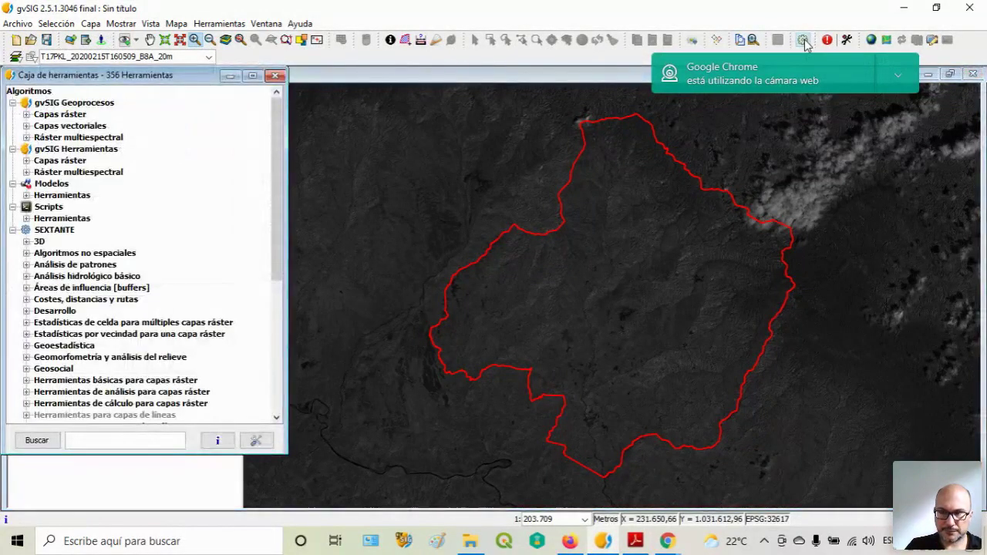
left_click(98, 439)
type("ca")
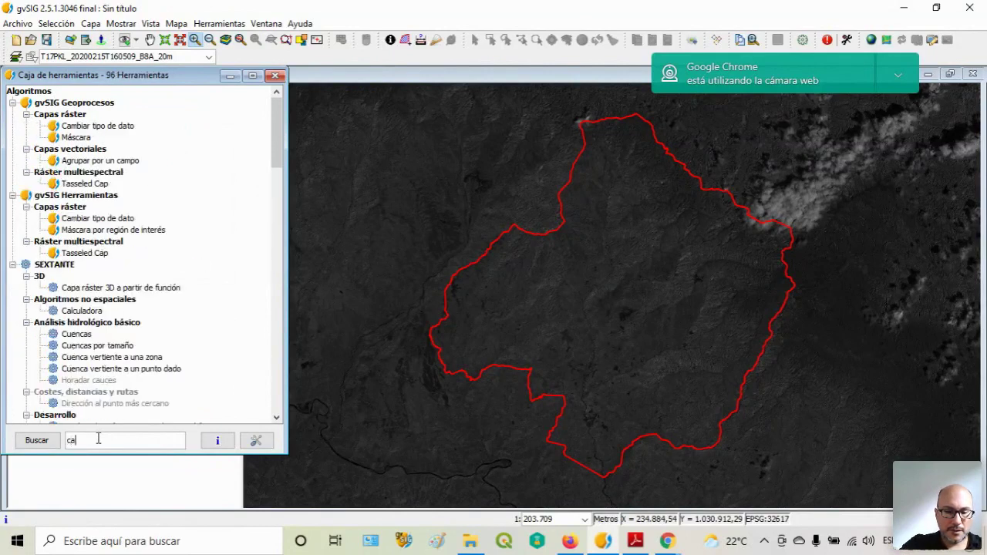
type("lc")
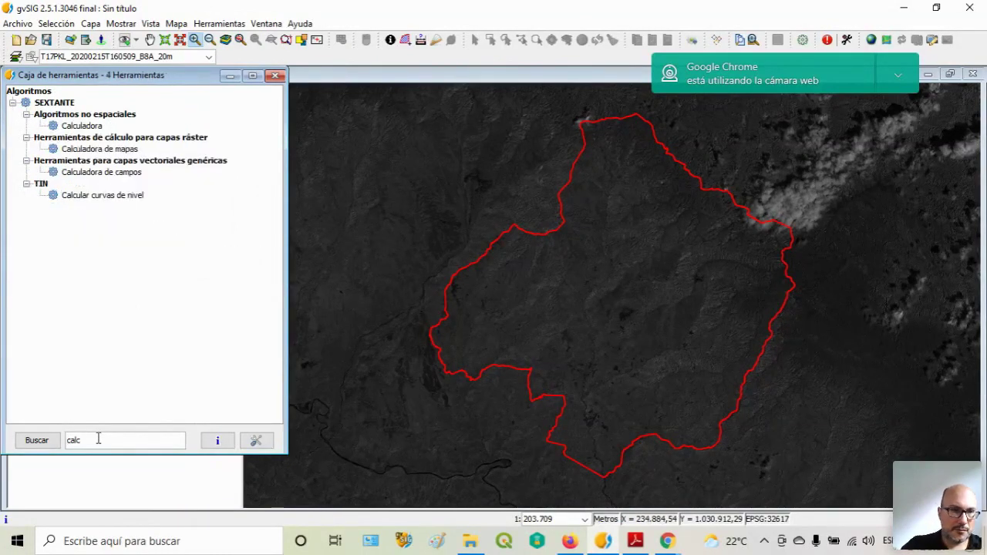
double_click(97, 151)
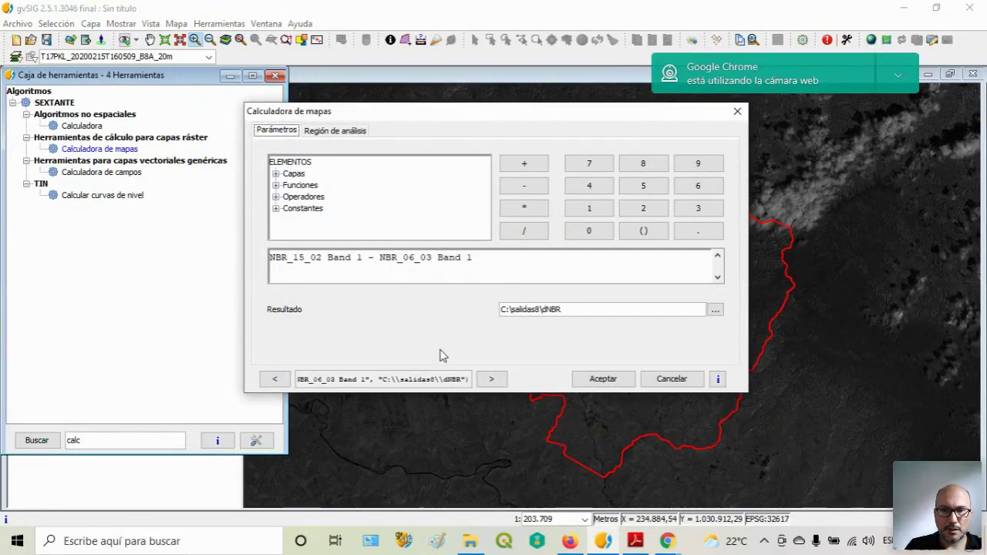
- Recall the earlier NBR_15_02 parameters in Calculadora de mapas and clear the formula, keeping the output path
left_click(276, 381)
left_click(276, 380)
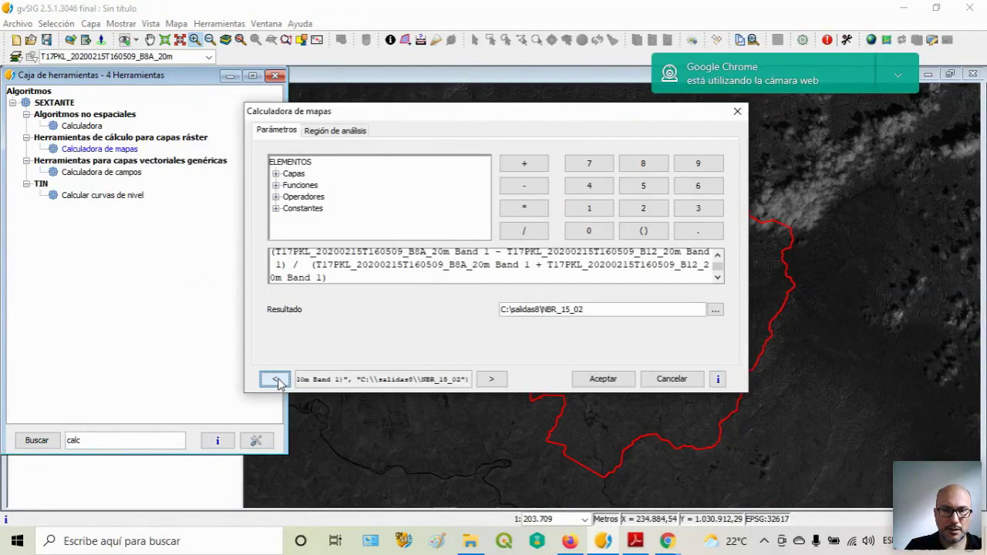
left_click(341, 278)
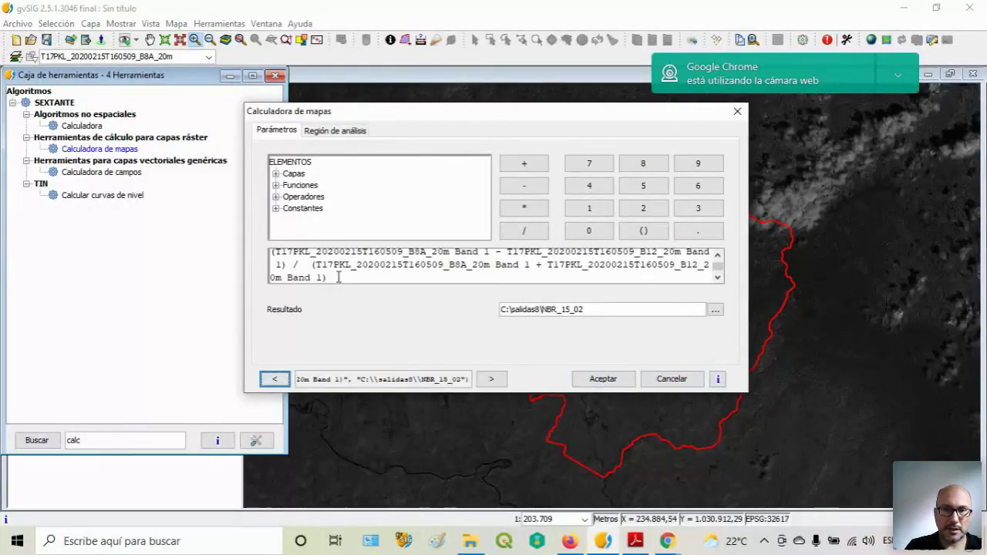
left_click_drag(337, 277, 251, 258)
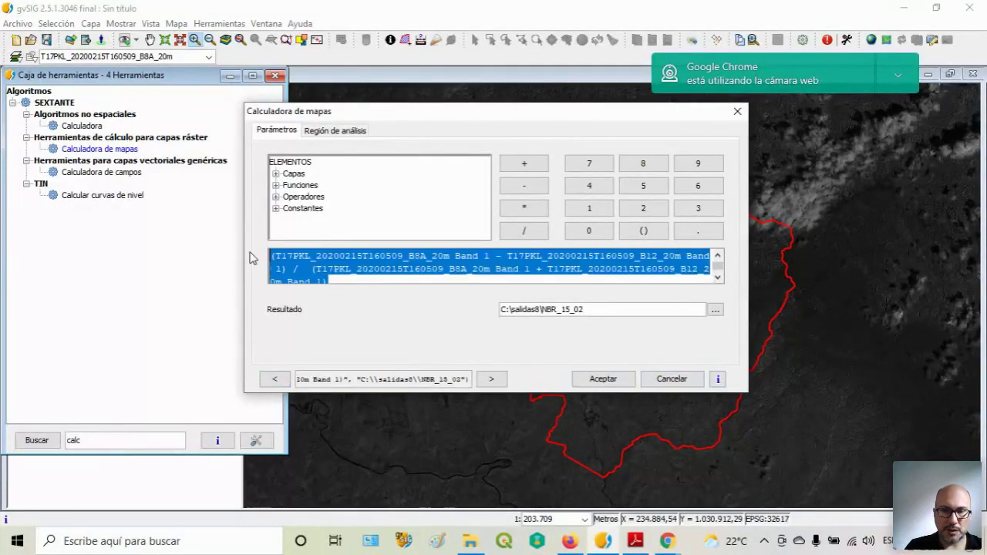
key("BackSpace")
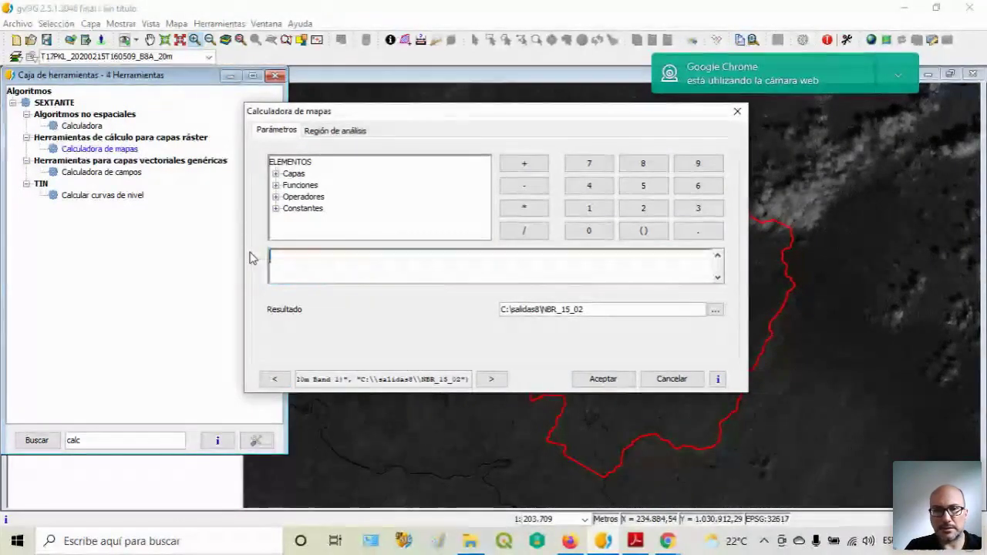
- Enter the NBR numerator as the bracketed difference of the 20200215 bands, B8A Band 1 minus B12 Band 1
left_click(276, 174)
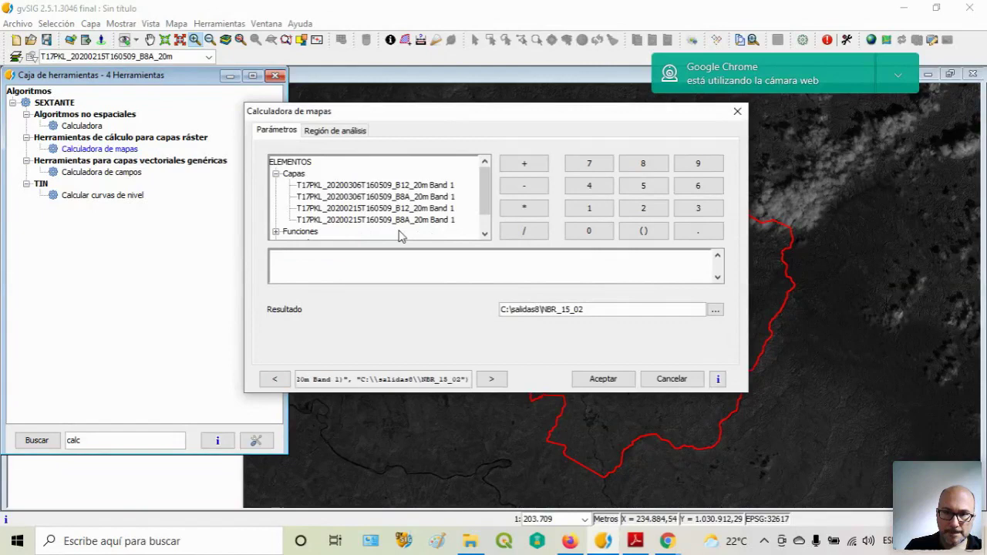
left_click(642, 235)
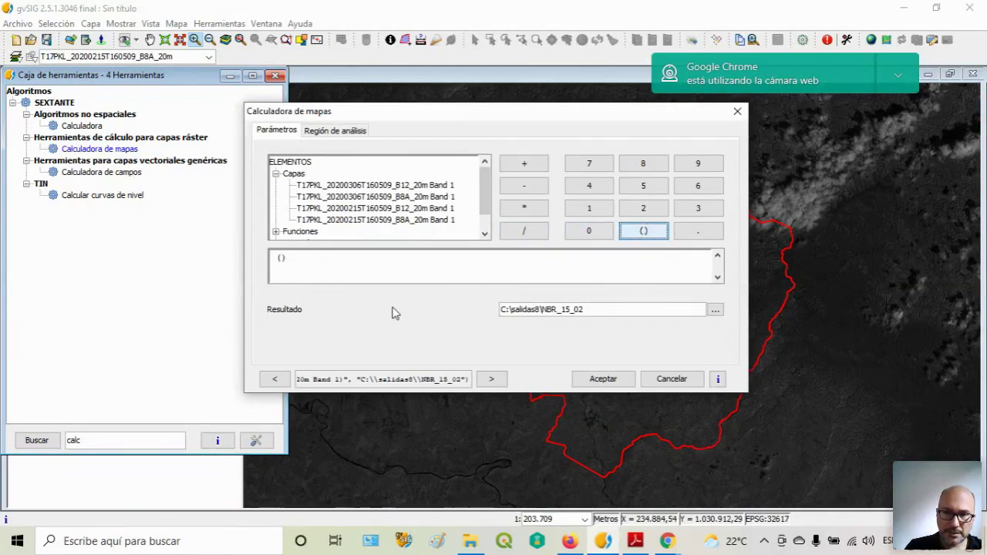
left_click(283, 259)
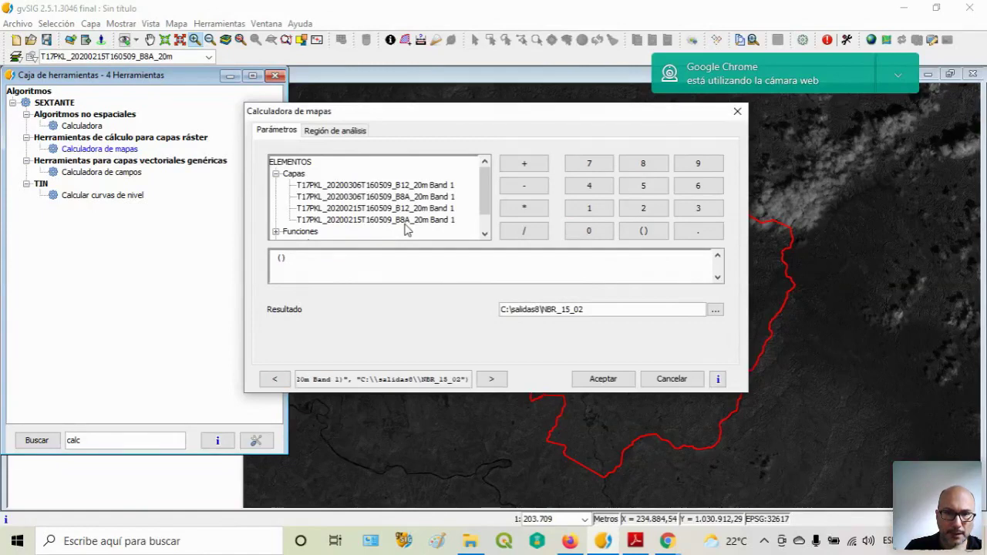
double_click(356, 219)
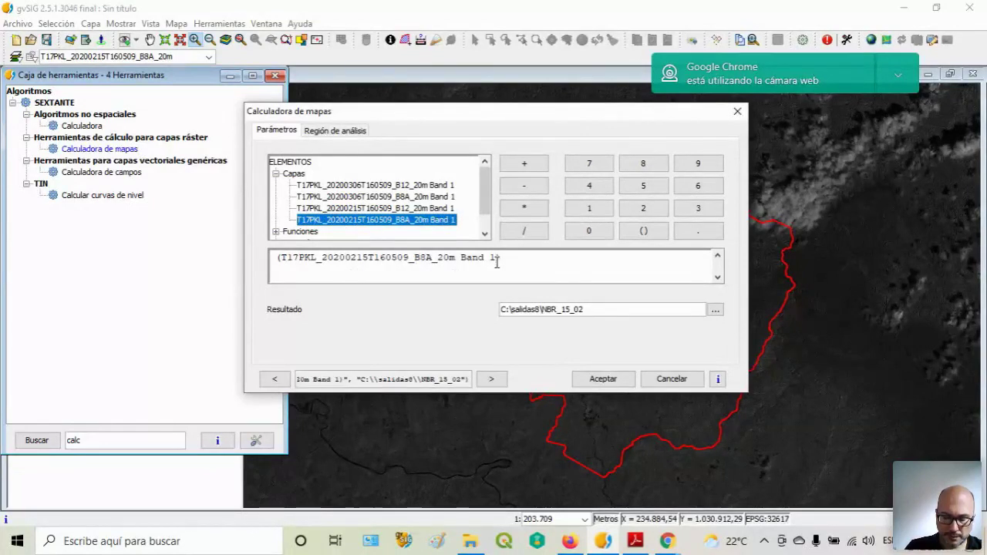
left_click(527, 190)
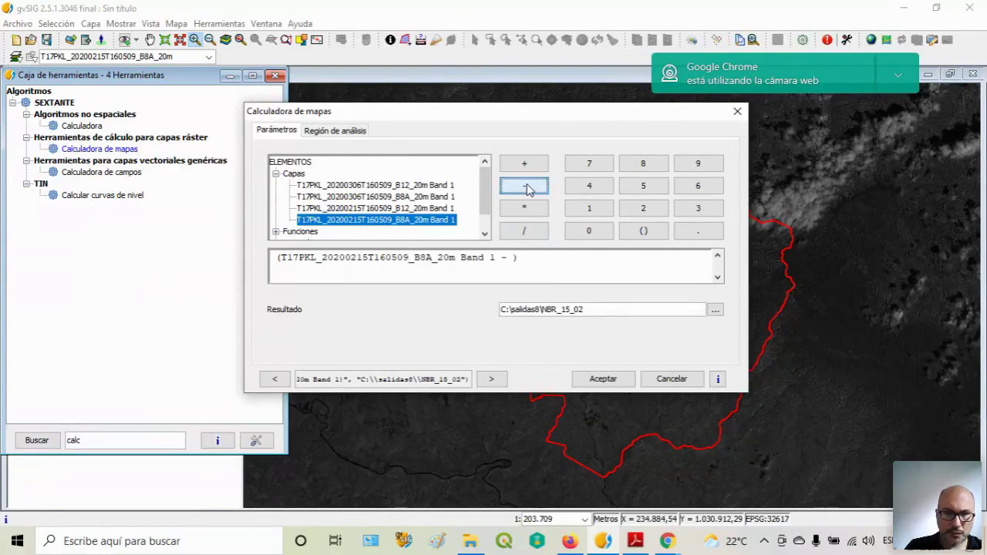
double_click(361, 208)
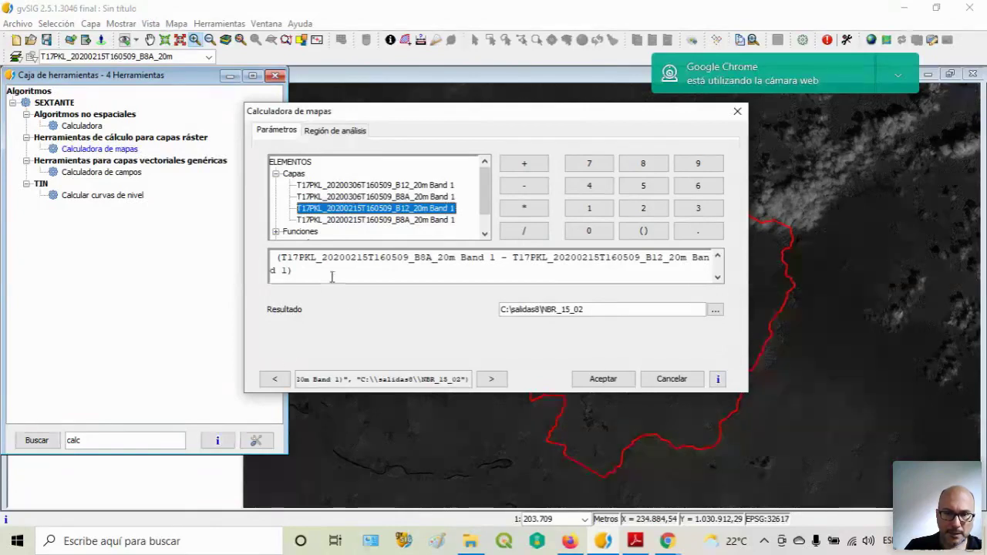
- Divide the numerator by the bracketed sum of 20200215 B8A Band 1 and B12 Band 1, and check the whole formula
left_click(524, 230)
left_click(645, 233)
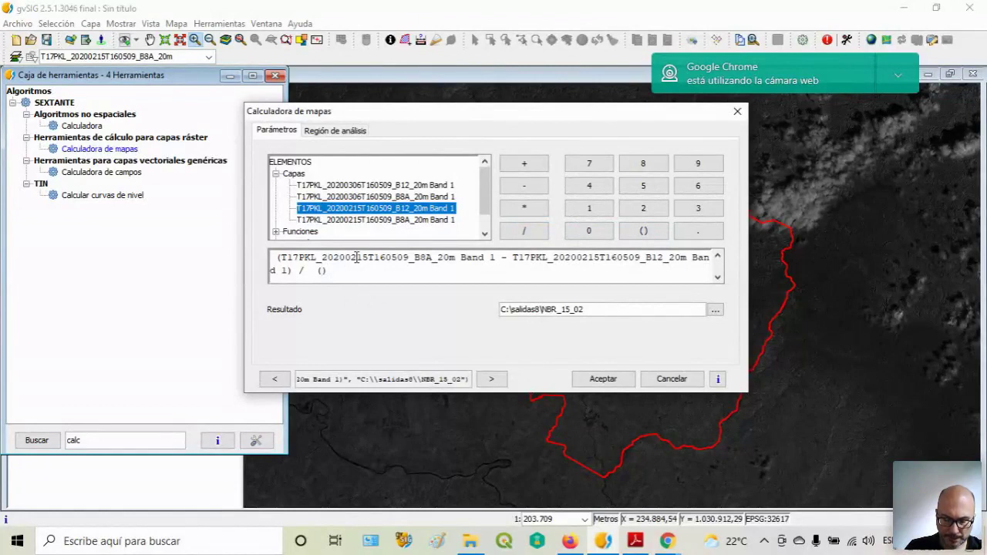
double_click(410, 222)
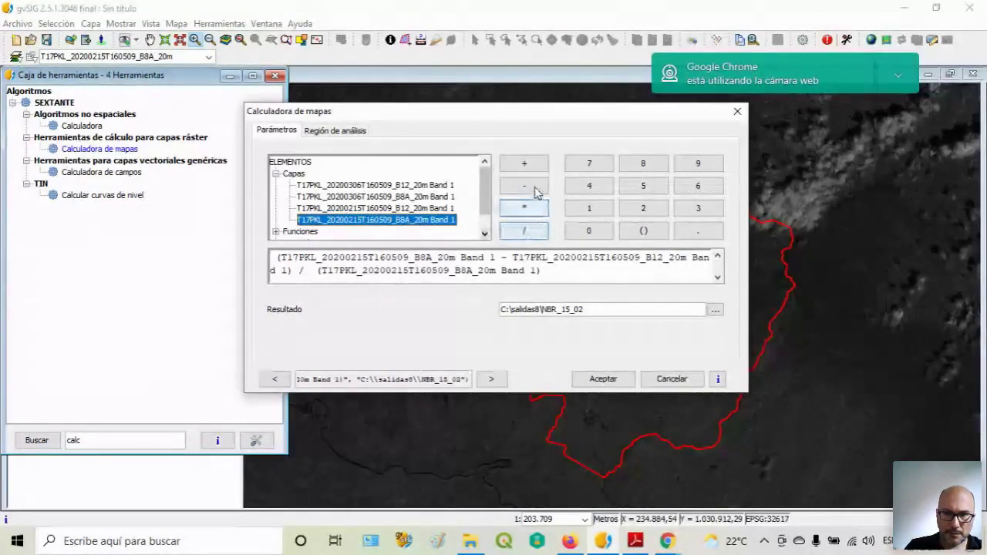
left_click(525, 164)
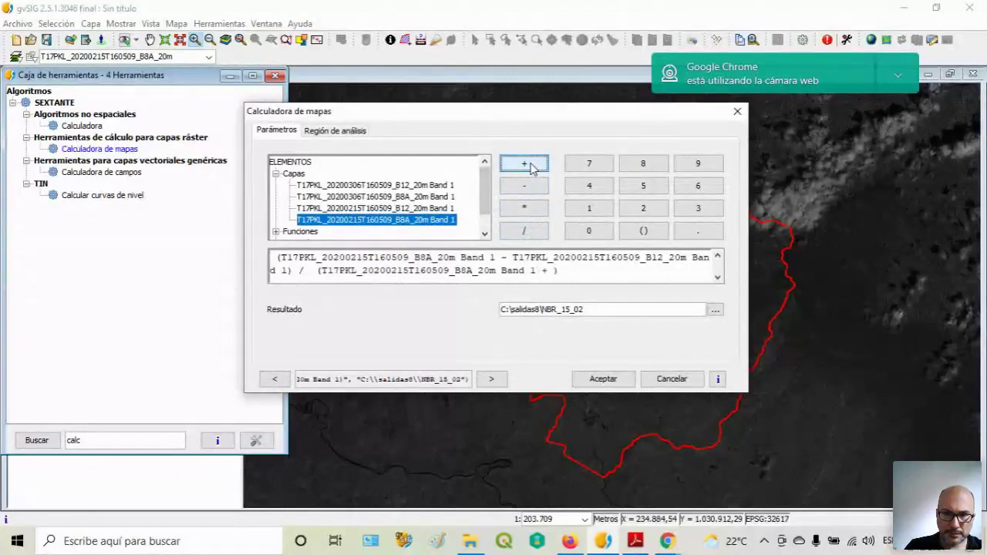
double_click(415, 210)
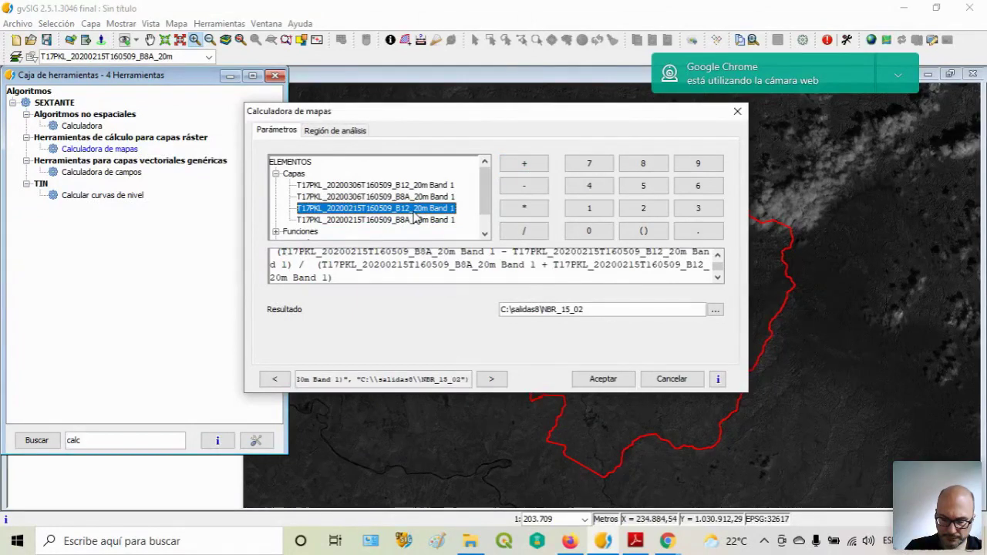
left_click(717, 255)
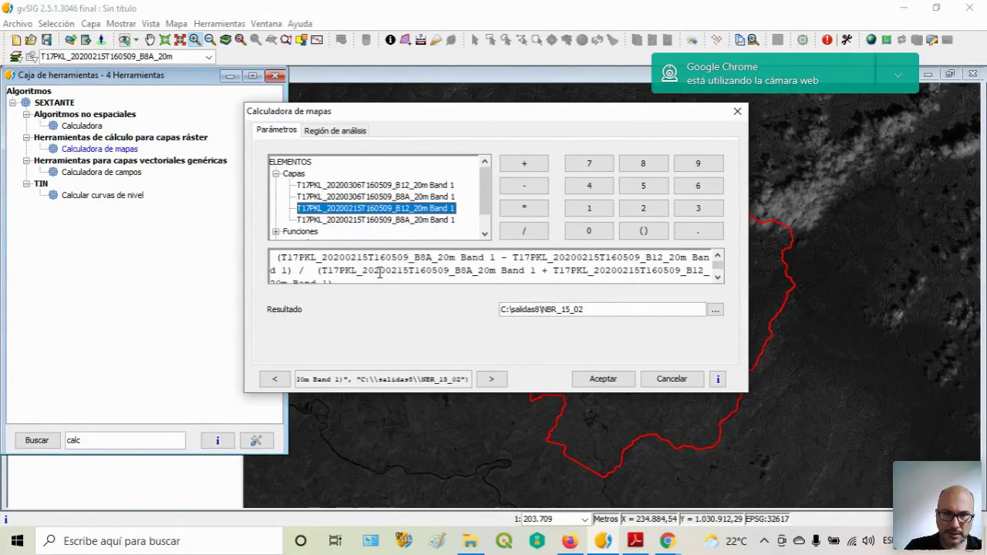
scroll(380, 274, "down", 1)
scroll(421, 273, "up", 1)
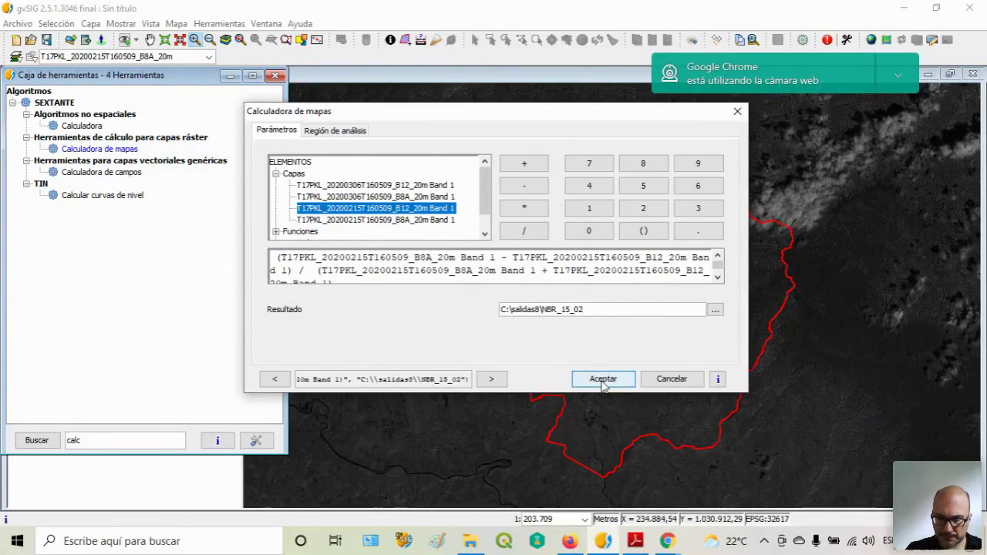
- Run the NBR calculation with C:\salidas8\NBR_15_02 as the output file and close the toolbox
double_click(540, 309)
left_click(588, 309)
left_click_drag(588, 309, 543, 310)
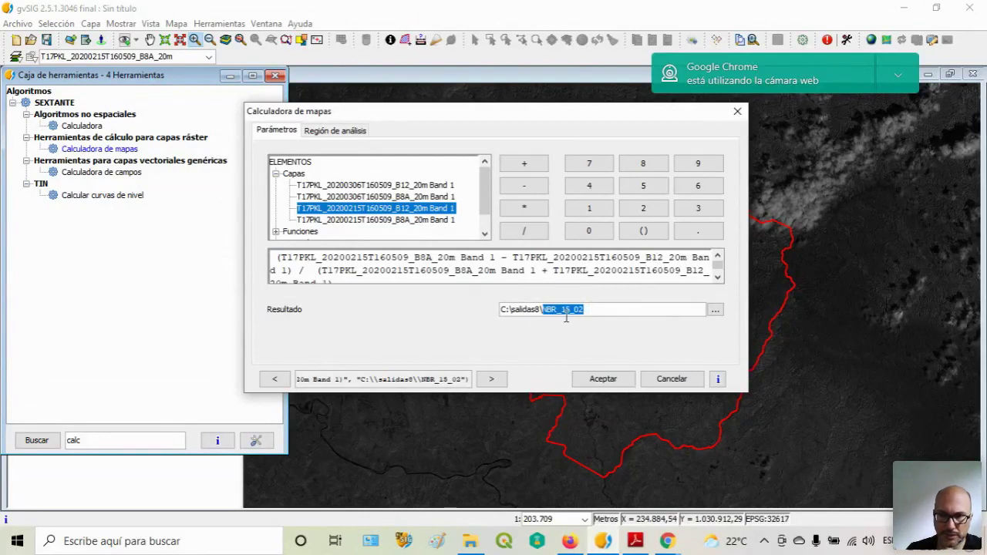
left_click(606, 380)
left_click(606, 381)
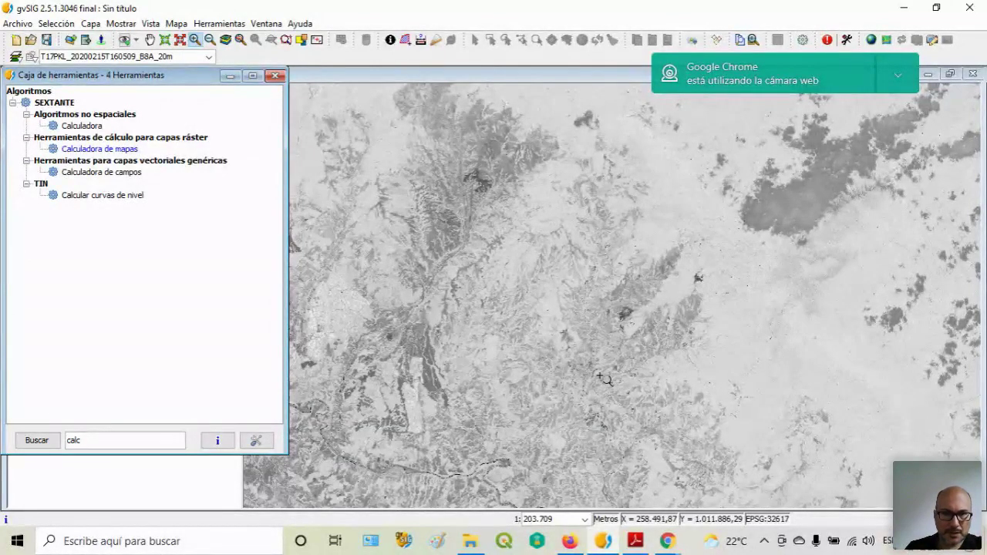
left_click(275, 76)
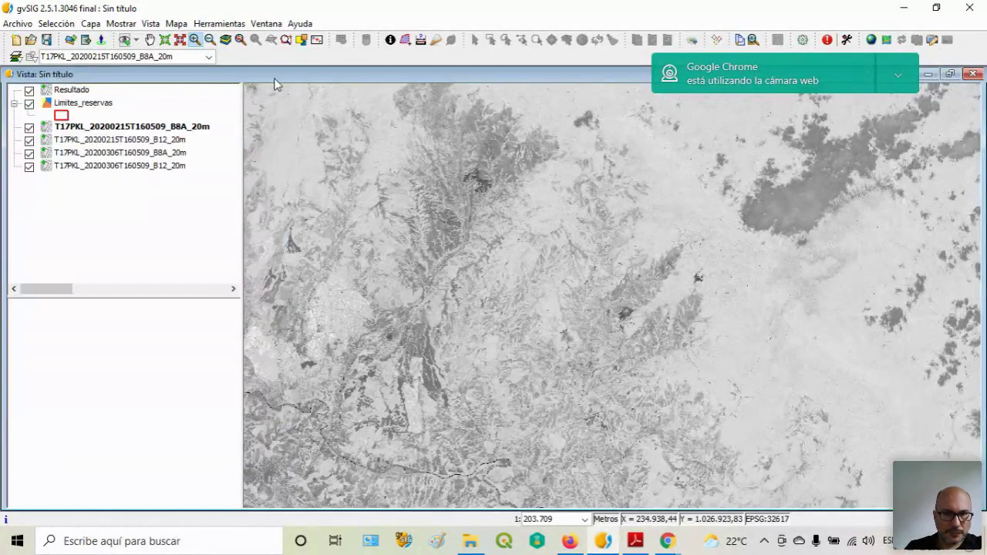
- Remove the Resultado layer from the view, choosing to remember the answer and not be asked again
left_click(69, 90)
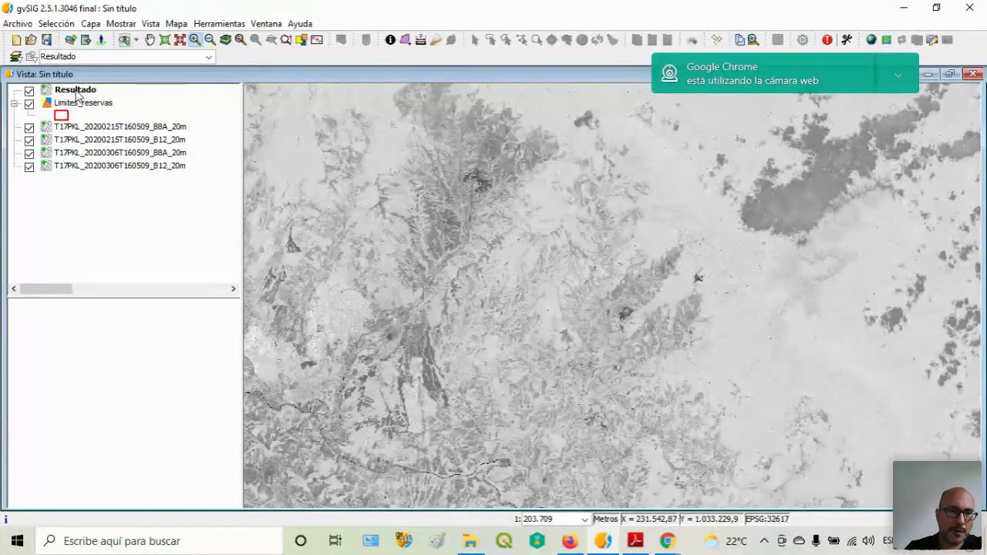
right_click(77, 93)
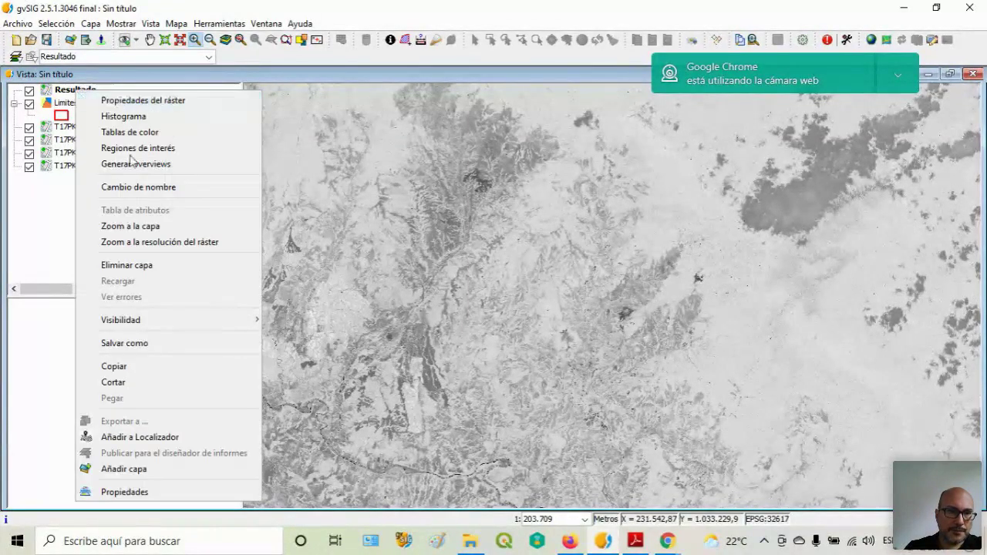
left_click(131, 265)
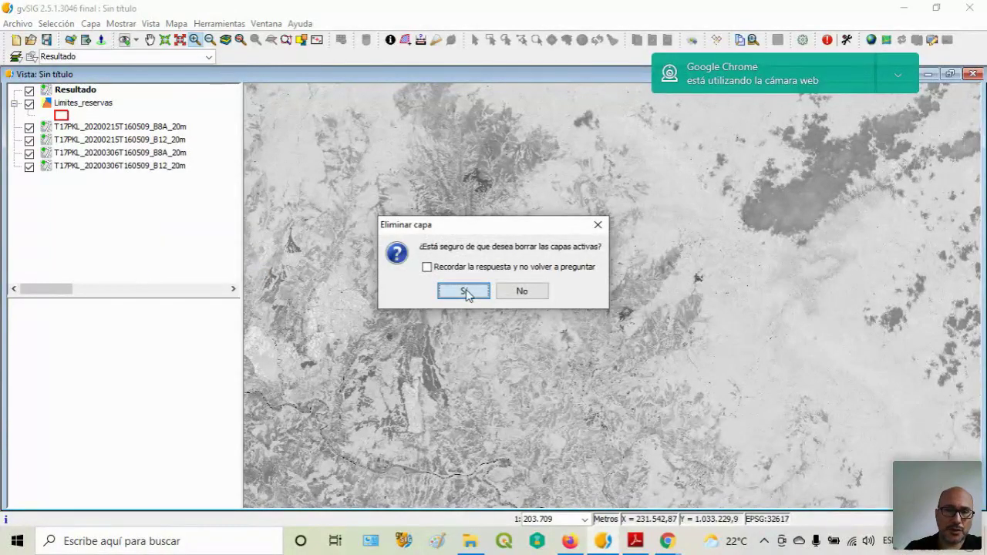
left_click(443, 267)
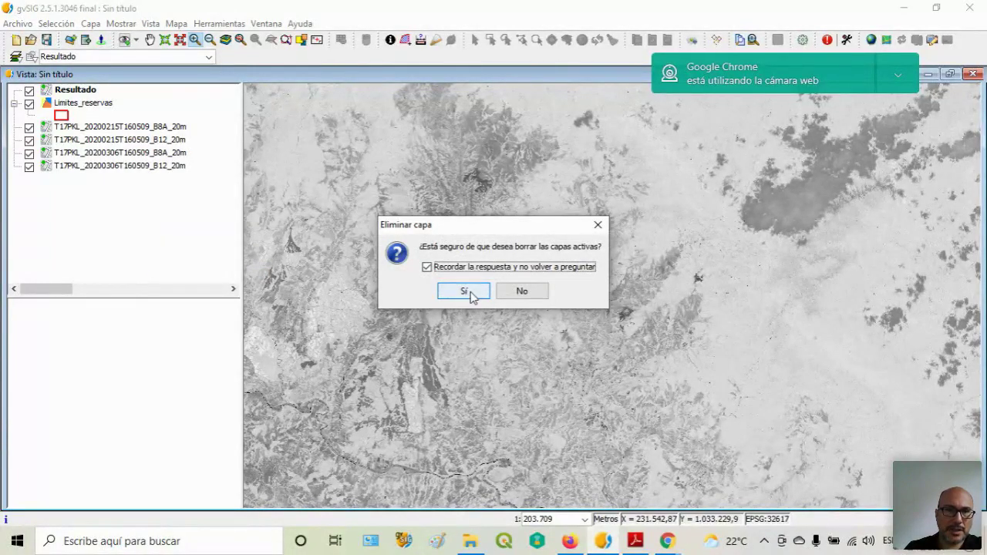
left_click(471, 295)
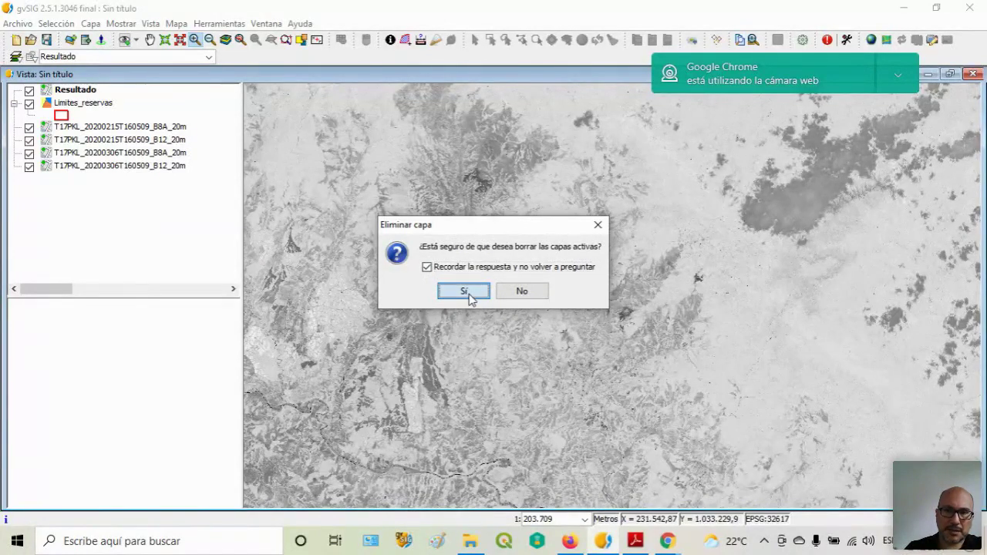
- Add NBR_15_02.tif from C:\salidas8 to the view as a normal, untiled layer
left_click(70, 41)
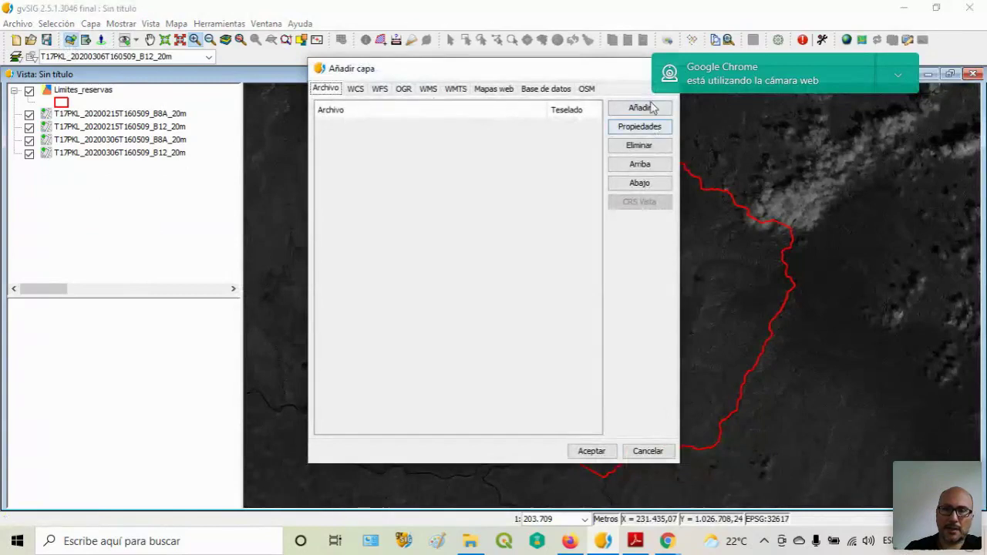
left_click(630, 113)
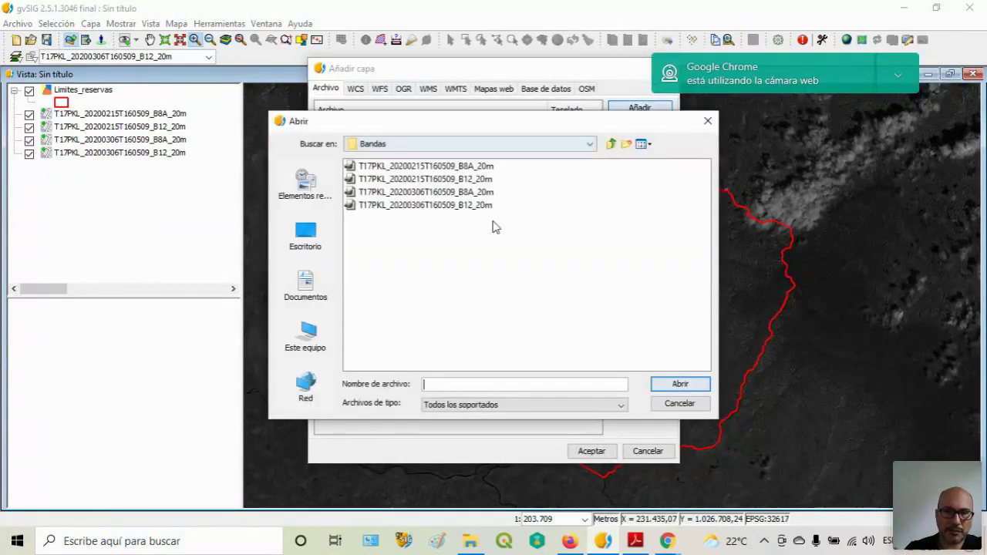
left_click(301, 343)
double_click(377, 258)
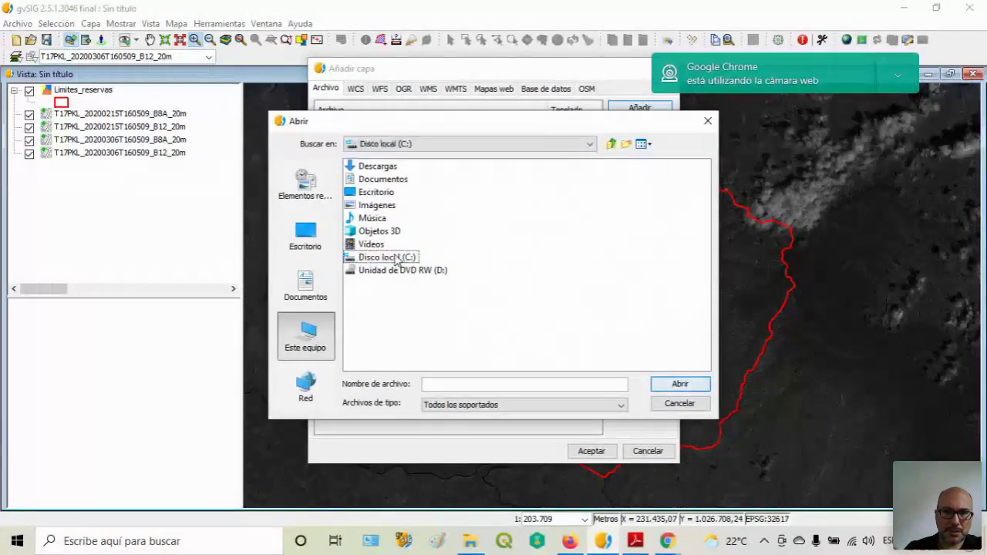
double_click(677, 166)
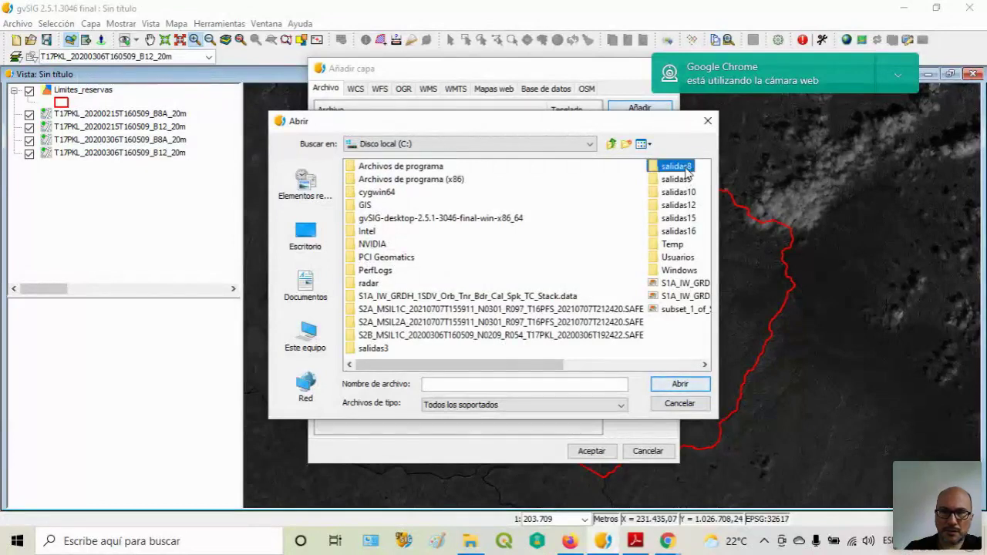
left_click(376, 166)
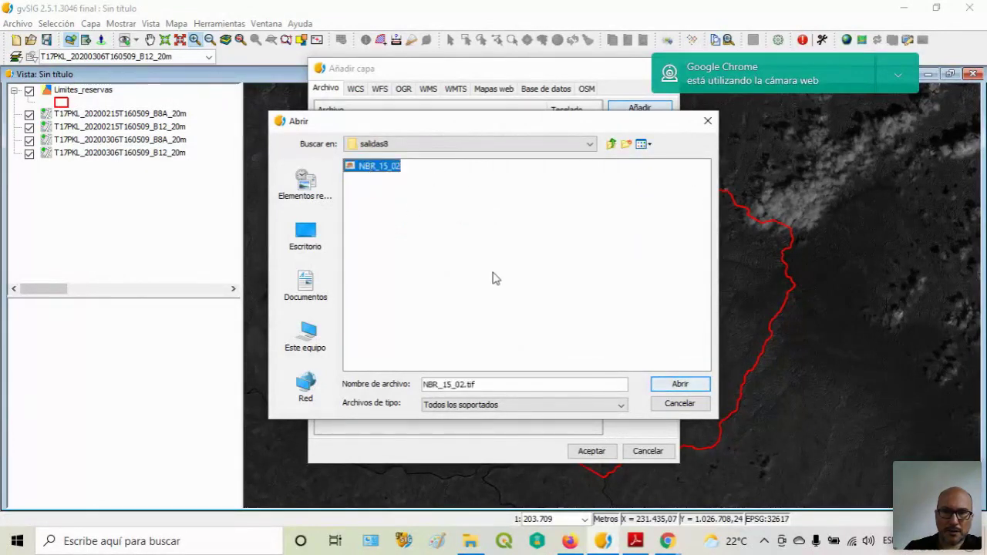
left_click(678, 385)
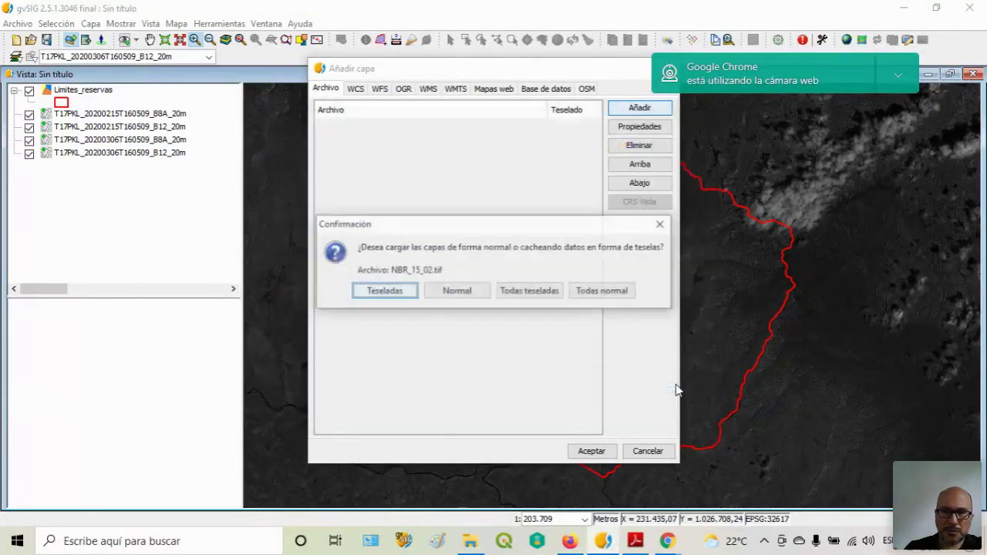
left_click(600, 292)
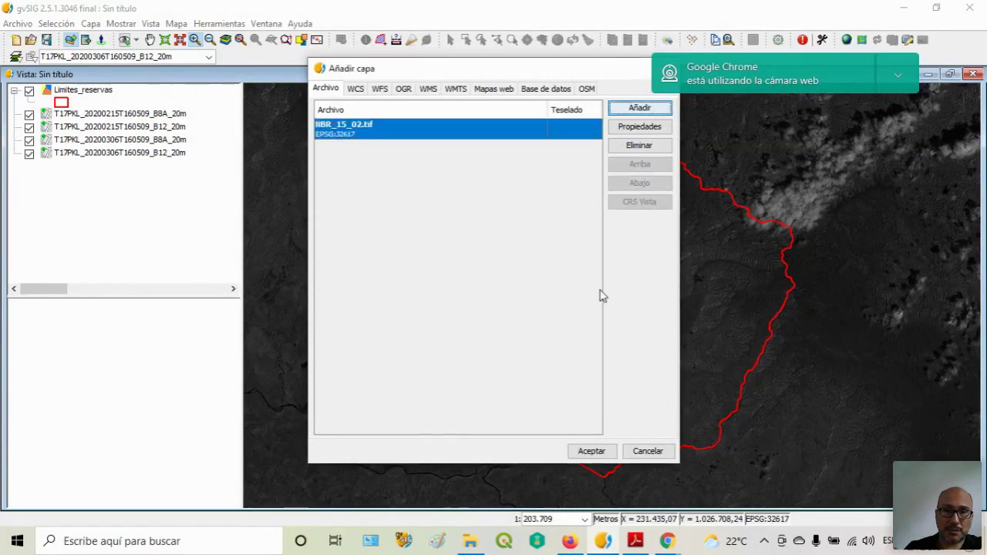
left_click(592, 451)
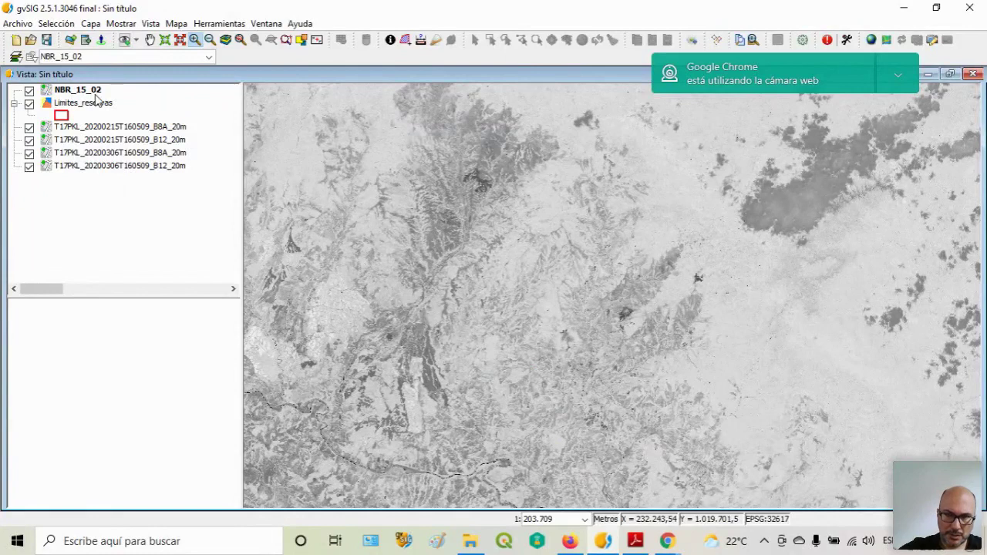
- Open the Calculadora de mapas tool from the toolbox and clear the formula left from the previous calculation
left_click(803, 40)
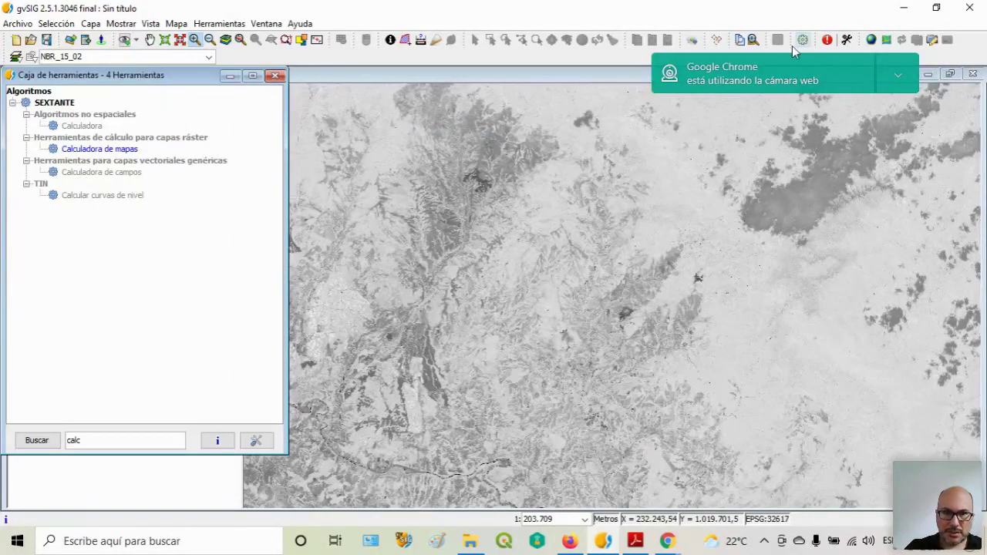
double_click(82, 151)
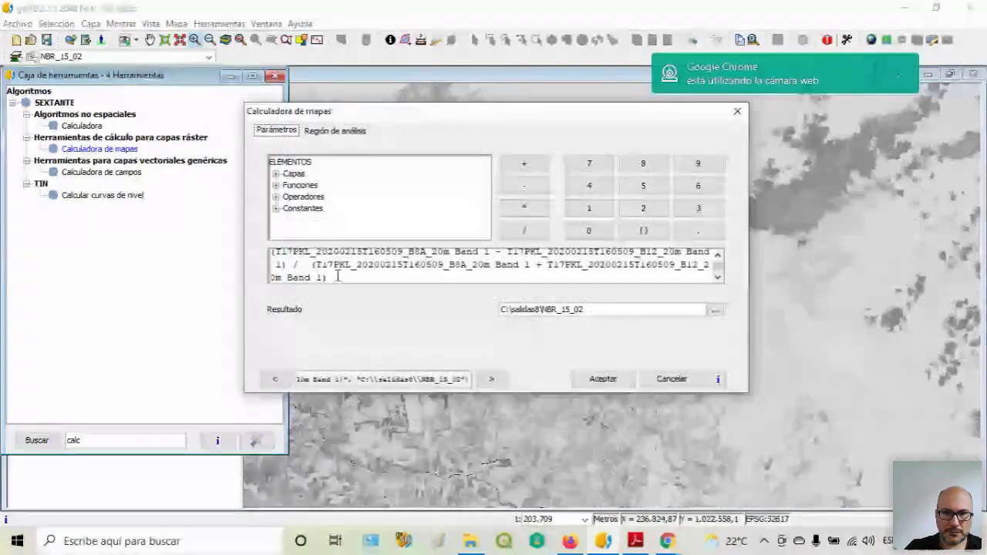
left_click_drag(327, 277, 259, 247)
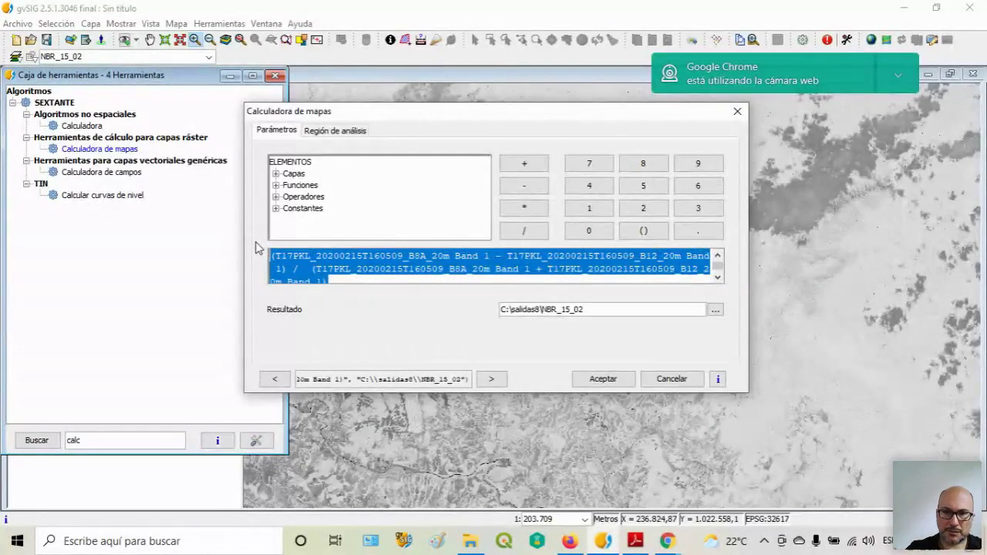
key("Delete")
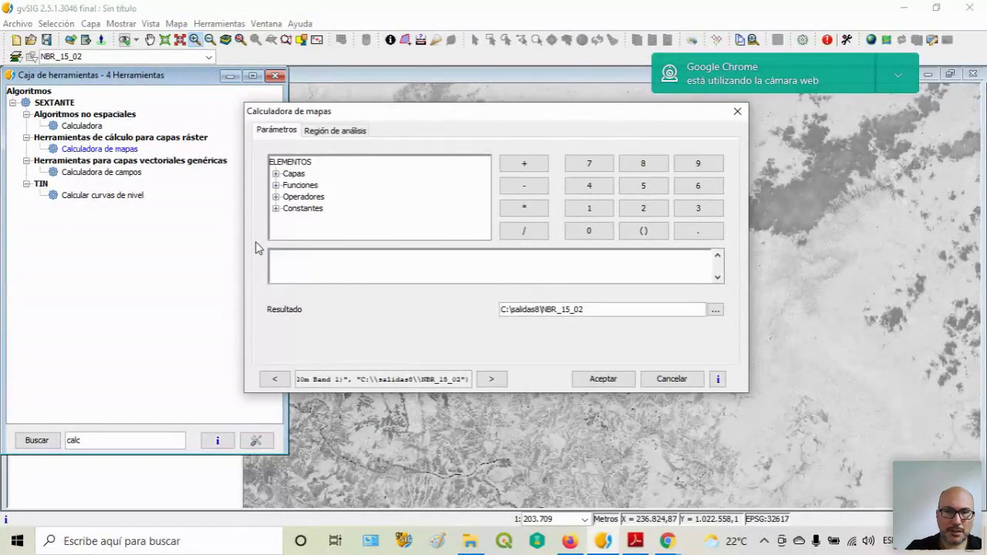
- Enter the NBR numerator as the bracketed difference of the 20200306 bands, B8A Band 1 minus B12 Band 1
left_click(276, 175)
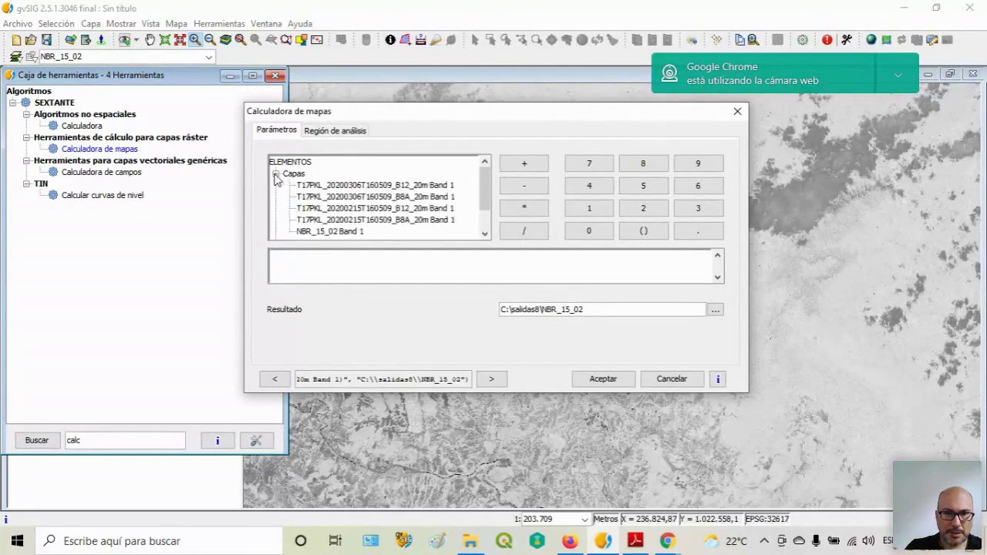
left_click(342, 199)
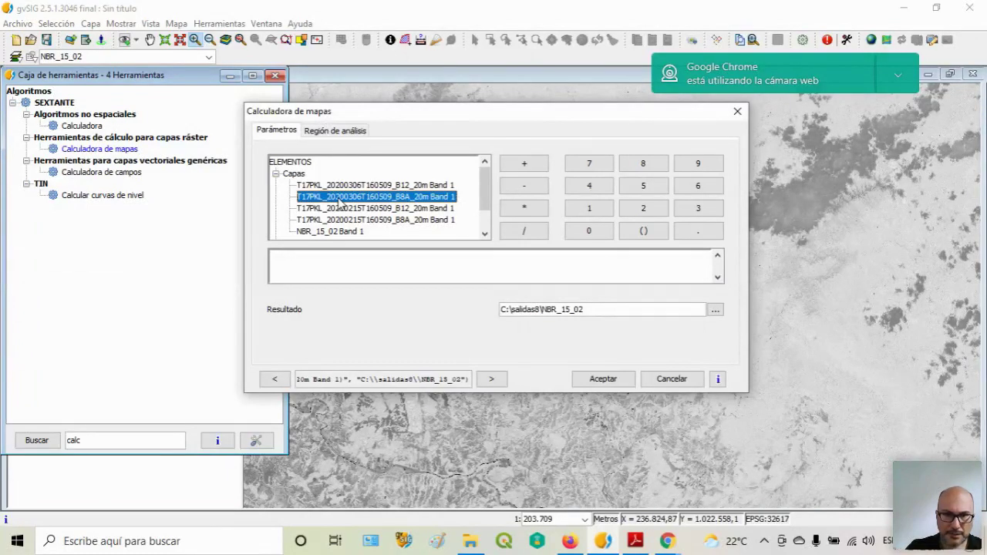
left_click(643, 231)
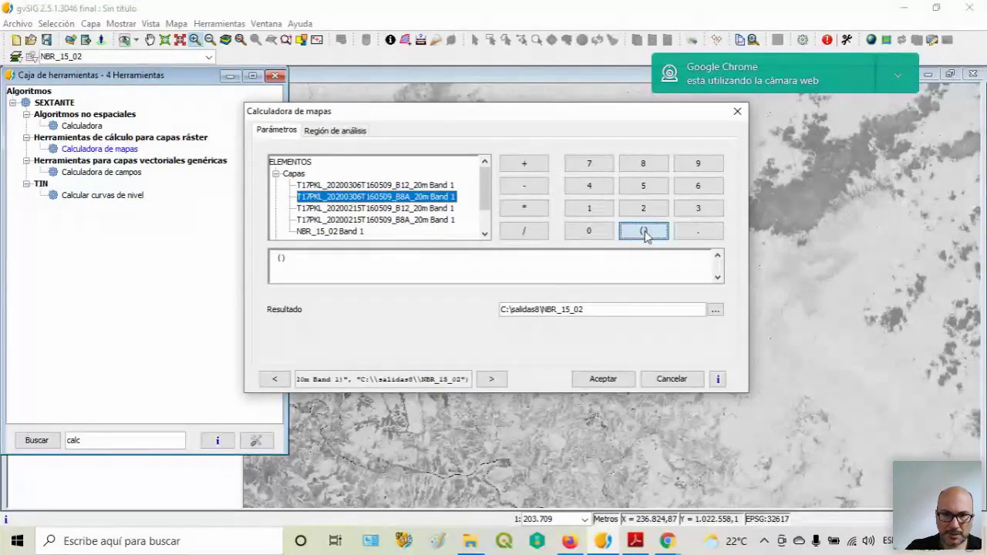
left_click(282, 259)
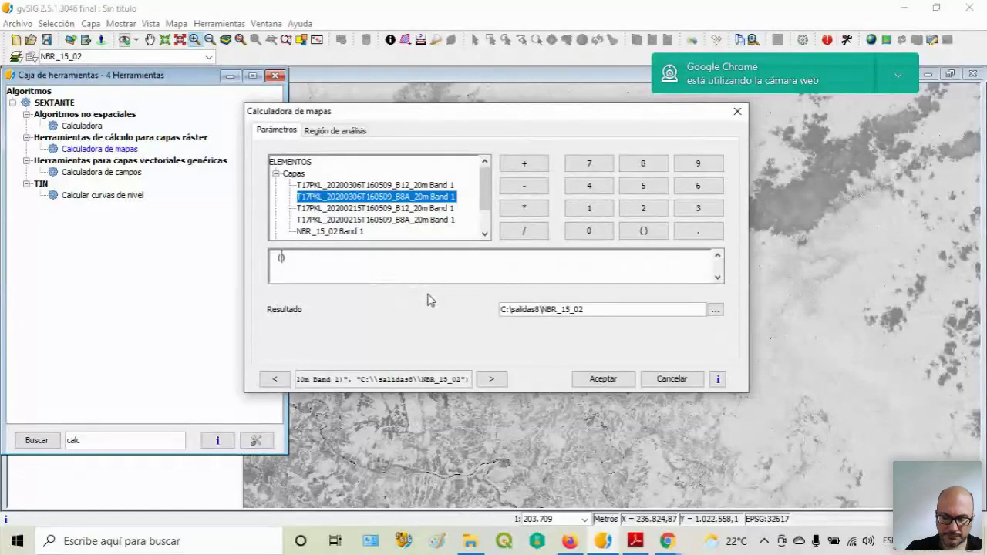
double_click(394, 202)
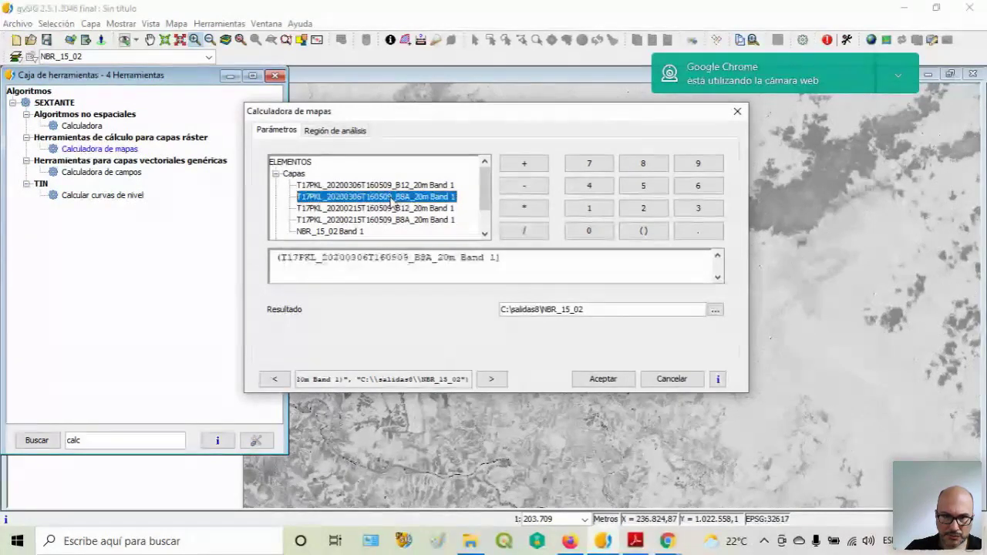
left_click(524, 187)
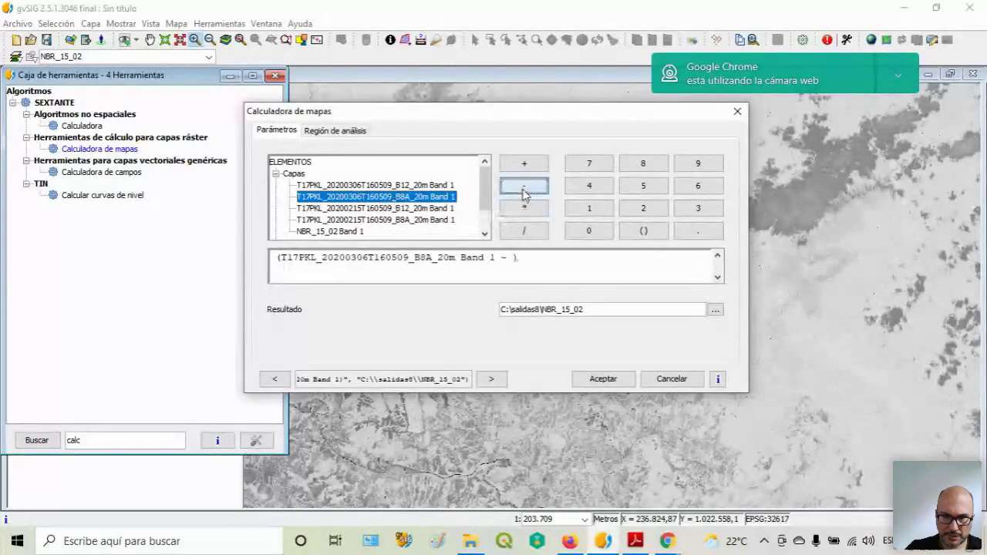
double_click(368, 186)
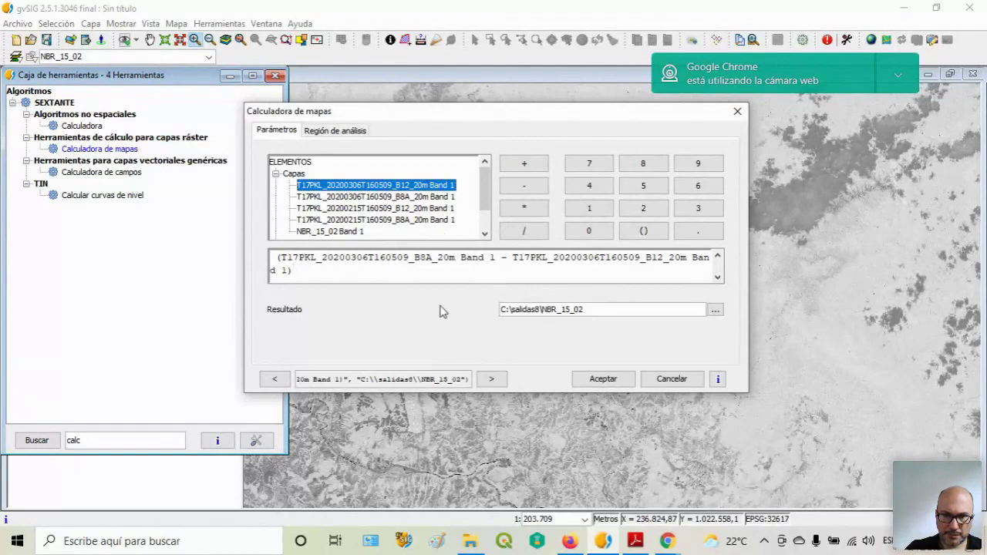
- Divide the numerator by the bracketed sum of 20200306 B8A Band 1 and B12 Band 1
left_click(523, 208)
left_click(526, 231)
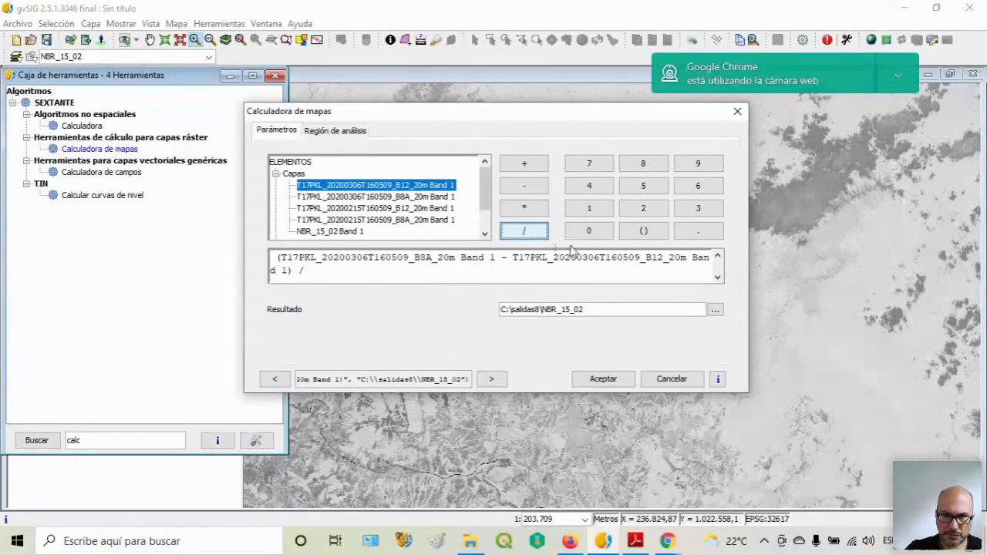
left_click(645, 233)
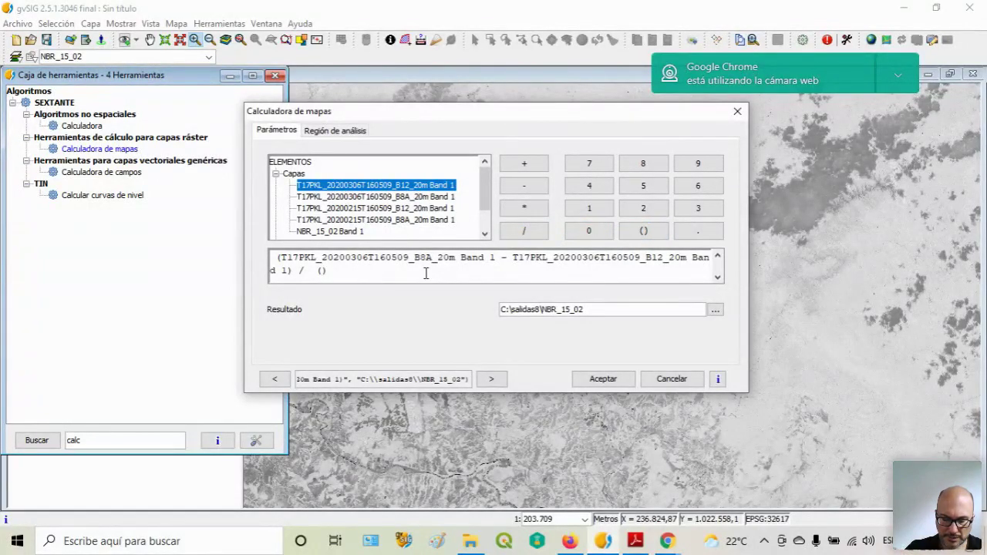
left_click(398, 198)
double_click(399, 198)
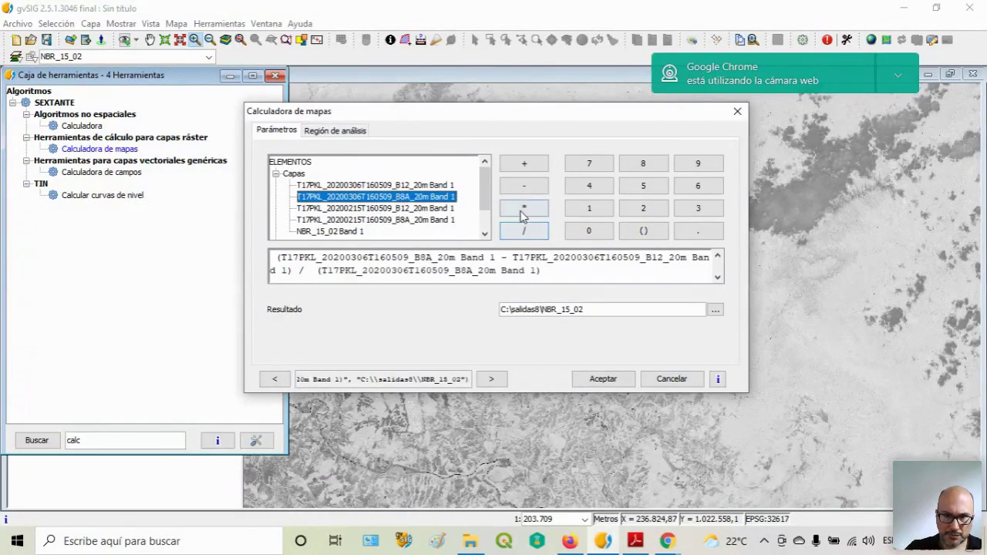
left_click(525, 165)
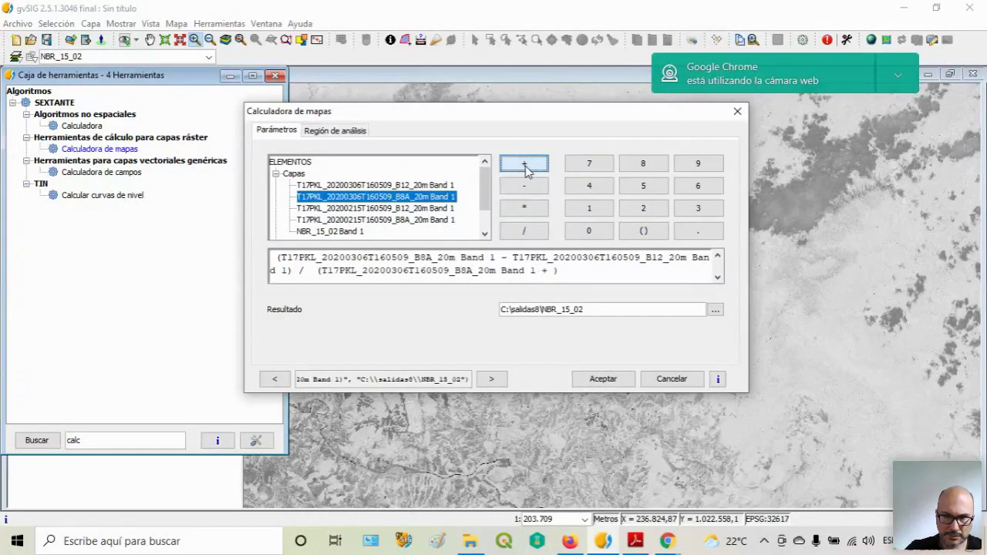
double_click(371, 186)
left_click(372, 277)
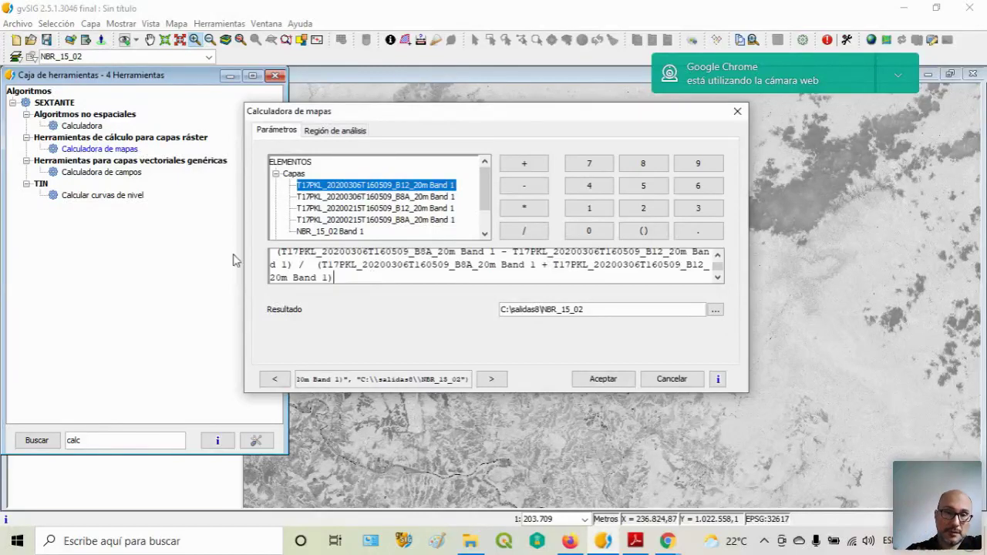
- Delete the extra spaces before the first bracket and after the division sign in the formula
scroll(308, 269, "up", 1)
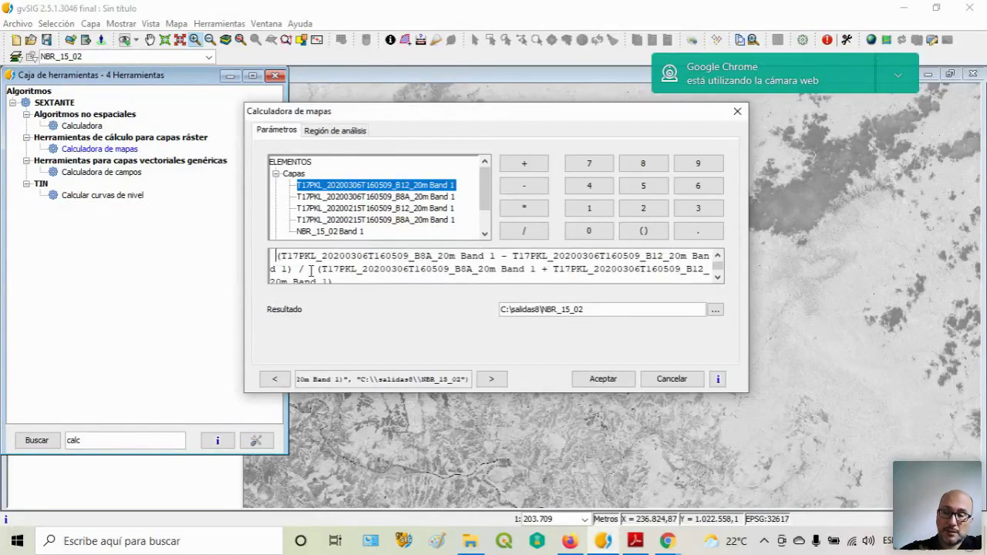
key("BackSpace")
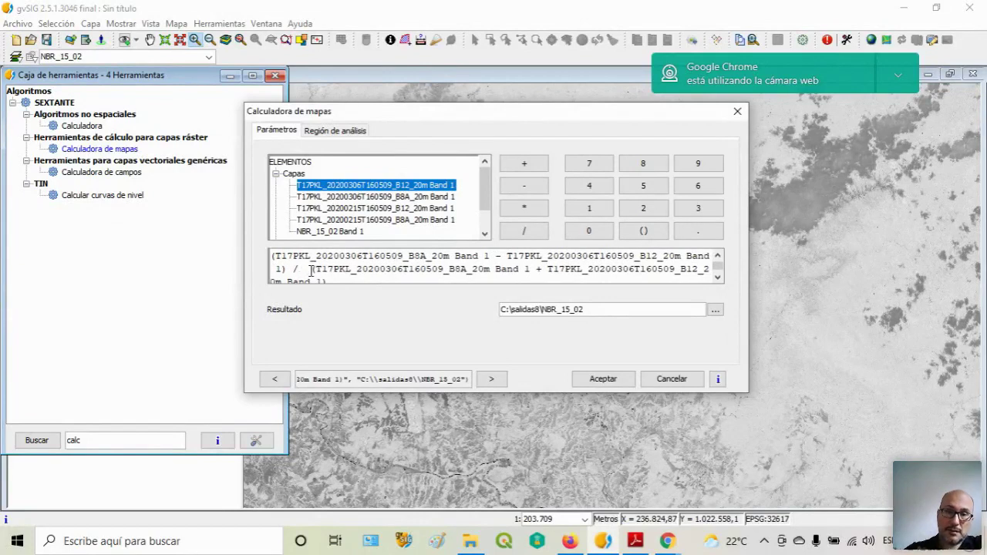
left_click(717, 276)
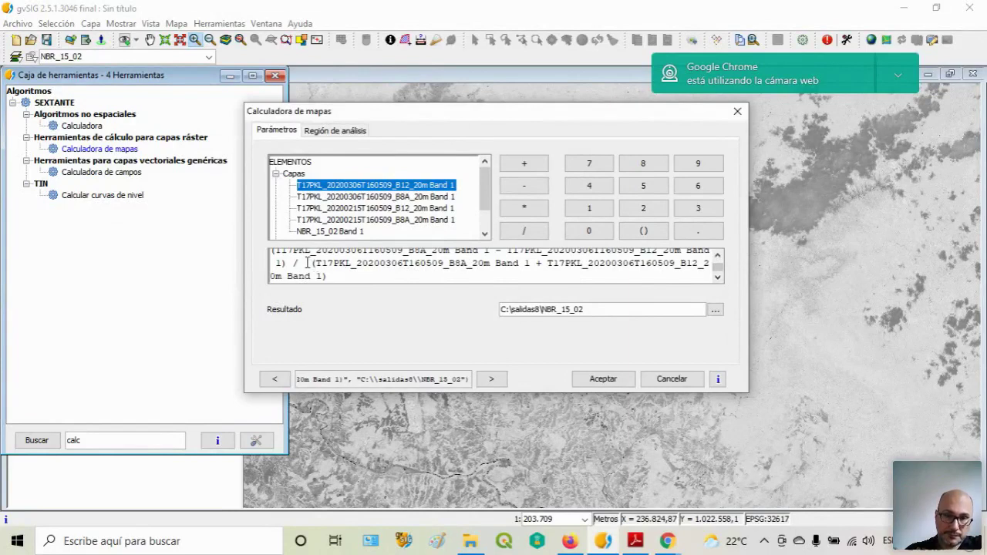
key("BackSpace")
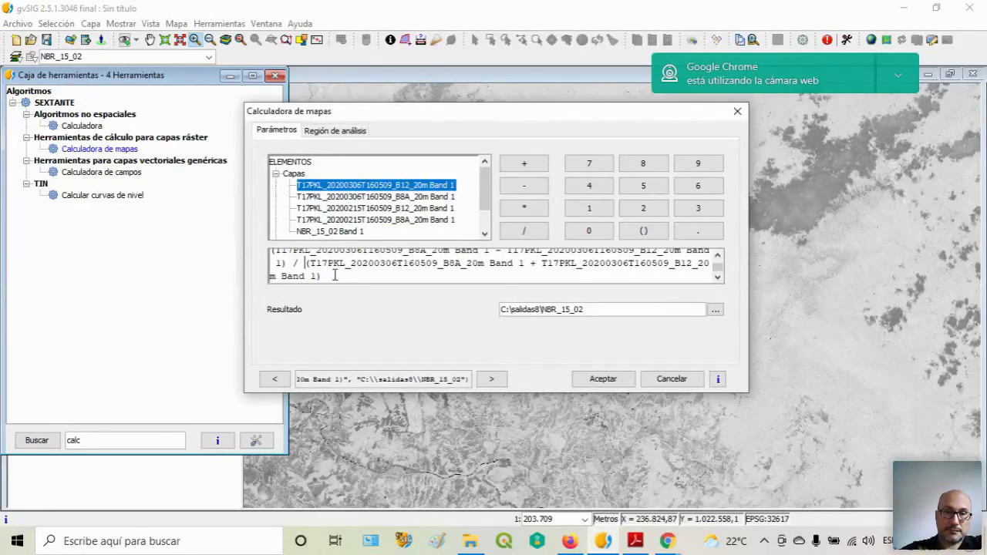
- Review the complete 20200306 NBR formula line by line, checking its brackets, bands and operators
key("Left")
key("Left")
key("Right")
key("Right")
key("Down")
key("Right")
key("Right")
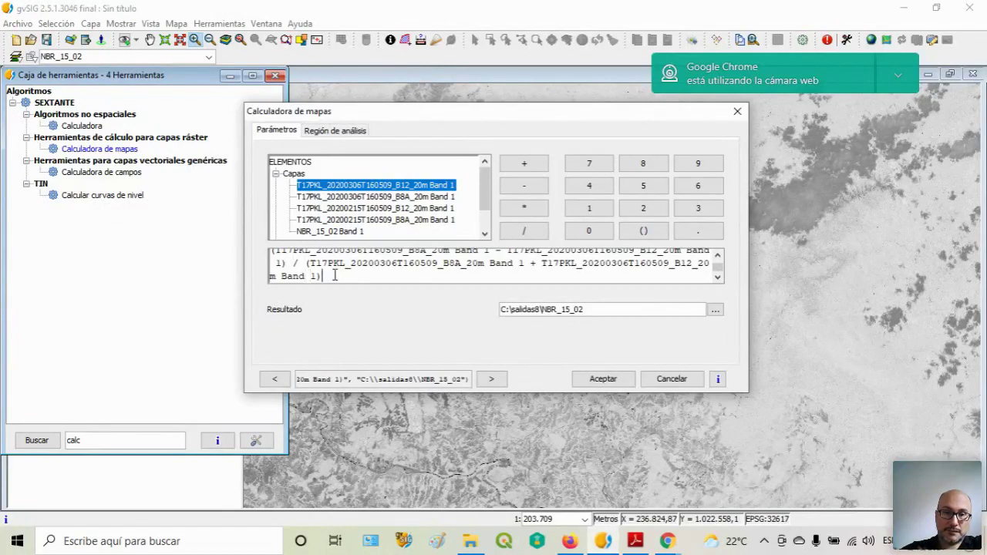
key("Up")
key("Up")
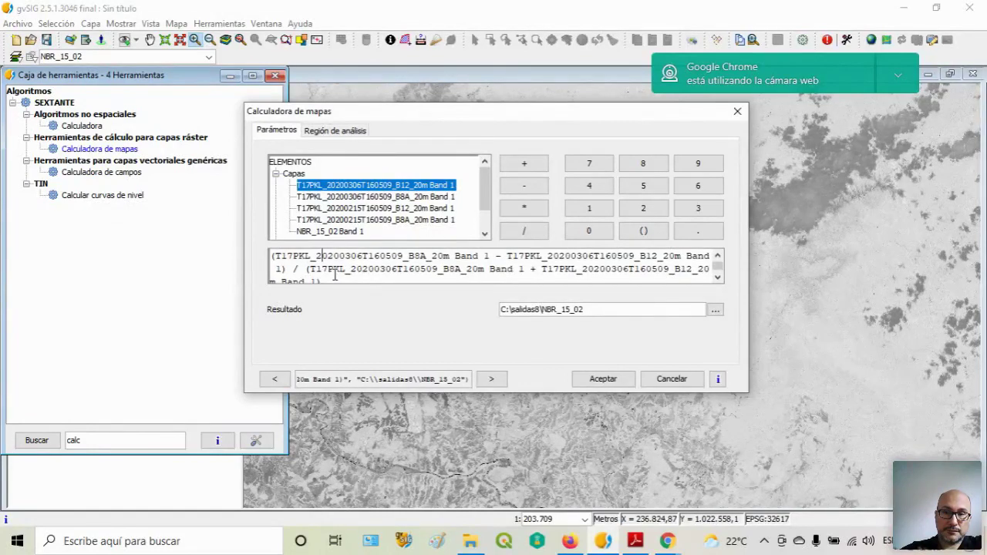
key("Down")
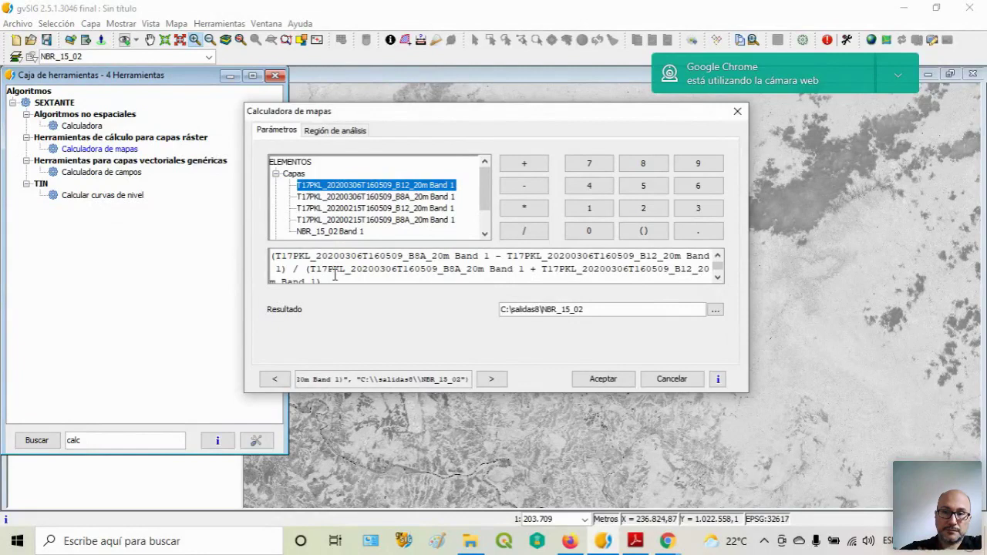
left_click(335, 275)
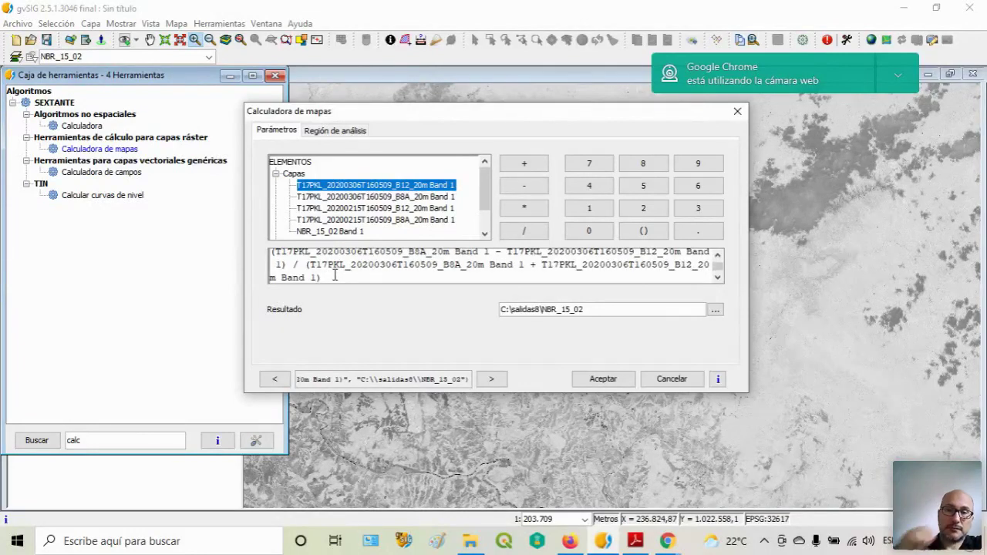
- Set the map calculation's output file to C:\salidas8\NBR_06_03 and run the calculation
left_click(566, 308)
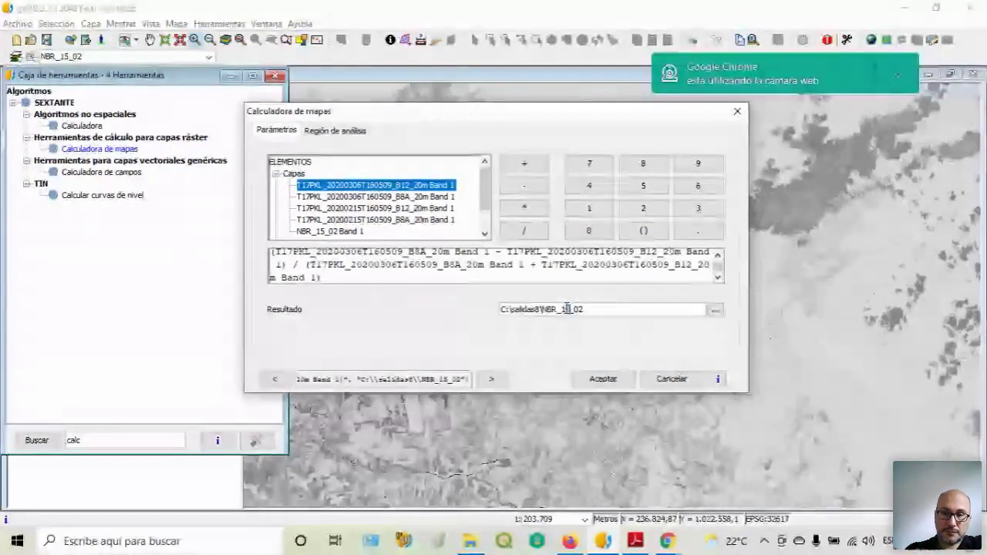
double_click(566, 309)
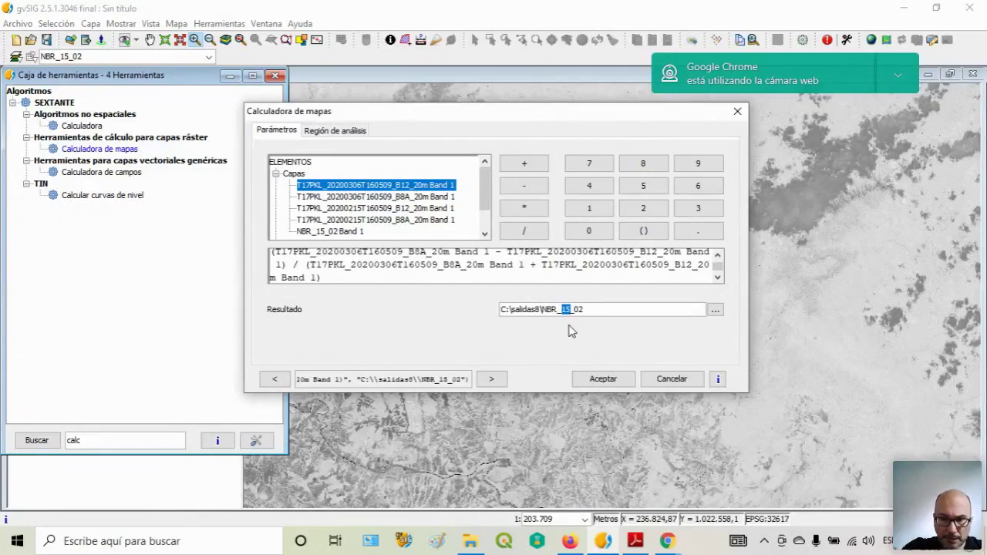
key("BackSpace")
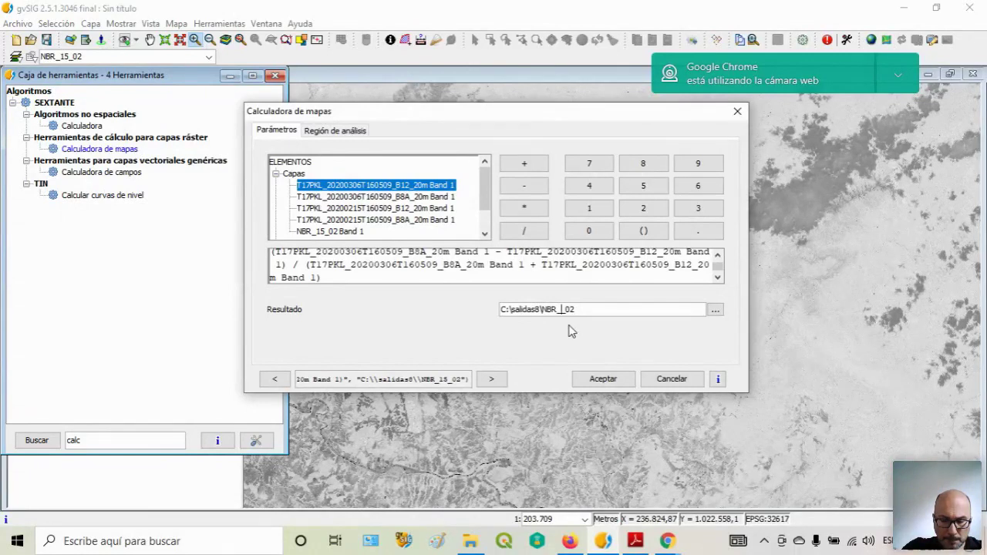
type("06")
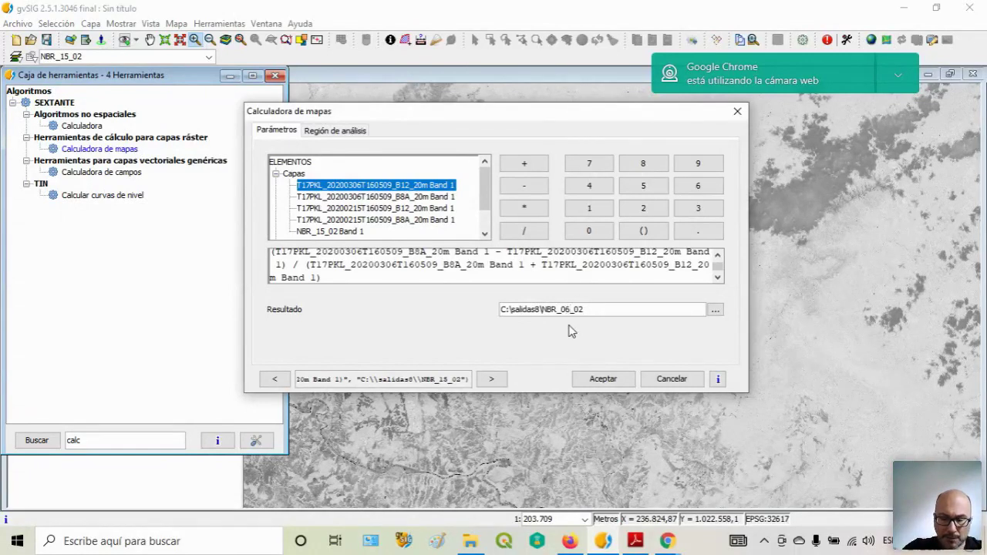
key("End")
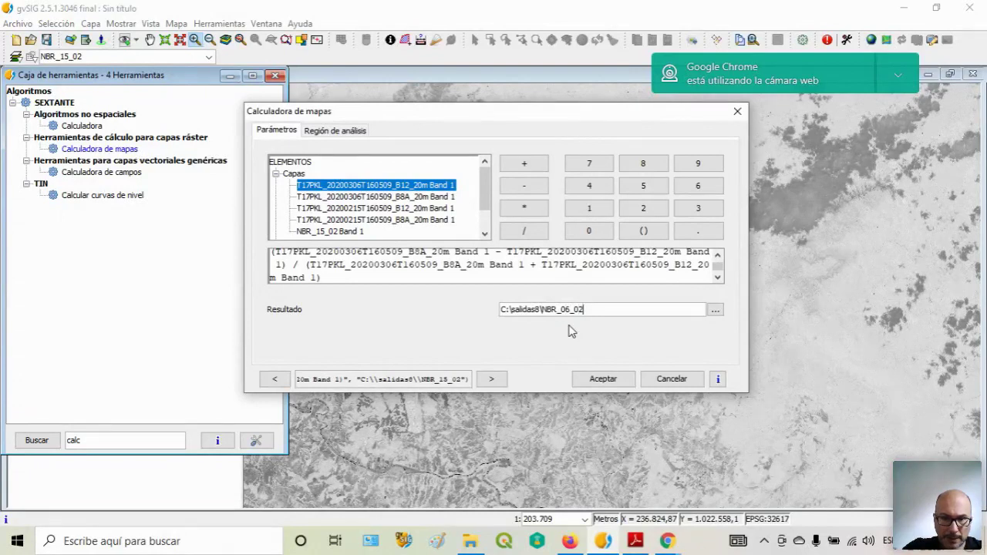
key("BackSpace")
type("3")
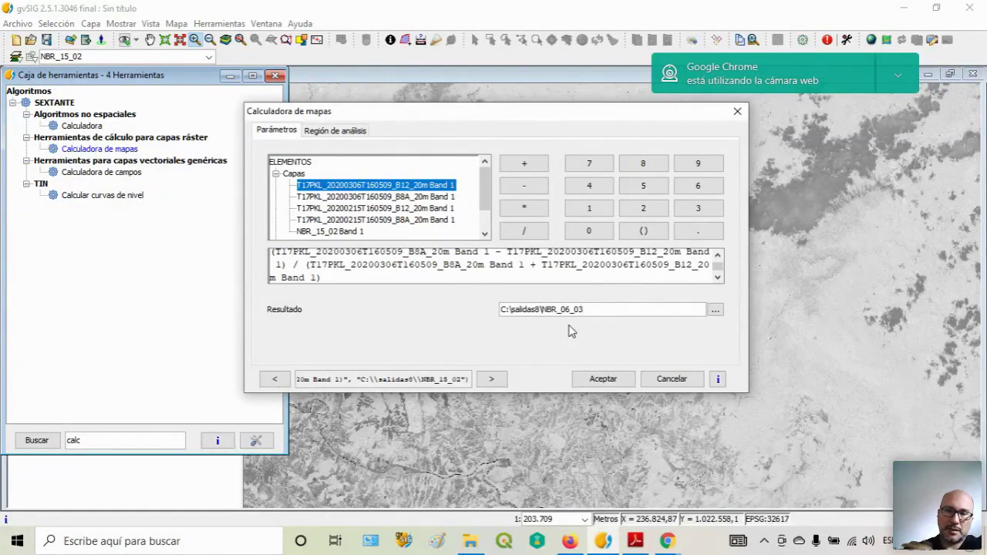
left_click(603, 379)
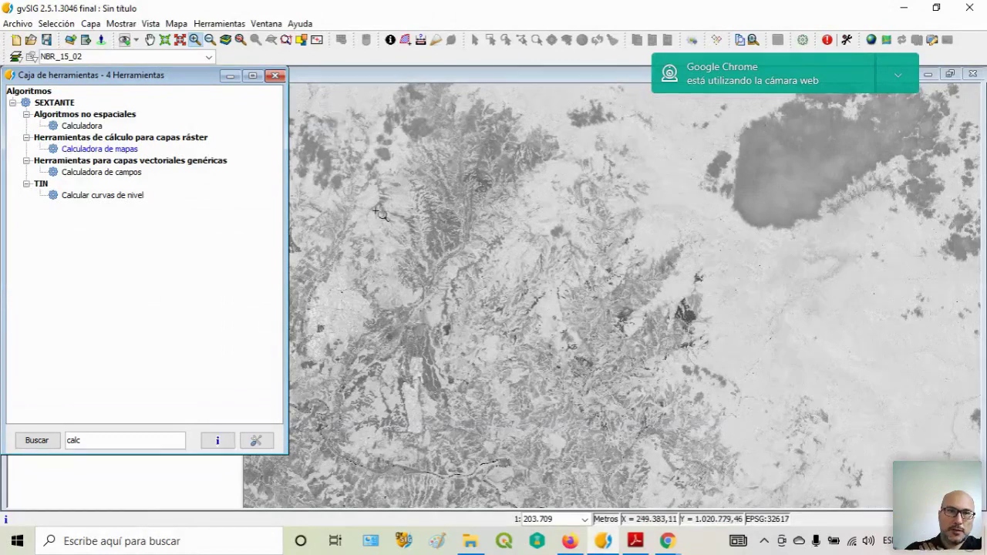
- Close the toolbox and remove the Resultado layer from the view
left_click(275, 76)
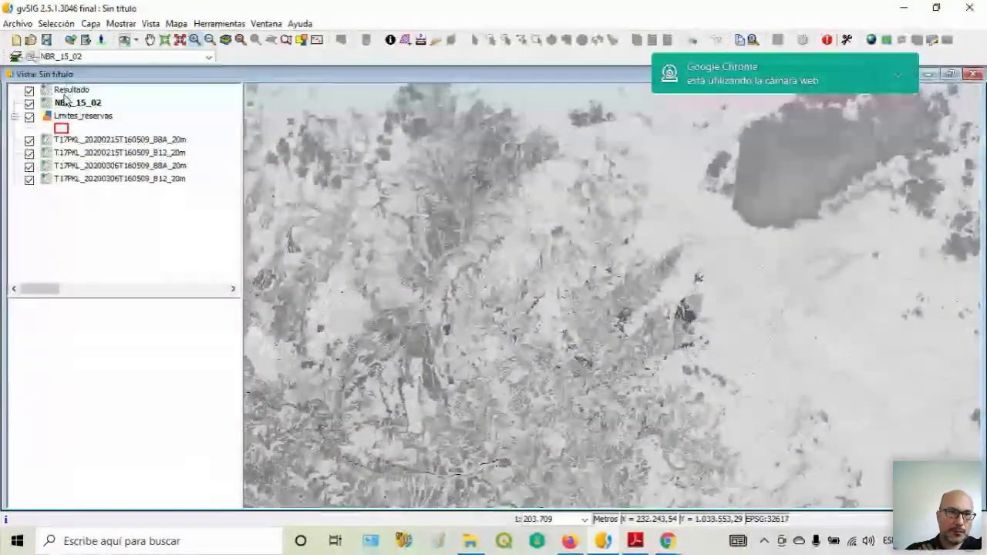
left_click(70, 90)
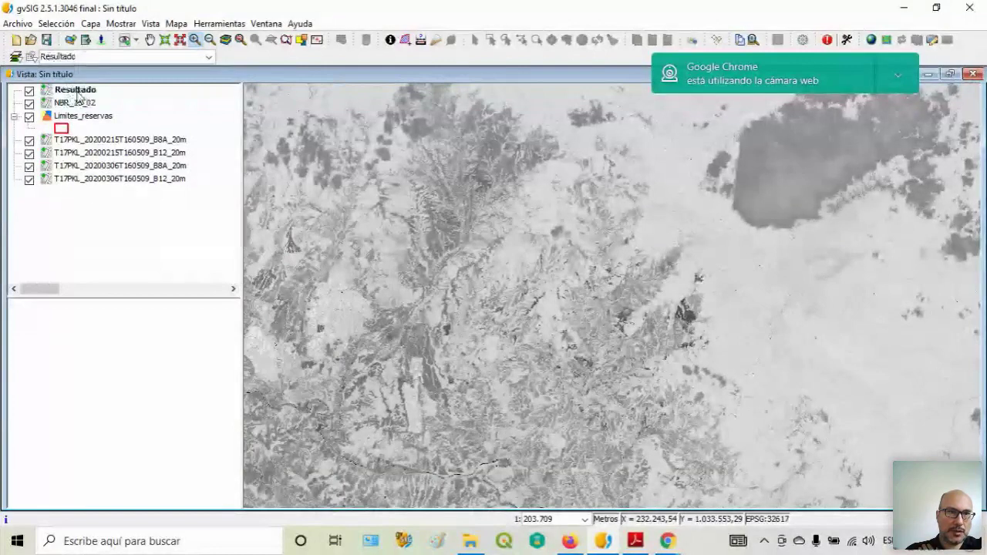
right_click(88, 92)
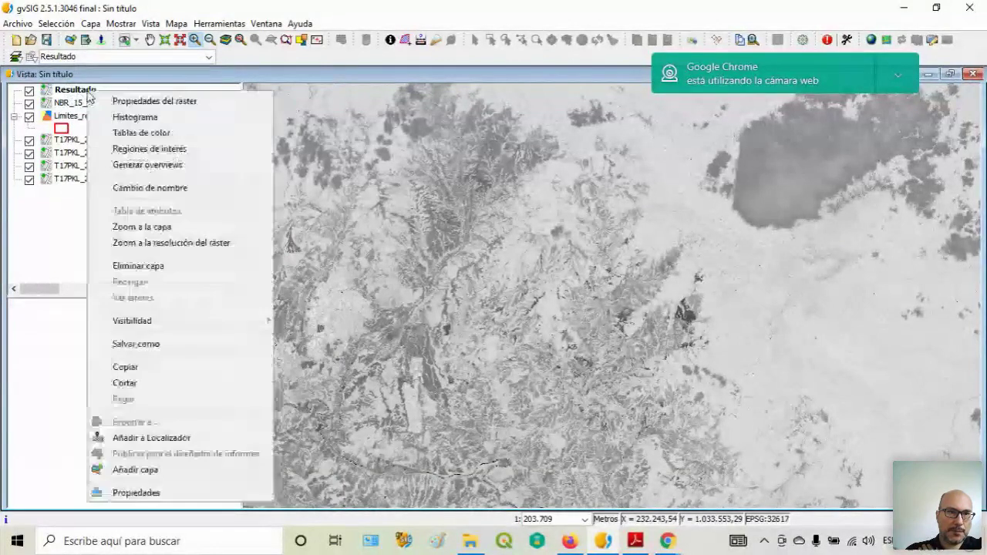
left_click(168, 265)
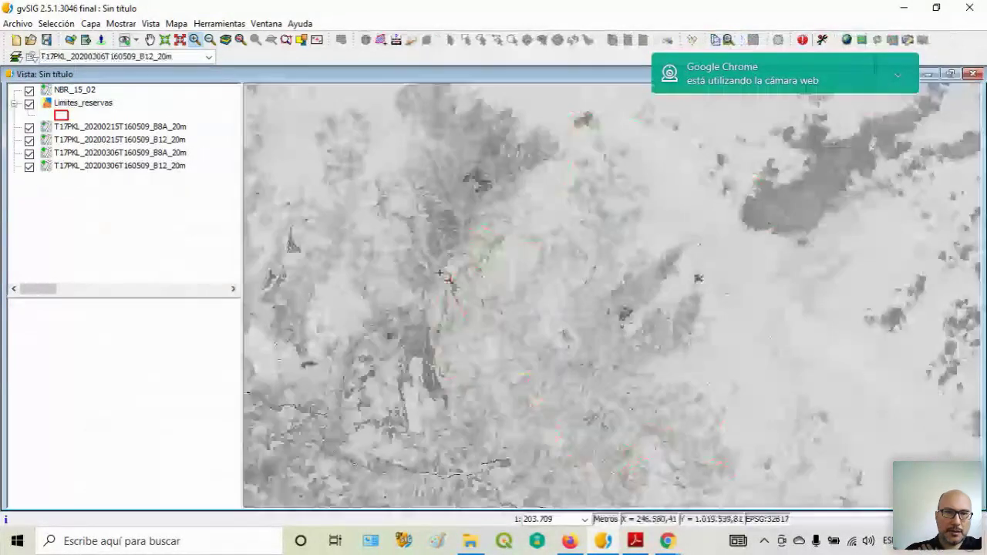
- Add NBR_06_03.tif from the salidas8 folder to the view, loading all layers as normal instead of tiled
left_click(71, 40)
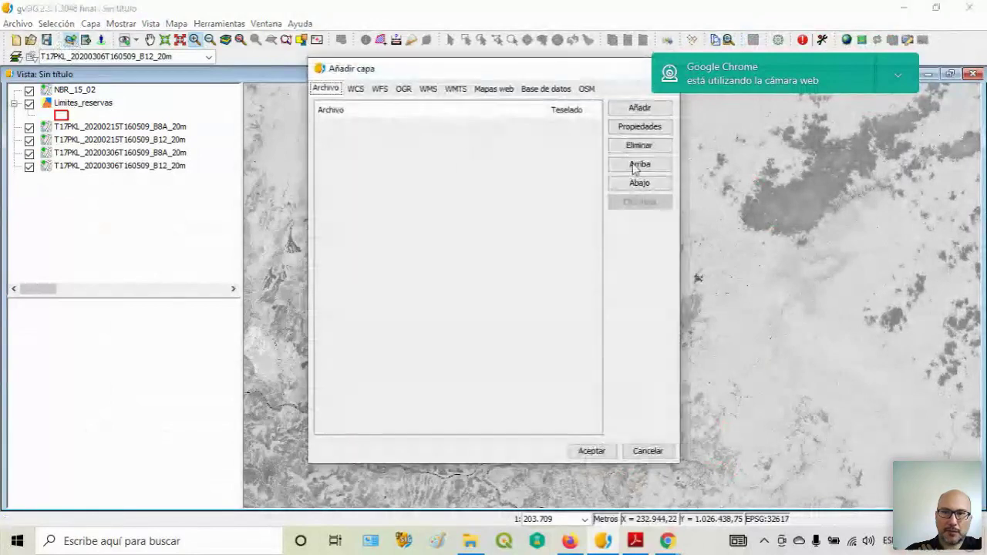
left_click(639, 108)
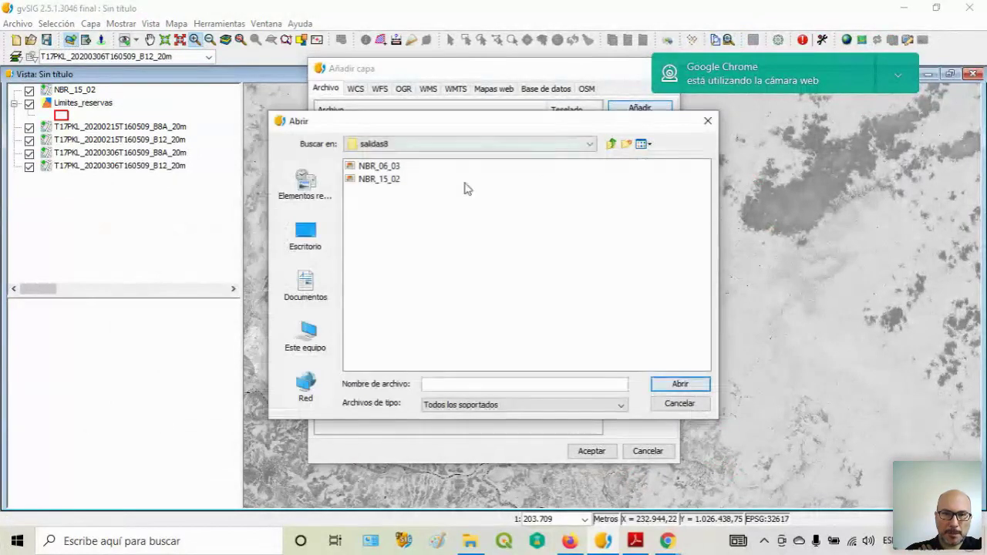
left_click(378, 166)
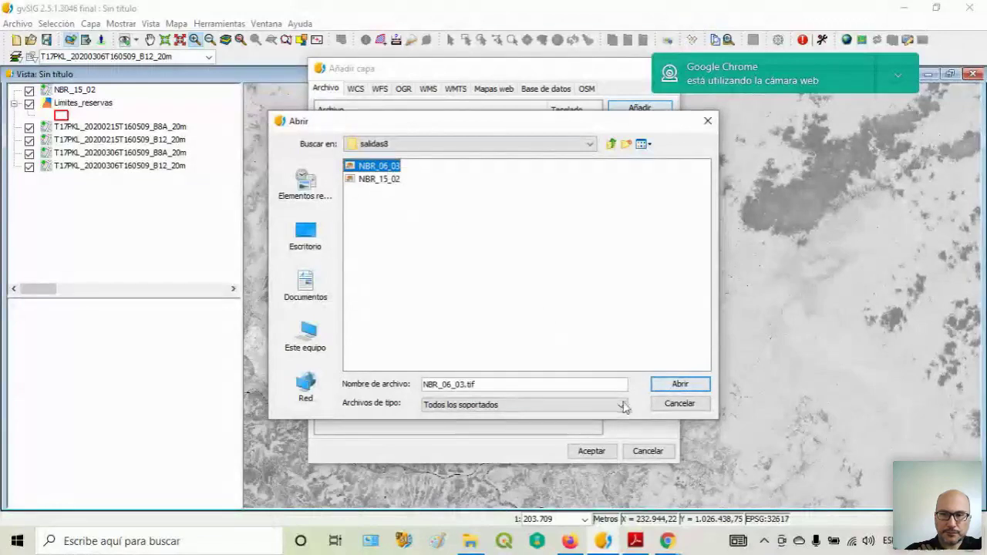
left_click(686, 386)
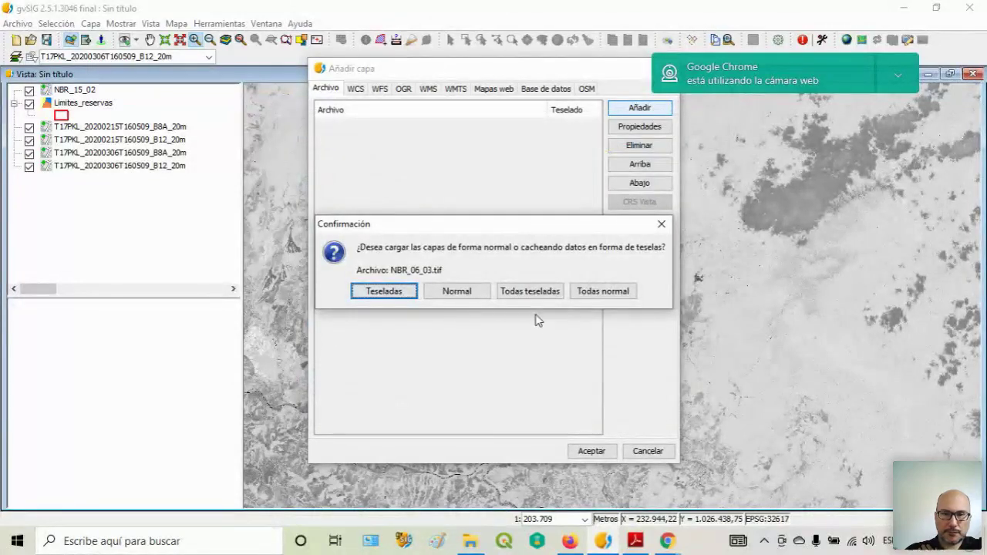
left_click(621, 293)
left_click(591, 452)
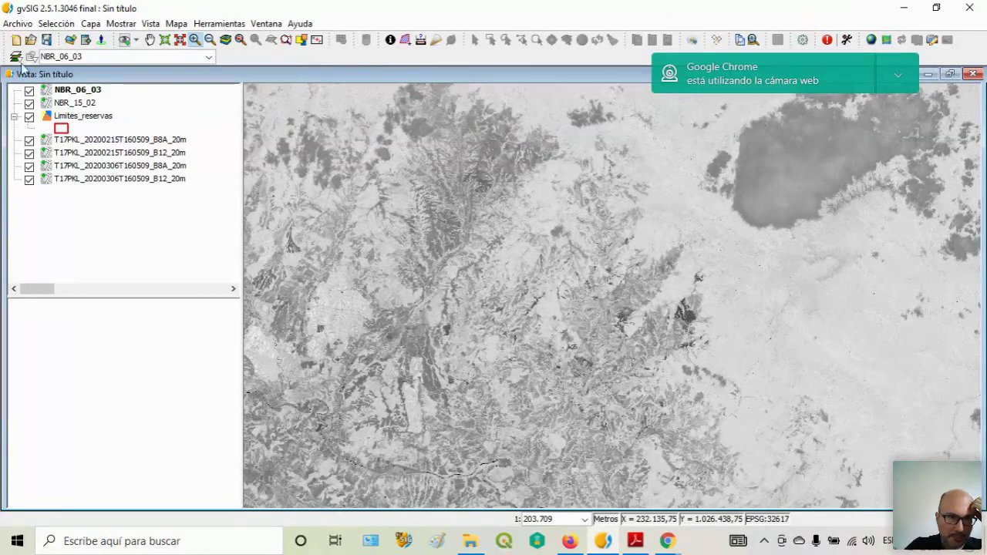
- Make NBR_15_02 the active layer and open its raster color tables
left_click(82, 105)
left_click(81, 92)
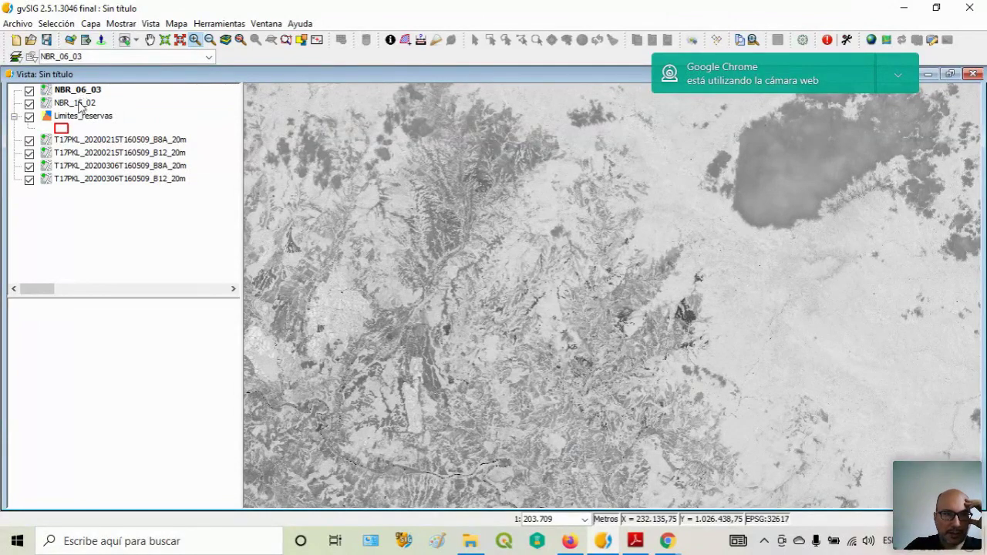
left_click(81, 103)
left_click(80, 91)
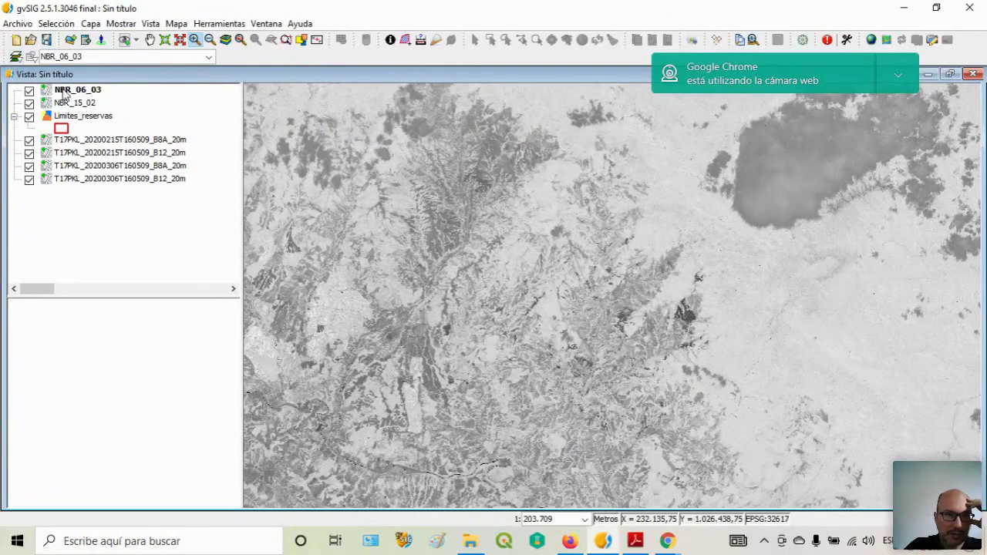
left_click(87, 106)
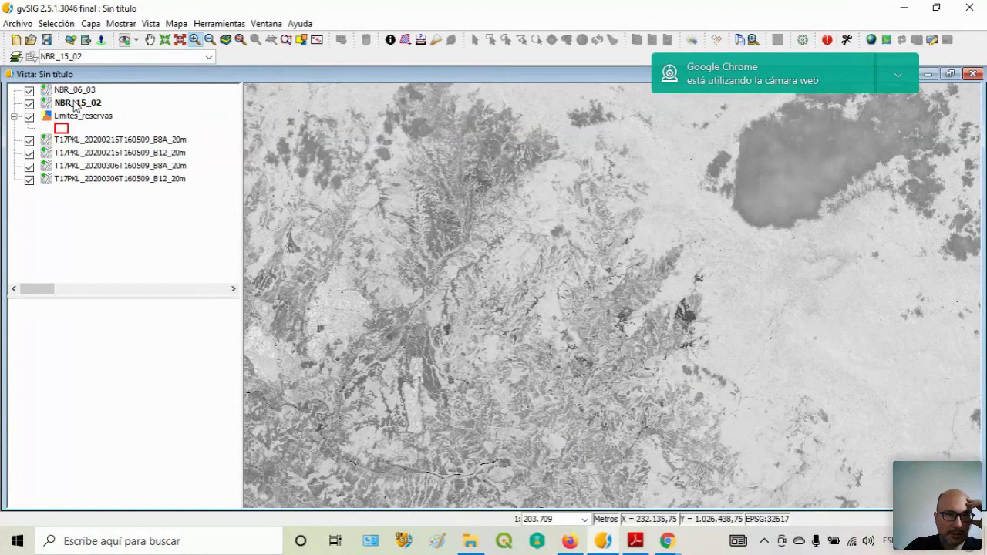
left_click(15, 58)
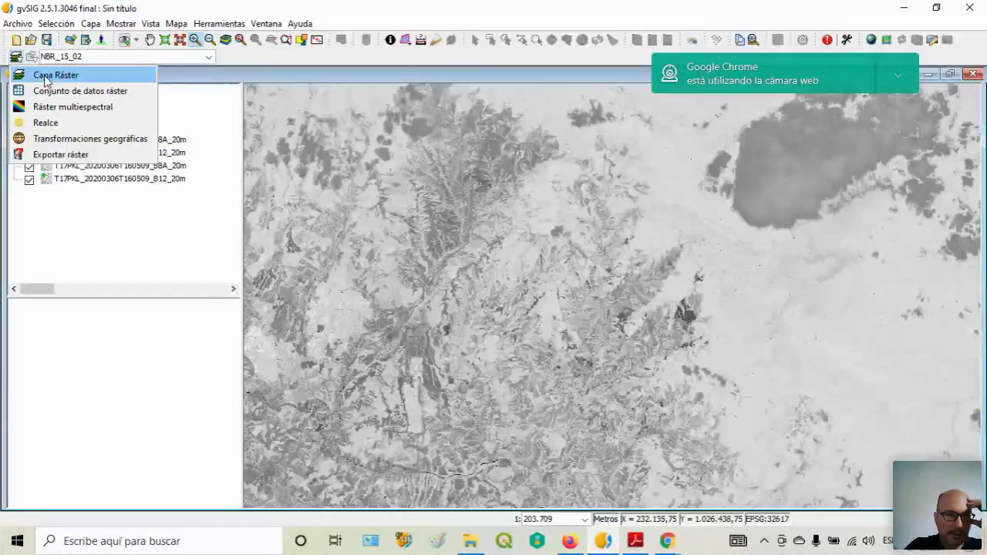
left_click(45, 77)
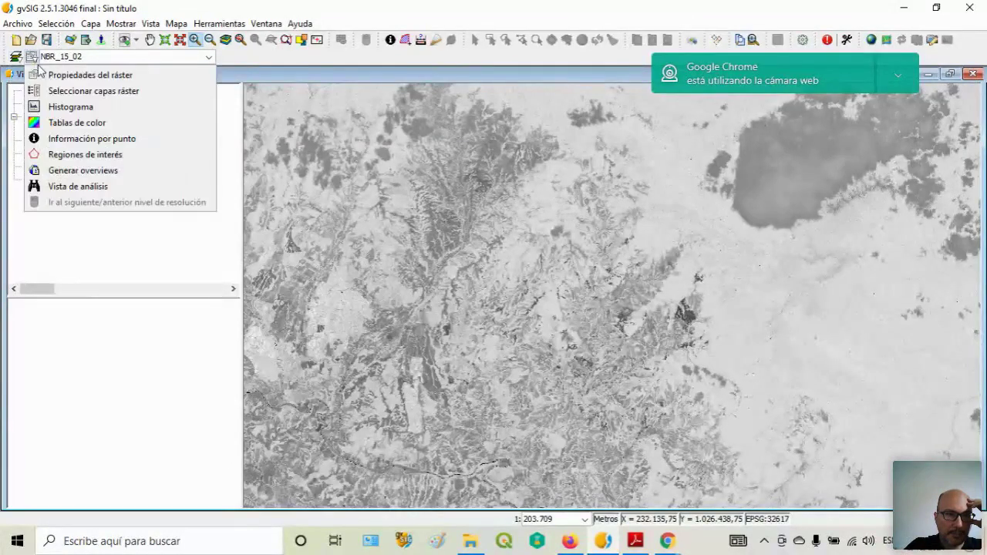
left_click(71, 123)
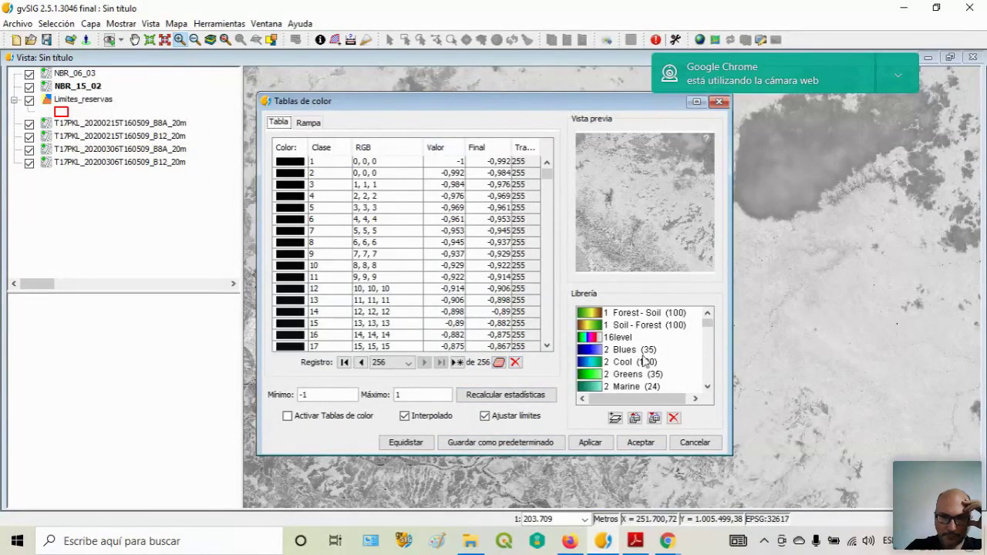
- Browse the color table library and choose the prism table for the NBR_15_02 layer
left_click_drag(709, 328, 699, 393)
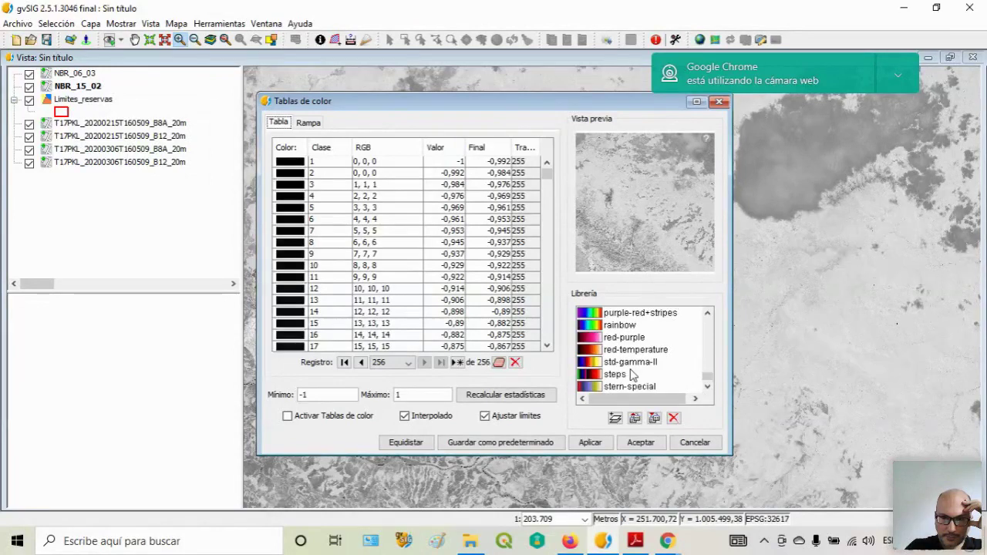
scroll(632, 374, "up", 1)
scroll(632, 374, "up", 2)
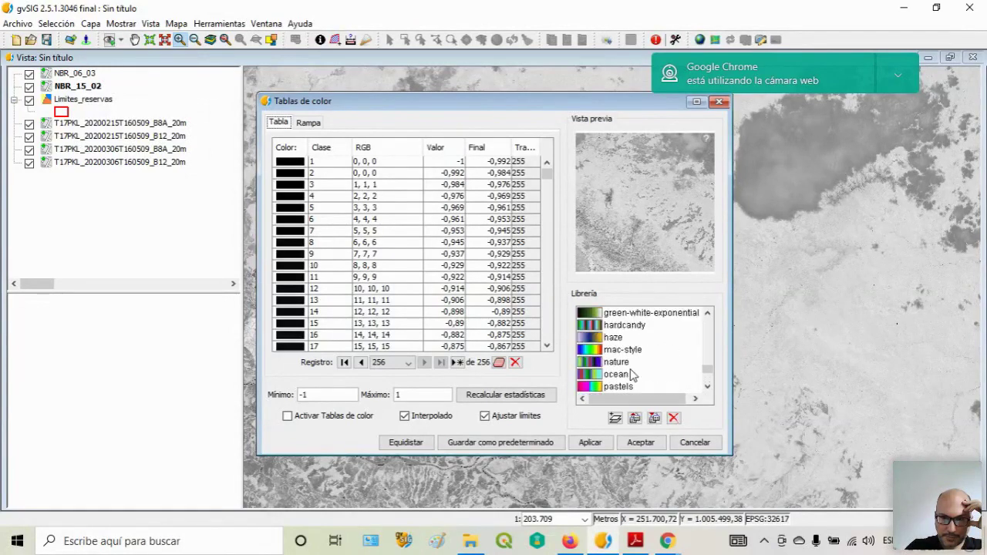
scroll(631, 373, "up", 3)
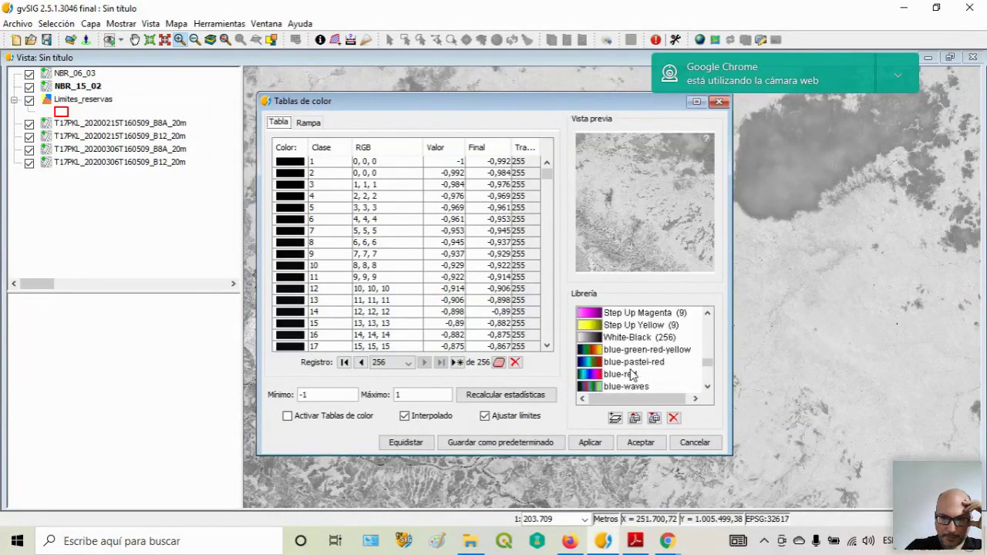
scroll(632, 374, "up", 1)
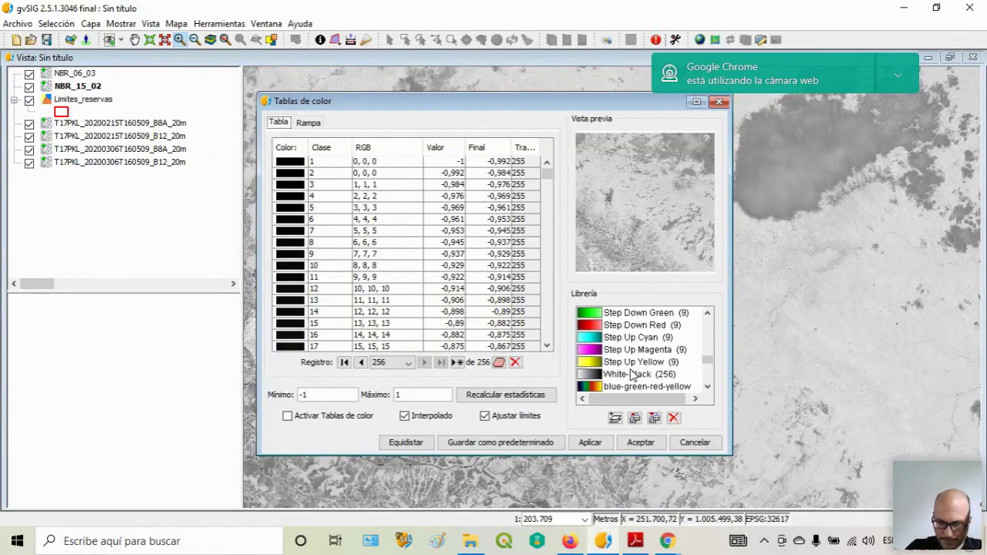
scroll(630, 373, "up", 1)
scroll(631, 374, "up", 2)
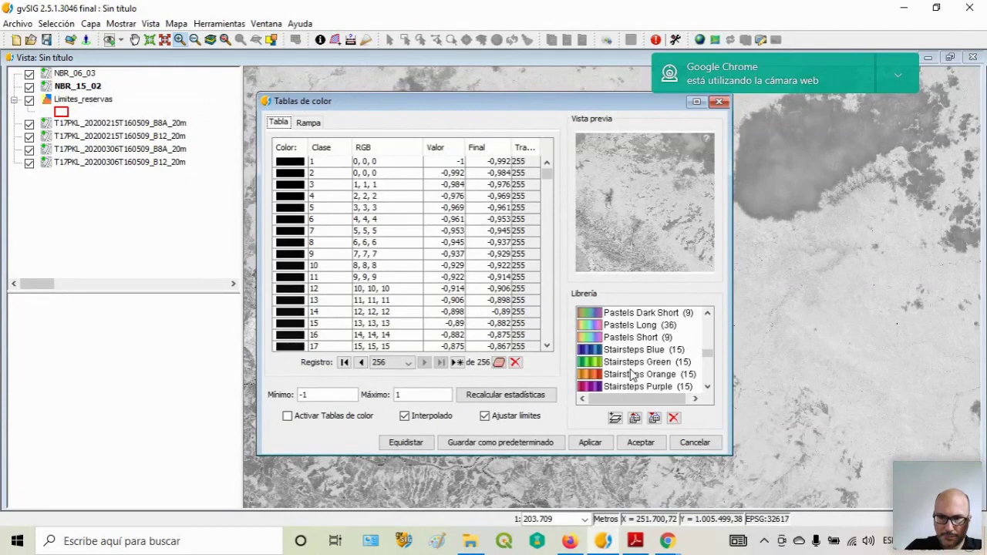
scroll(631, 374, "up", 1)
scroll(631, 373, "up", 2)
scroll(630, 374, "down", 8)
scroll(632, 374, "down", 1)
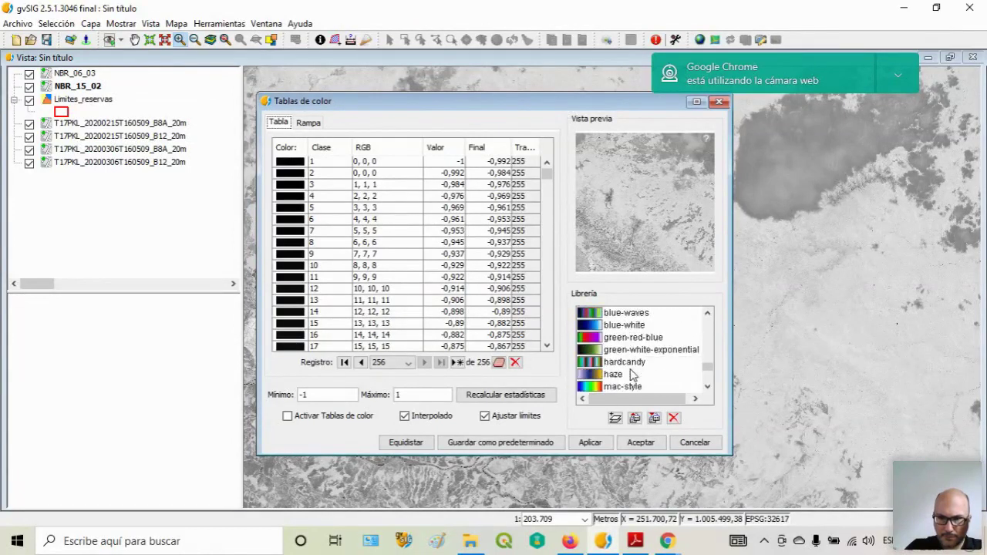
scroll(631, 374, "down", 2)
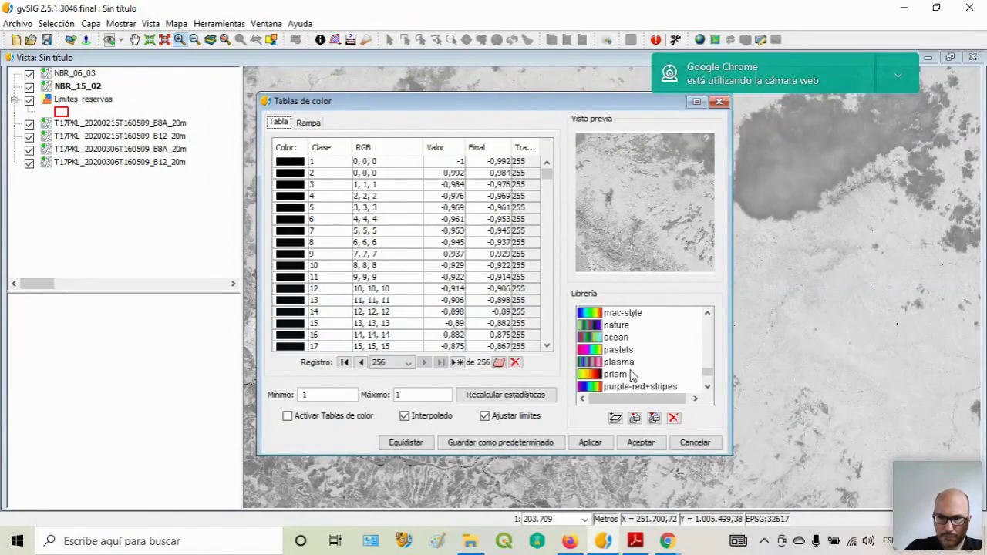
scroll(633, 374, "down", 1)
left_click(622, 339)
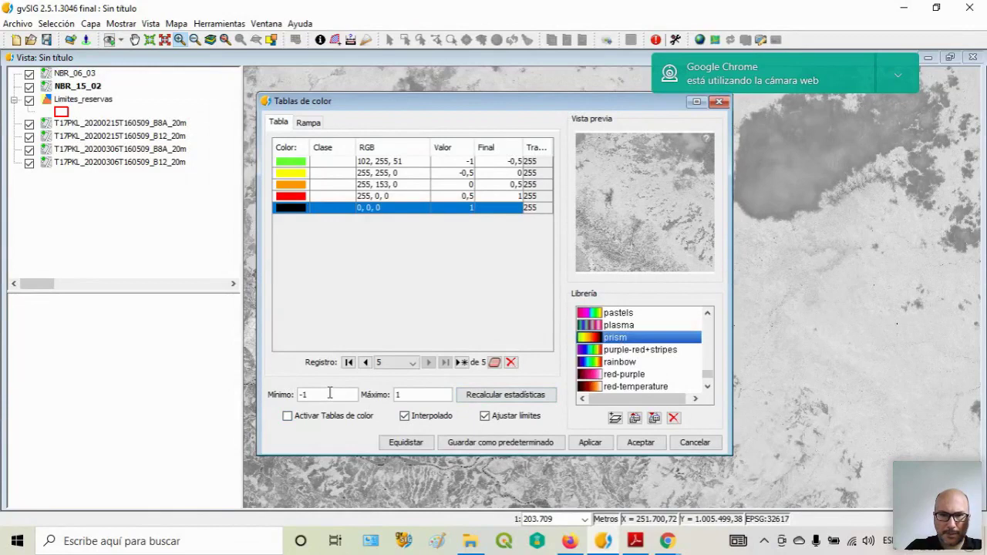
- Set the color table's minimum to 0, activate color tables, space the classes equidistantly and apply the table to NBR_15_02
left_click_drag(299, 394, 341, 394)
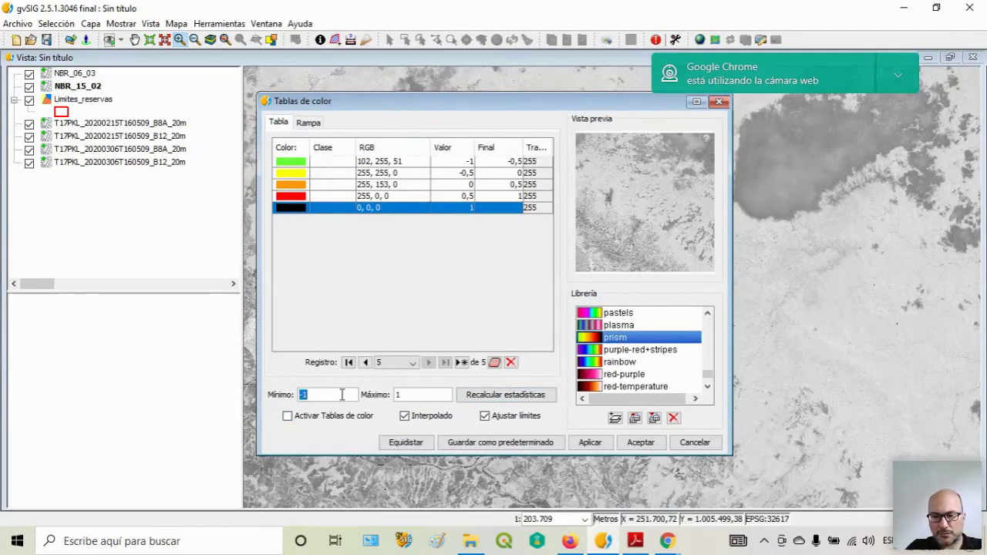
type("0")
left_click(332, 419)
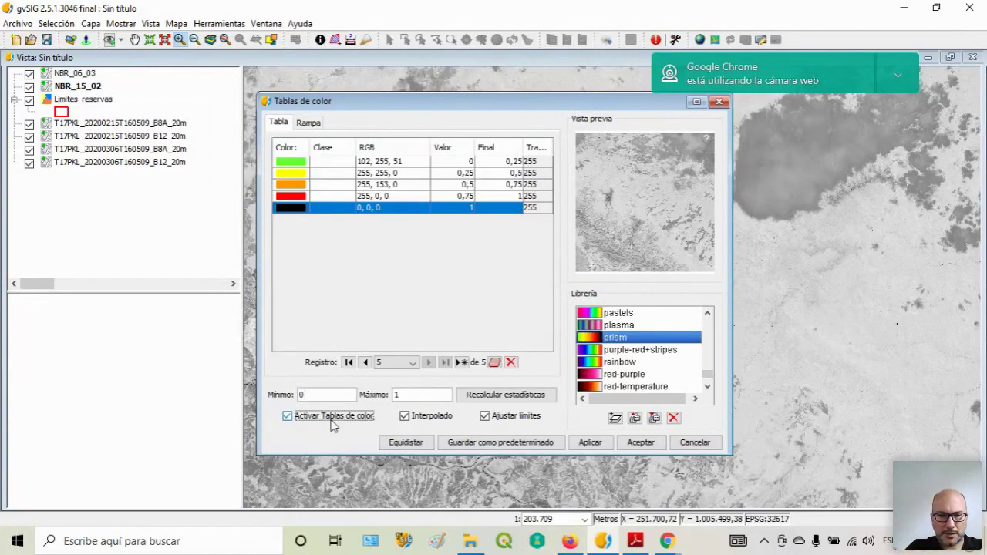
left_click(428, 396)
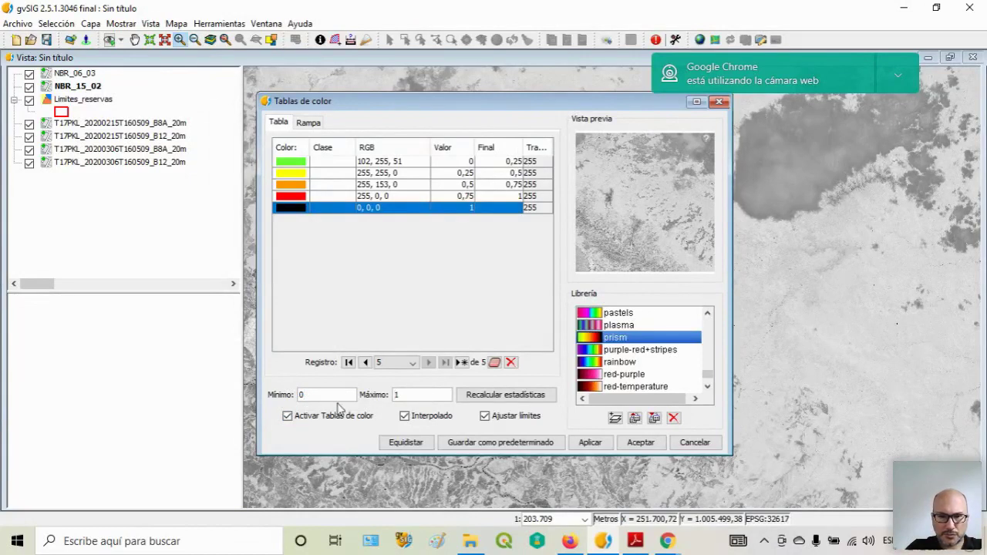
left_click(406, 445)
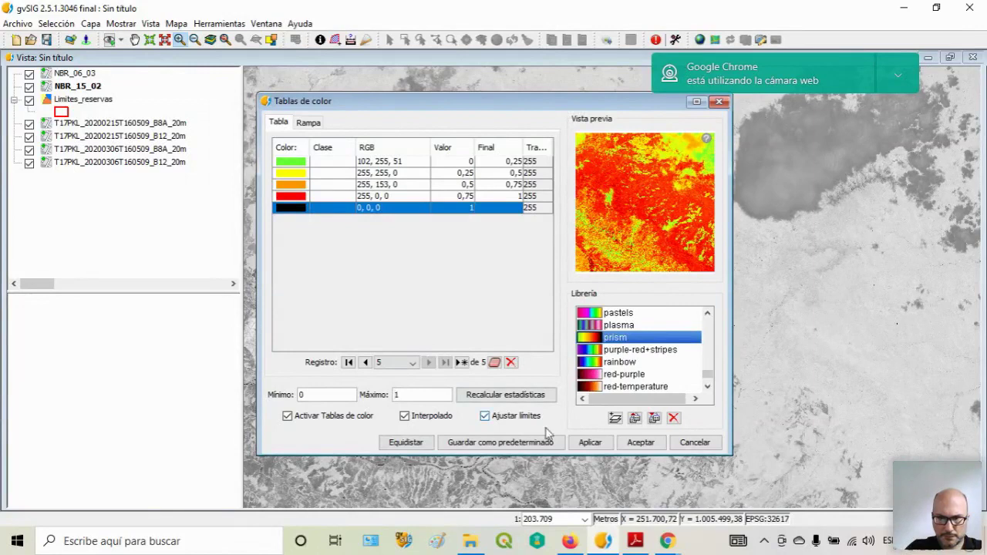
left_click(598, 446)
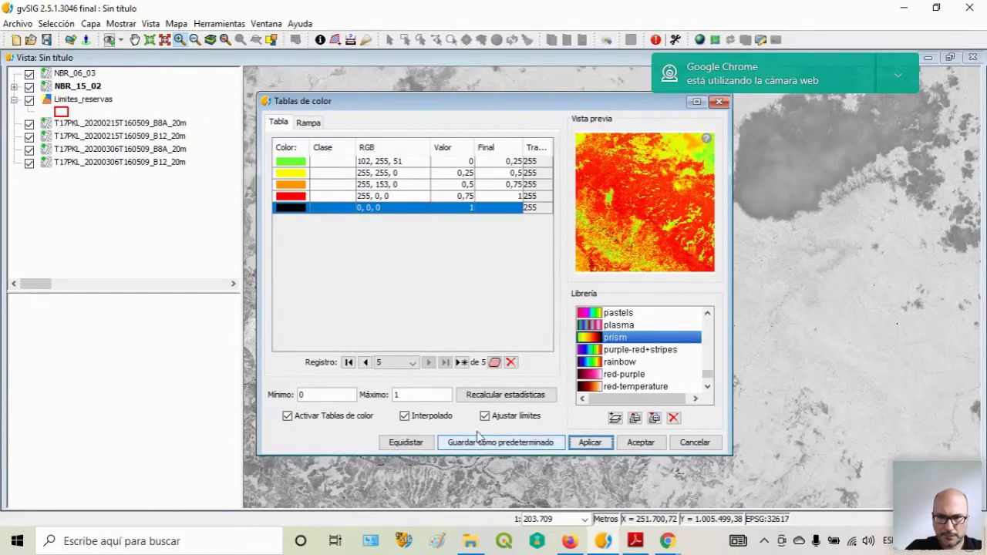
- Accept the color table for NBR_15_02, then hide NBR_06_03 and expand the NBR_15_02 legend to show its classes
left_click(575, 436)
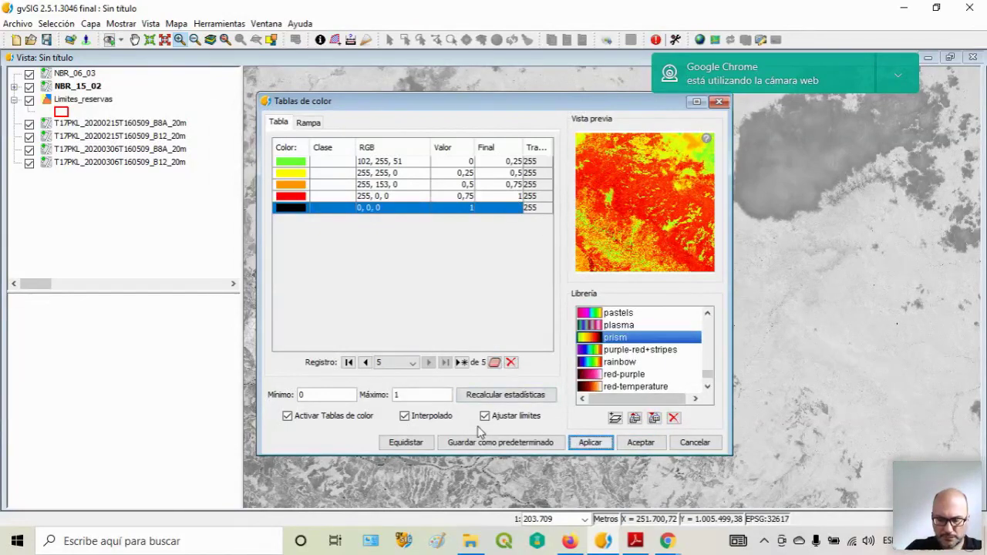
left_click(639, 444)
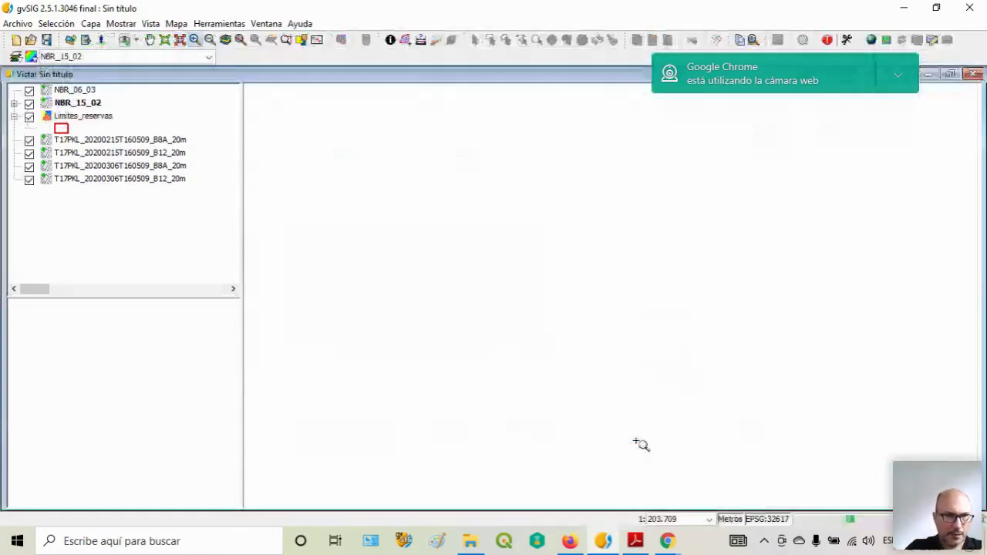
left_click(29, 91)
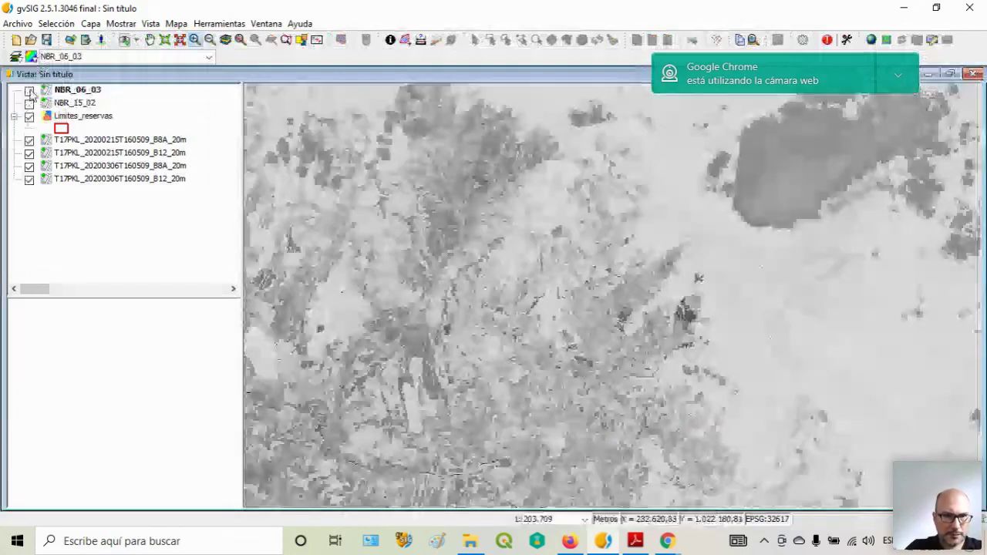
left_click(30, 104)
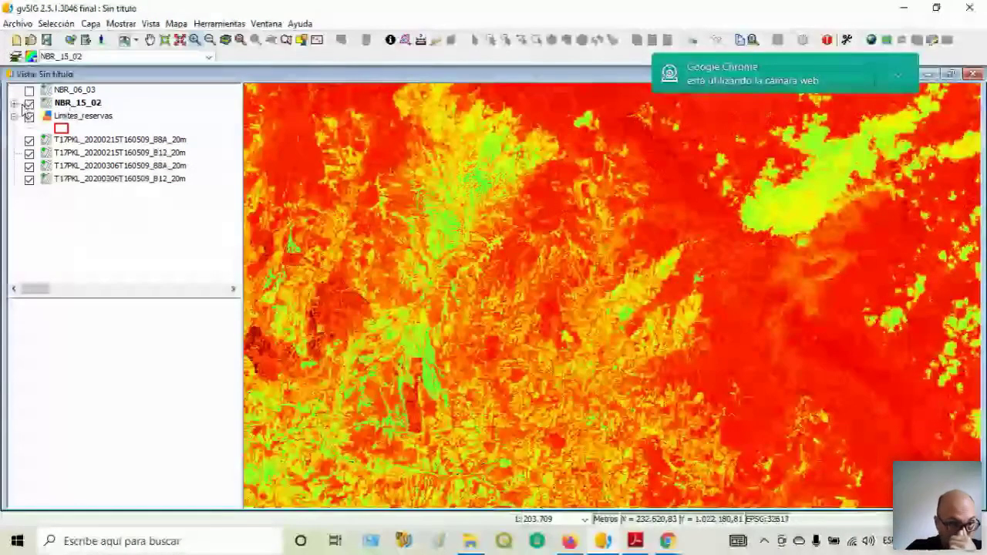
left_click(13, 103)
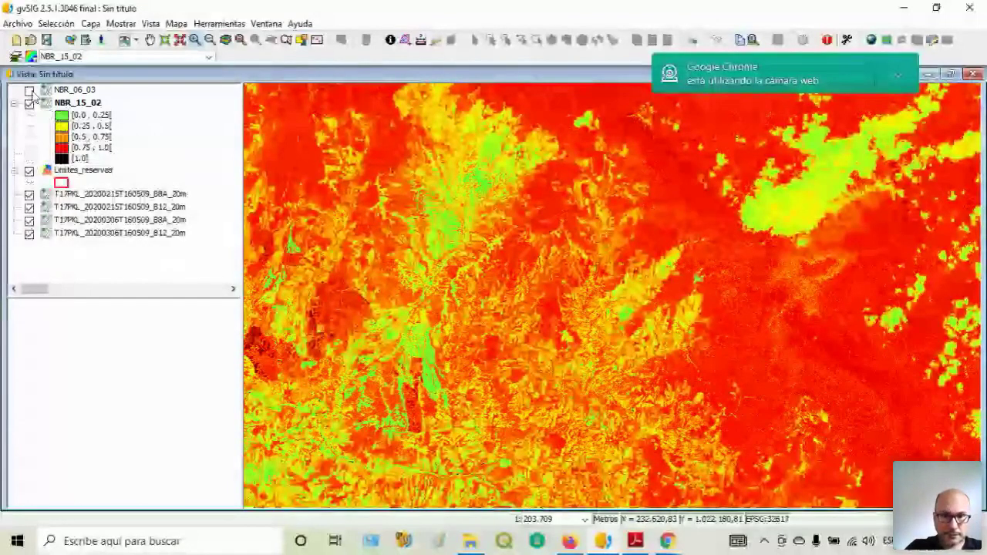
- Make NBR_06_03 visible and active, and open its raster color tables
left_click(77, 91)
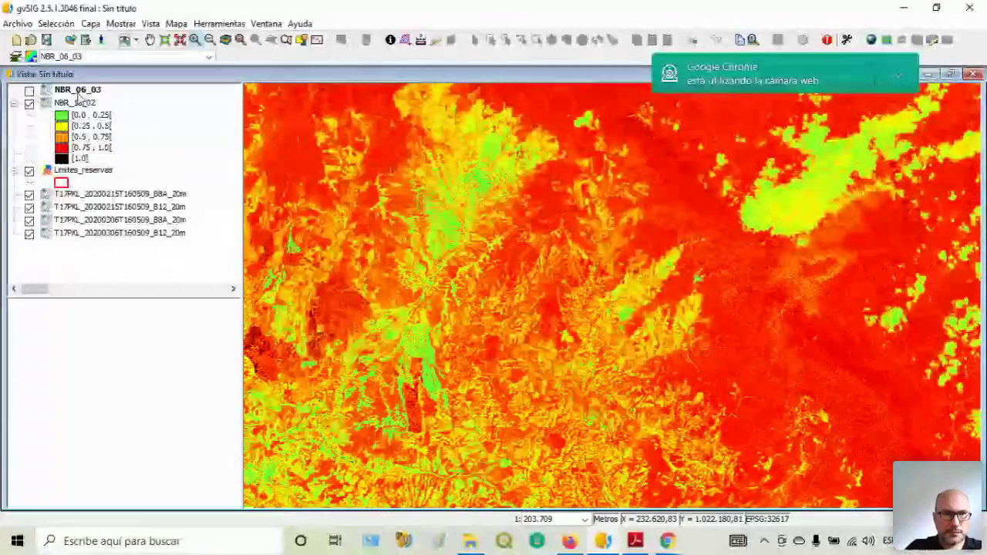
key("space")
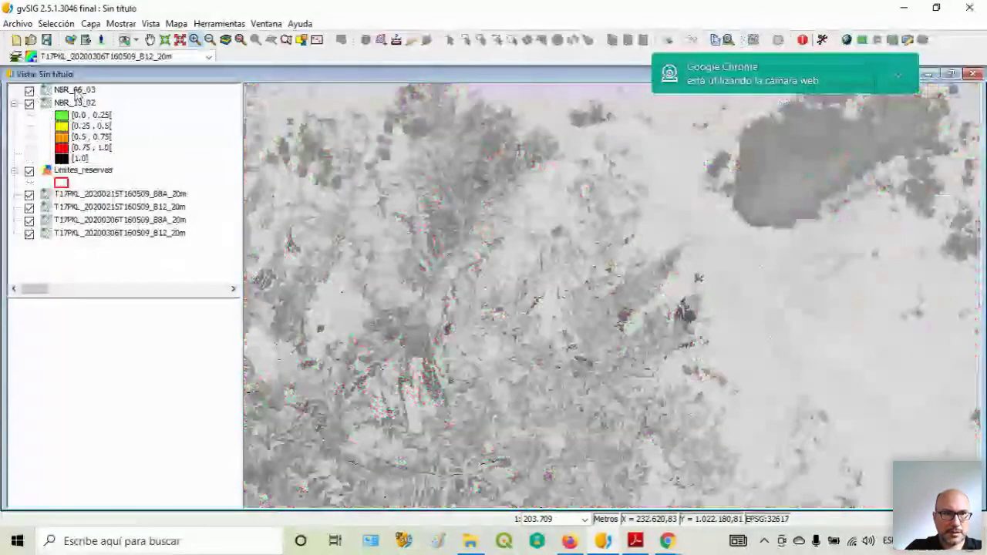
left_click(78, 91)
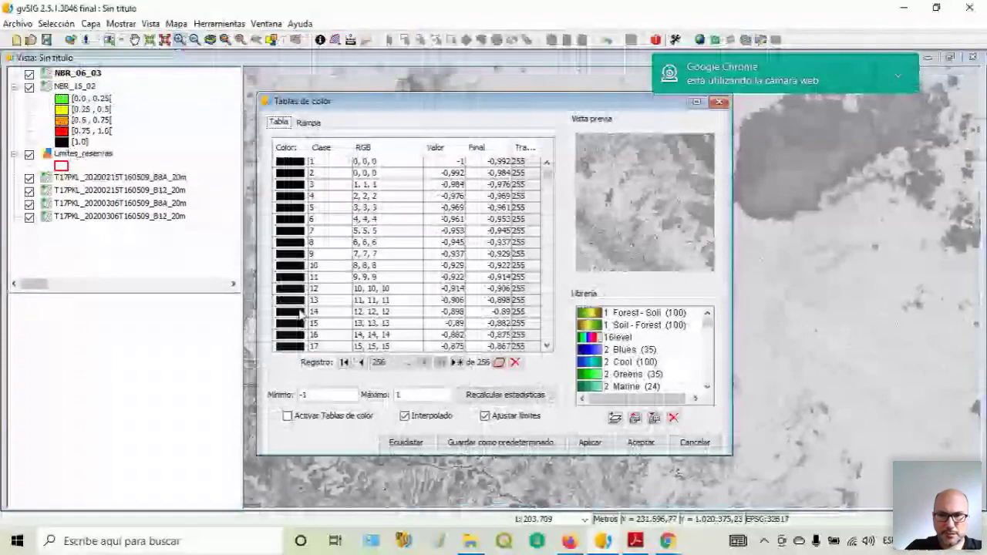
- Choose the prism table from the color table library for the NBR_06_03 layer
scroll(621, 370, "down", 5)
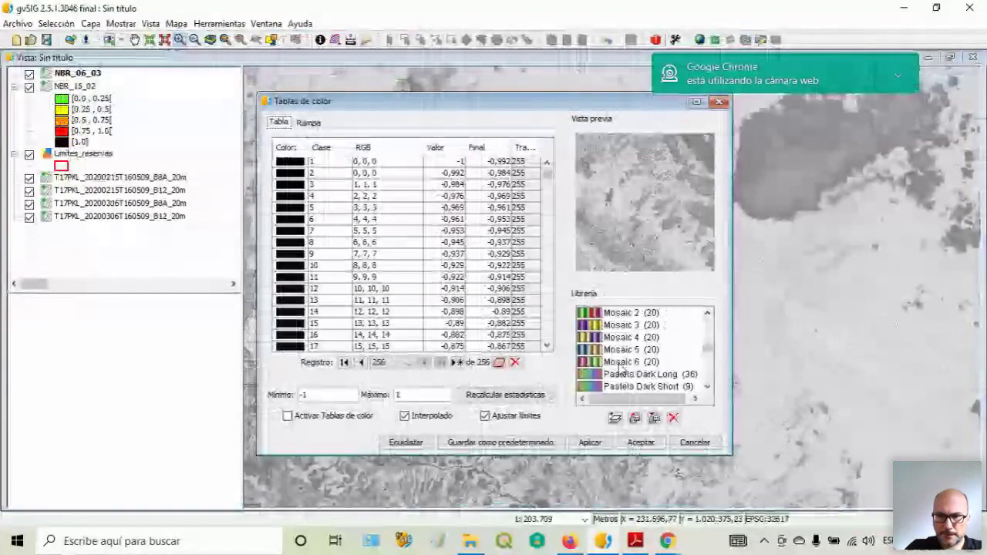
scroll(620, 370, "down", 5)
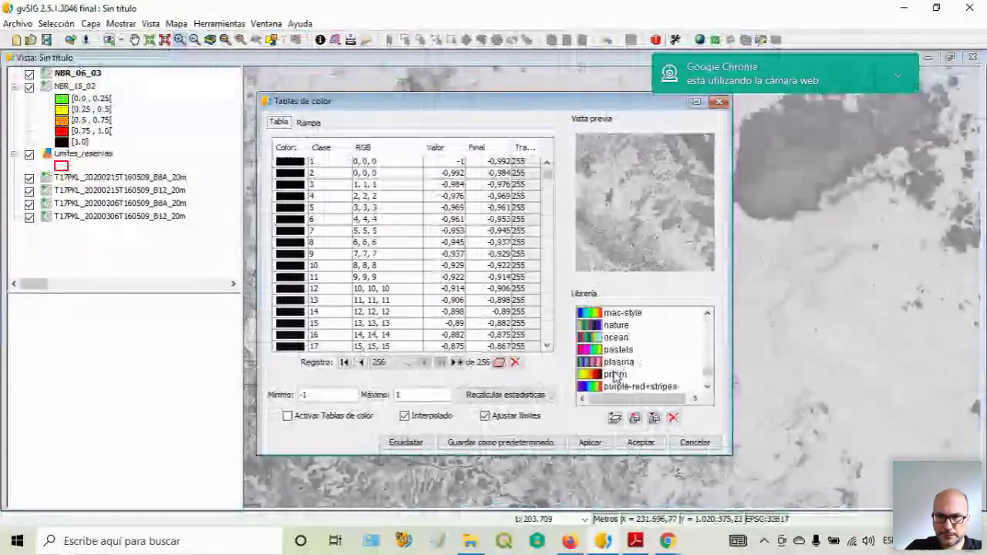
scroll(615, 377, "down", 2)
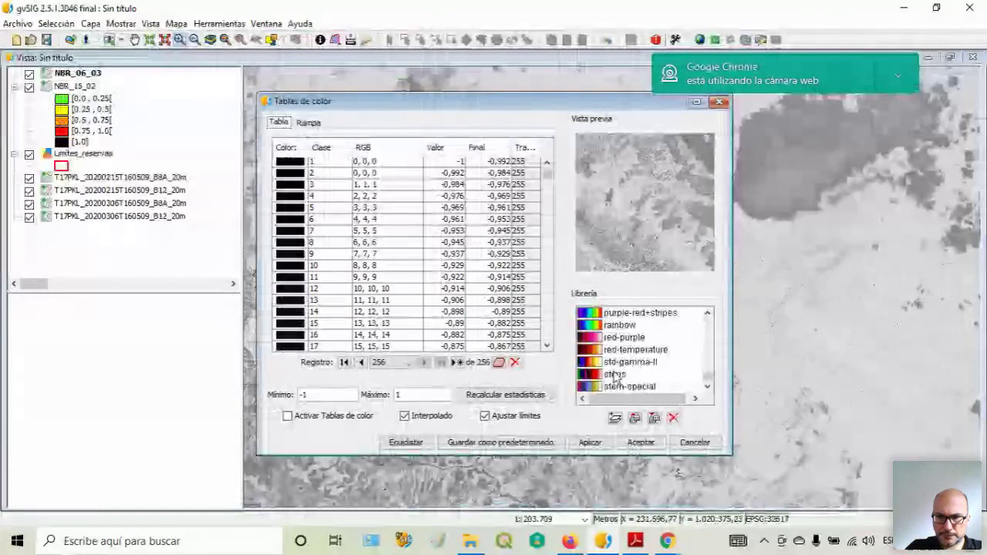
scroll(620, 375, "up", 1)
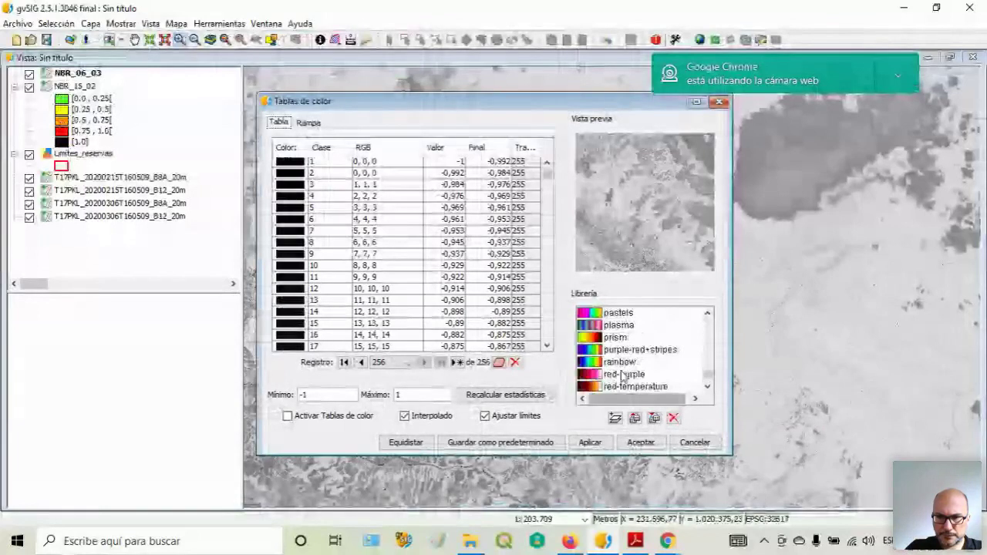
scroll(623, 376, "up", 1)
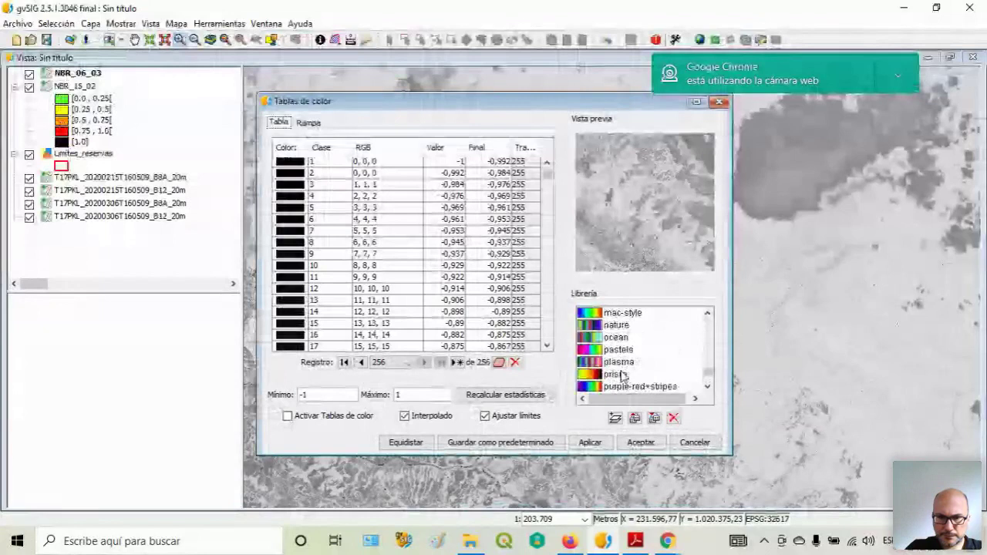
left_click(621, 374)
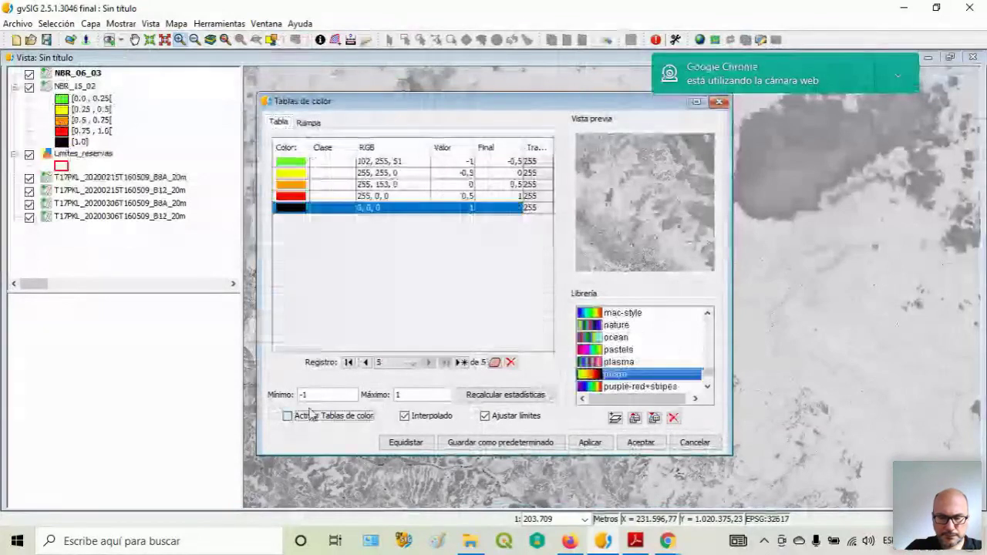
- Activate color tables with a minimum of 0, space the classes equidistantly, and apply and accept the table for NBR_06_03
left_click(311, 414)
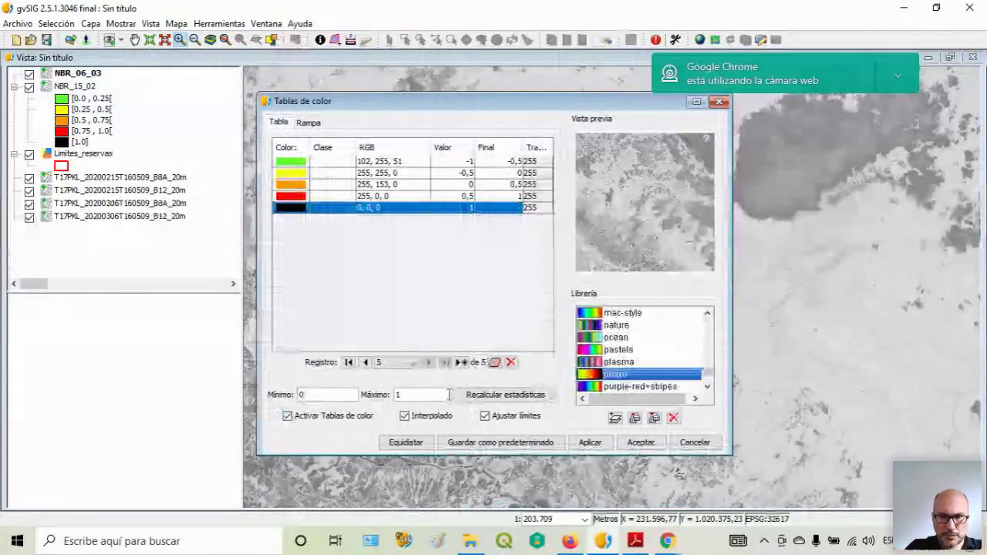
left_click(413, 447)
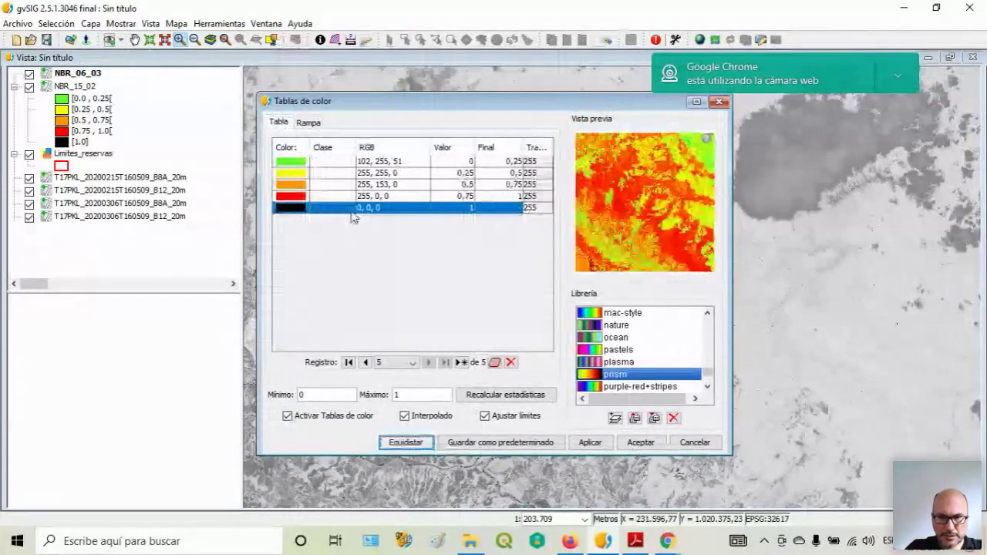
left_click(590, 443)
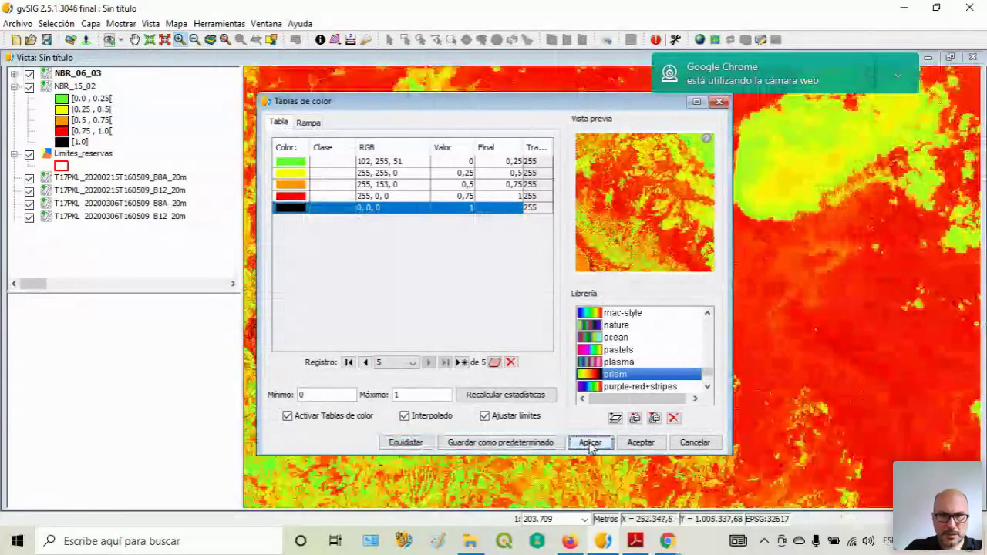
left_click(640, 442)
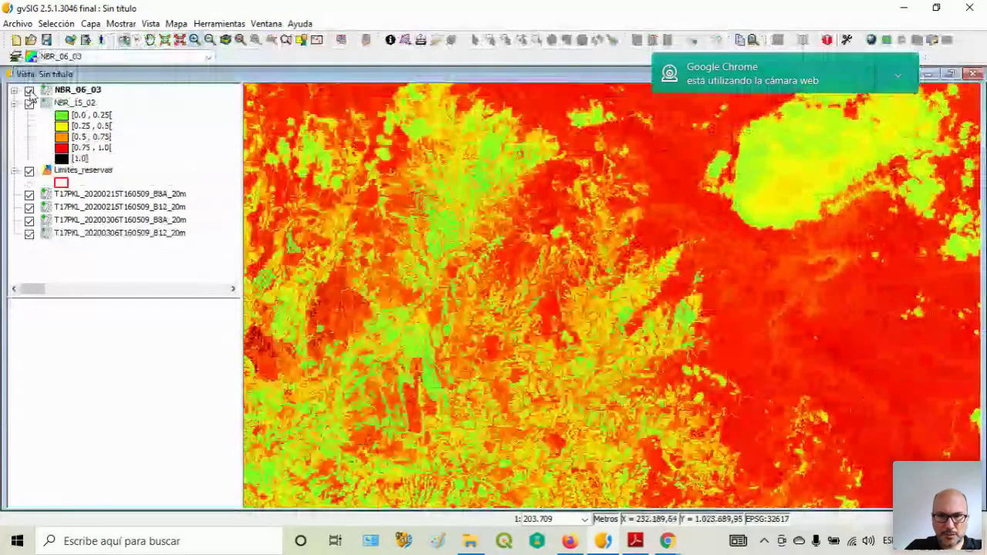
- Switch the visibility of NBR_06_03 off and on repeatedly to compare it with NBR_15_02 underneath
left_click(30, 91)
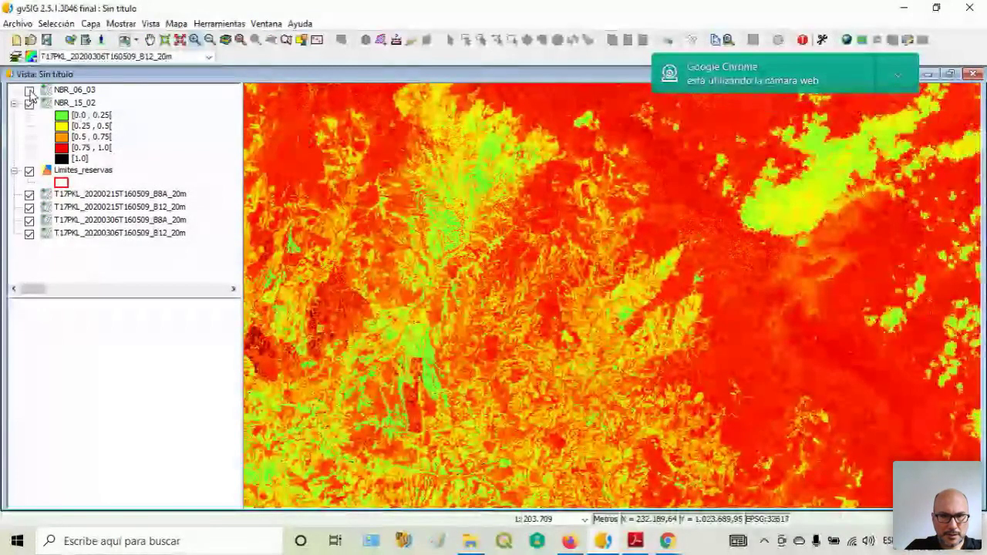
left_click(30, 92)
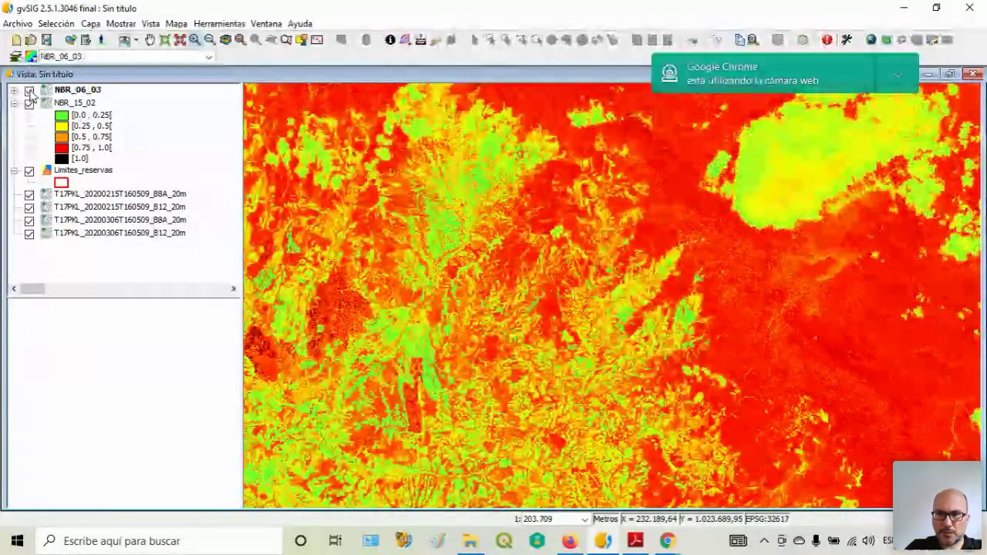
left_click(30, 92)
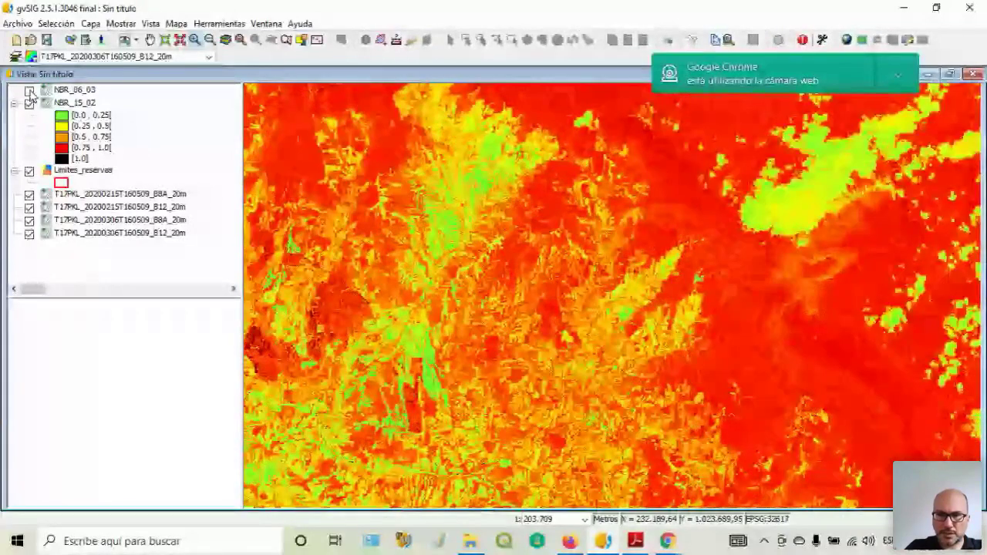
left_click(30, 91)
left_click(30, 92)
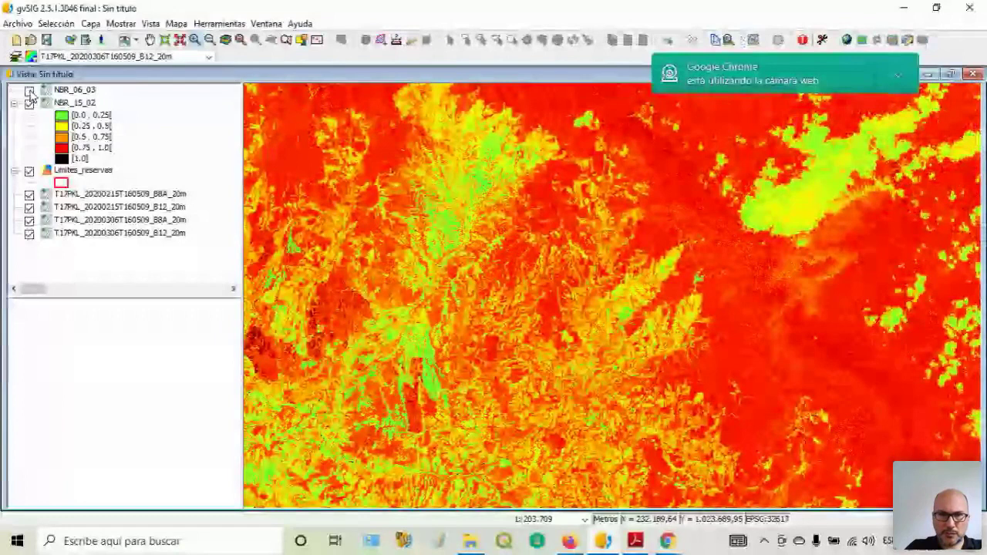
left_click(30, 92)
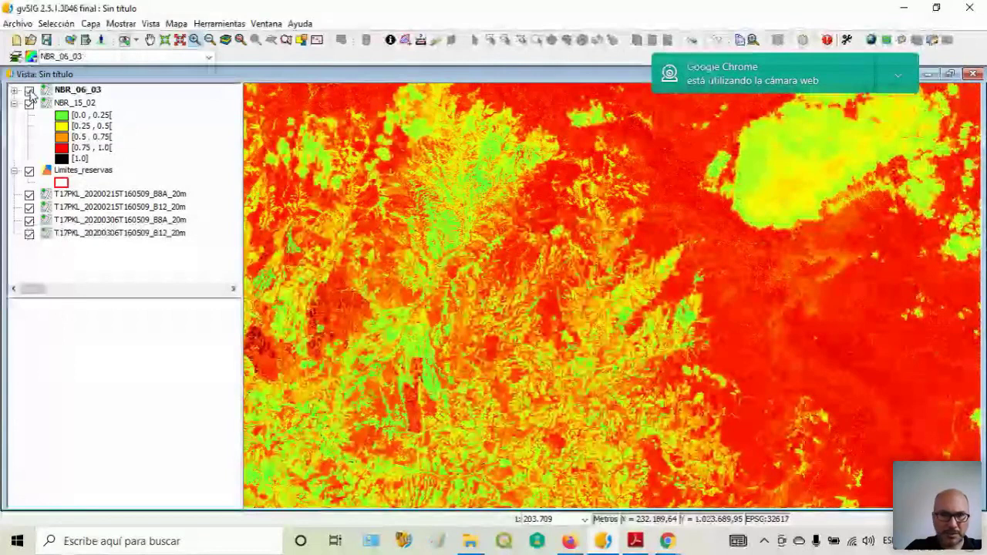
left_click(30, 92)
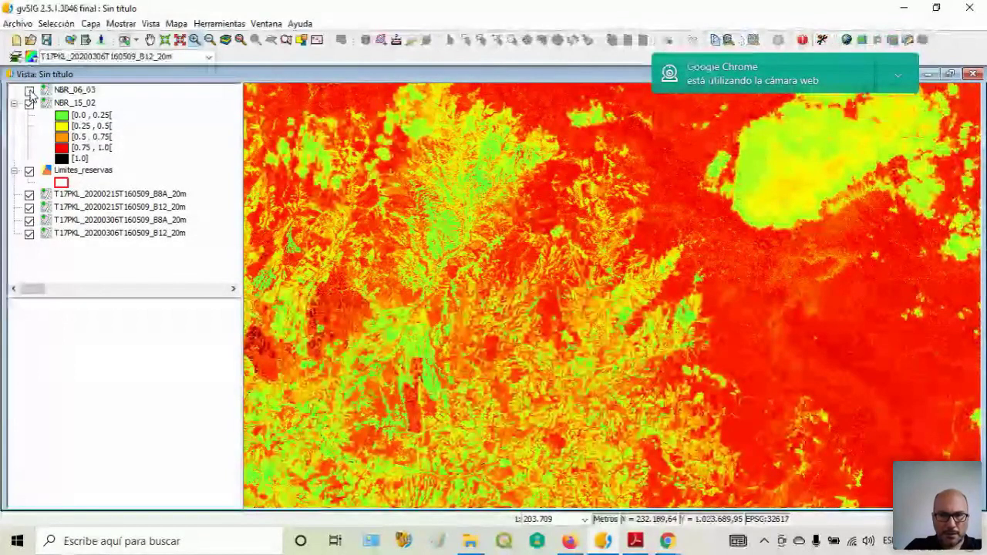
left_click(30, 92)
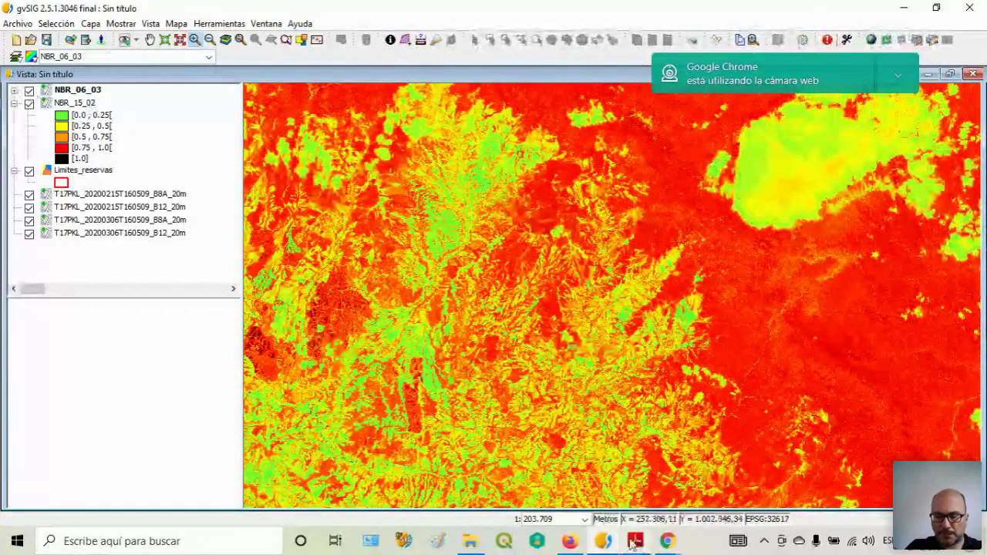
- Open the SEXTANTE map calculator (Calculadora de mapas) and clear the previous formula
mouse_move(634, 543)
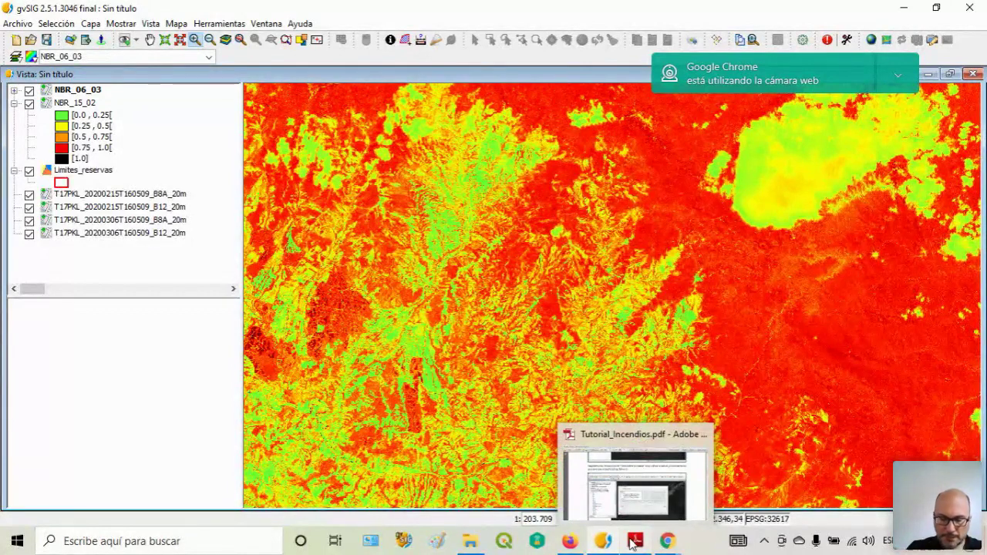
left_click(803, 40)
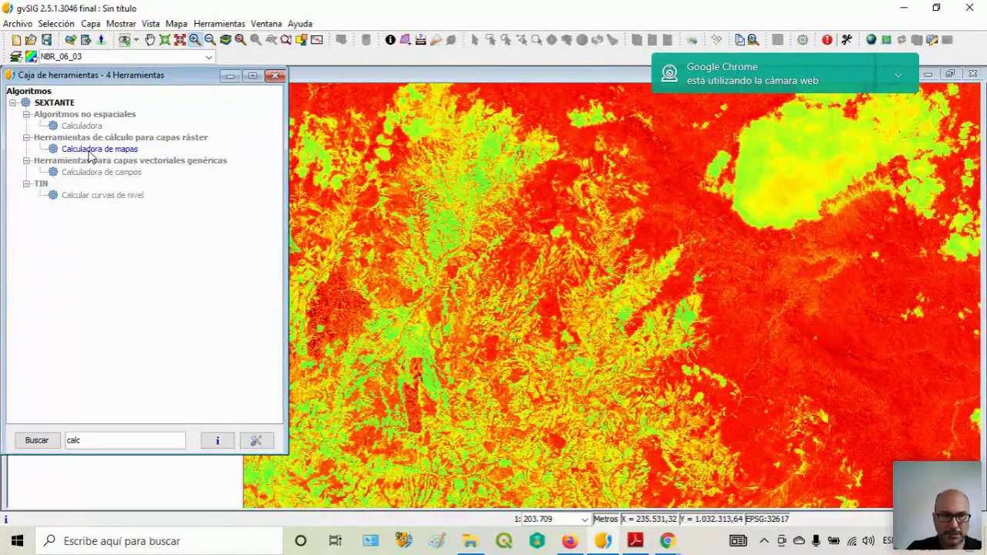
double_click(90, 151)
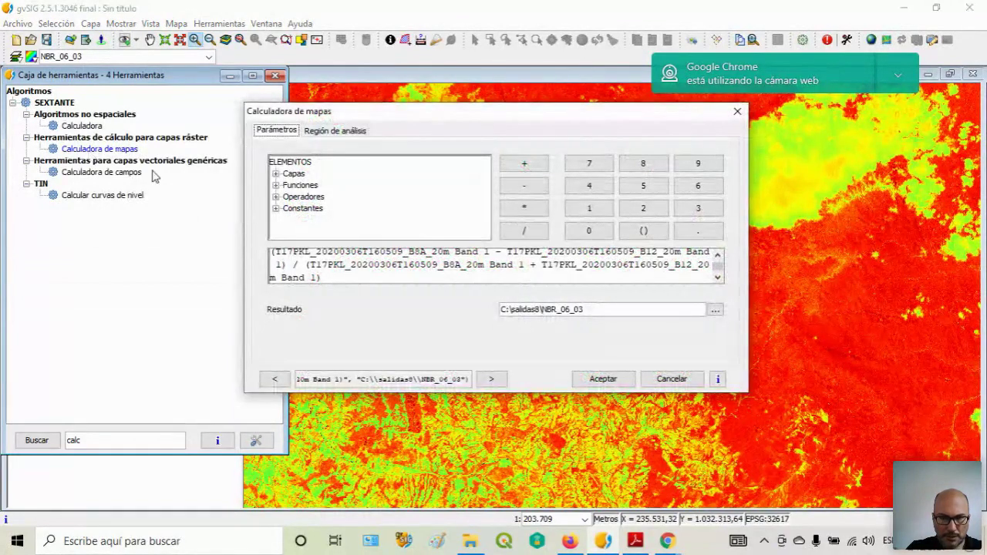
left_click_drag(323, 277, 245, 229)
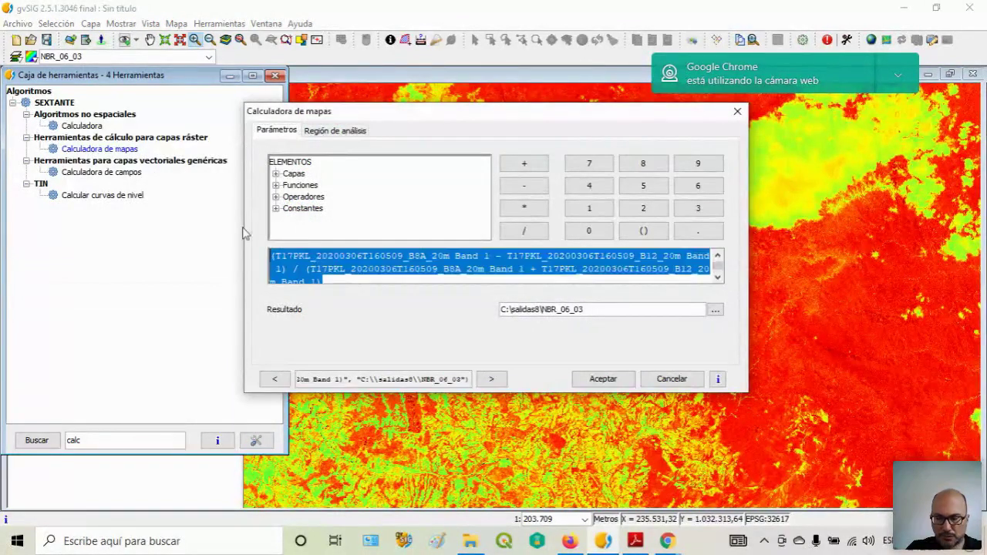
key("Delete")
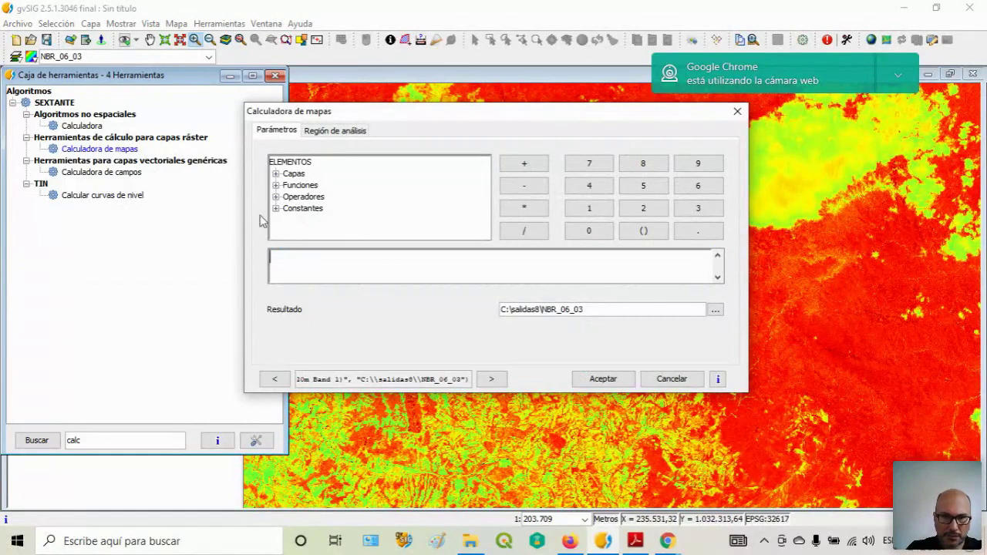
- Build the formula NBR_15_02 Band 1 - NBR_06_03 Band 1 from the listed layers in the map calculator
left_click(276, 174)
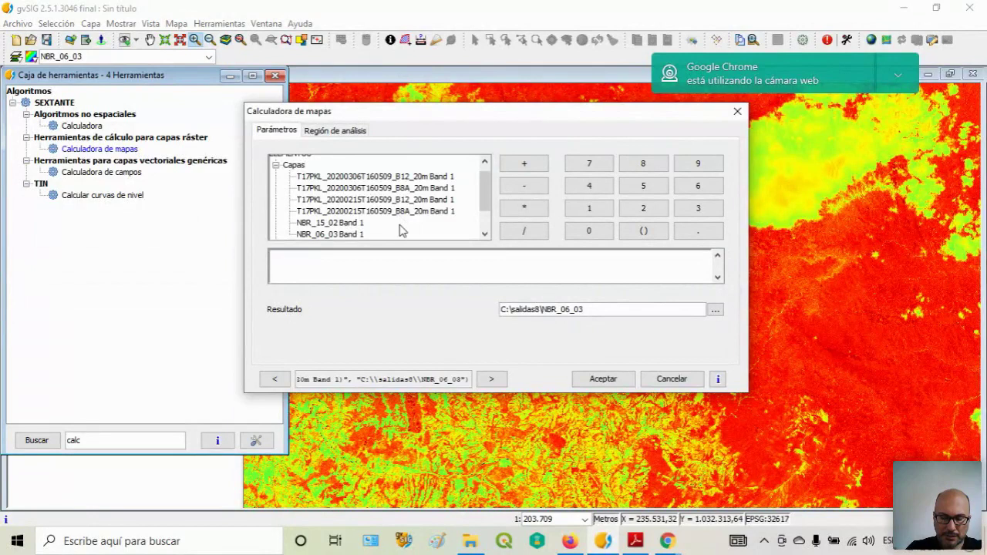
left_click(334, 223)
double_click(334, 224)
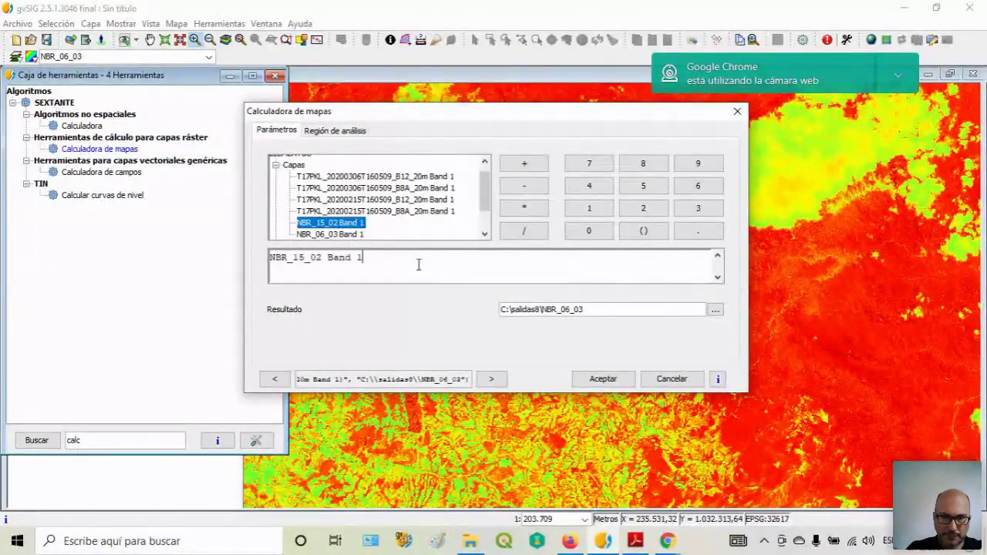
left_click(524, 186)
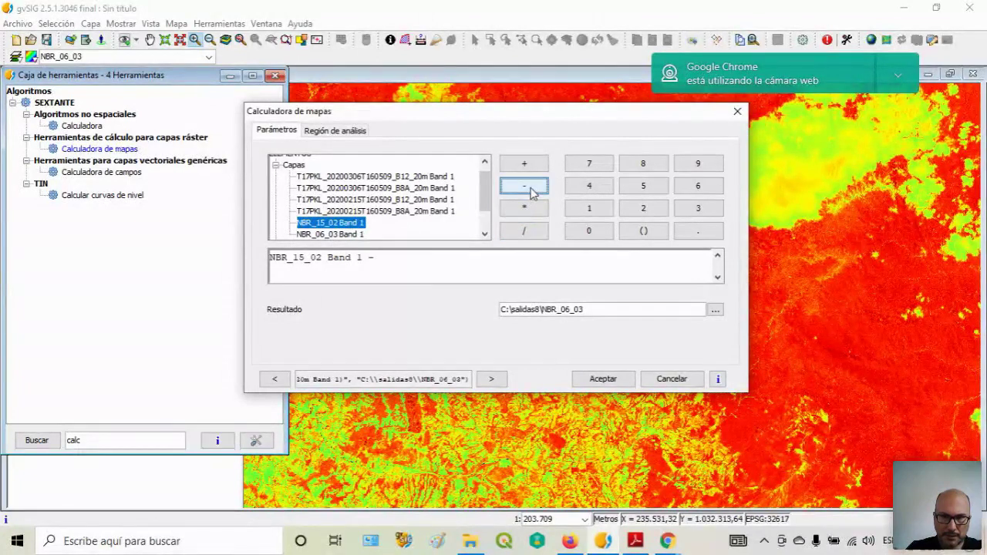
double_click(331, 235)
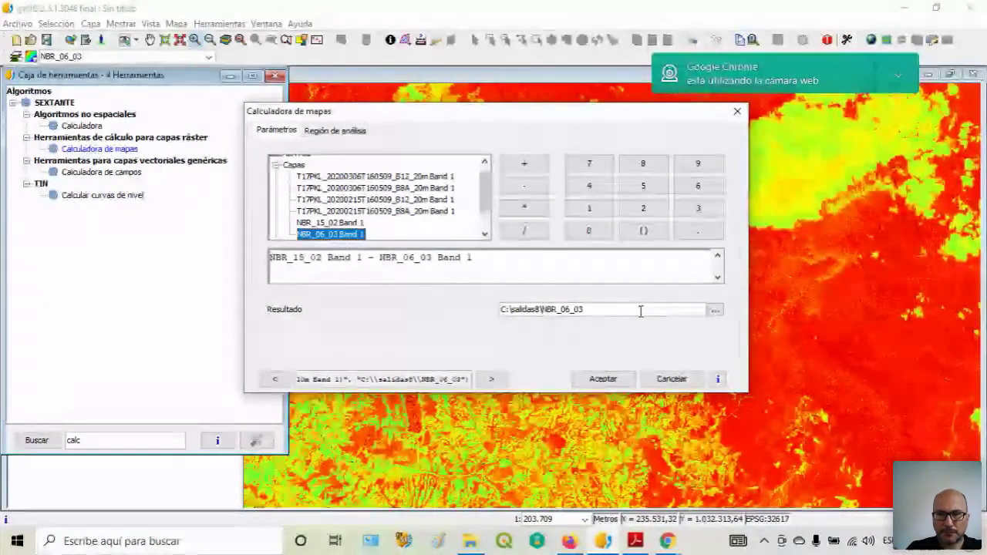
- Set the map calculator's output file to C:\salidas8\dNBR and run the calculation
left_click_drag(590, 310, 556, 309)
key("BackSpace")
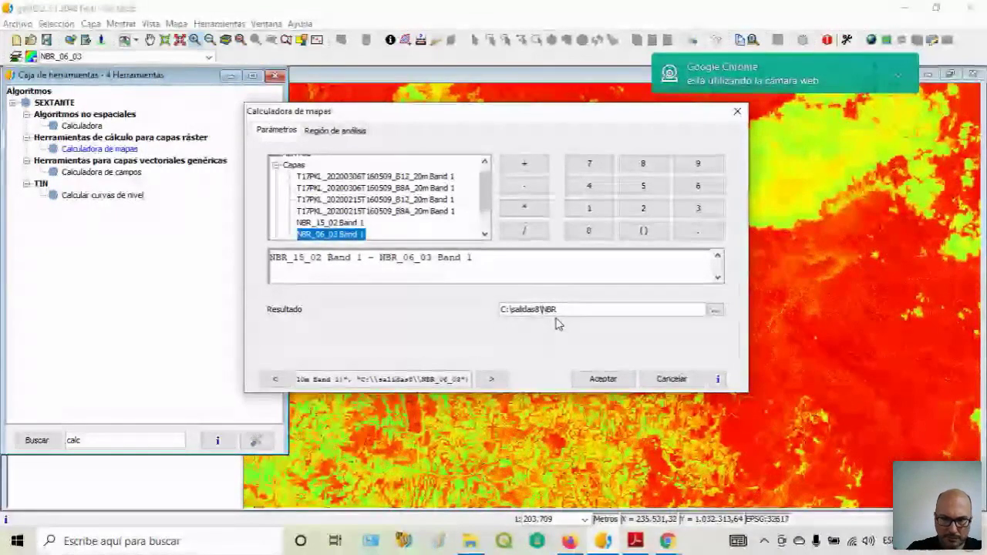
type("d")
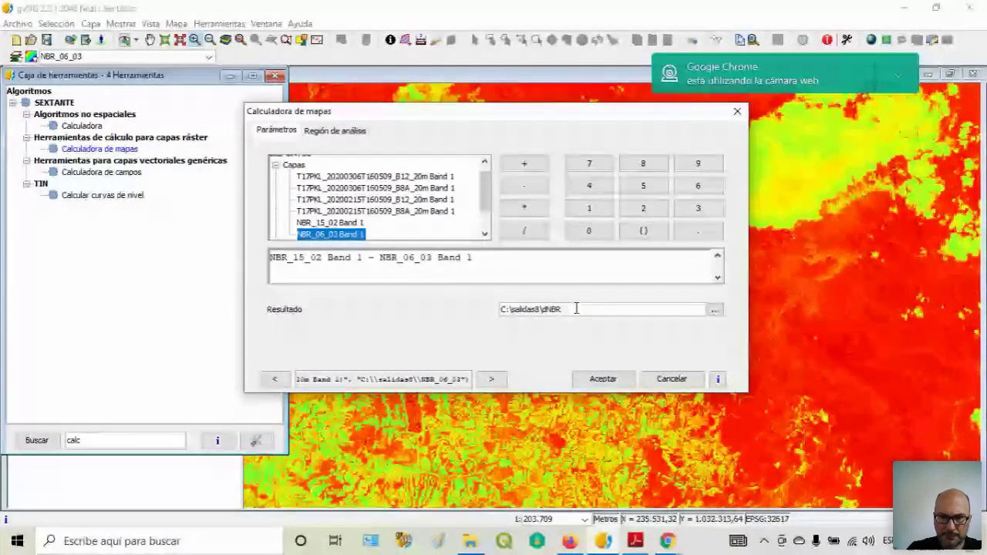
left_click(602, 379)
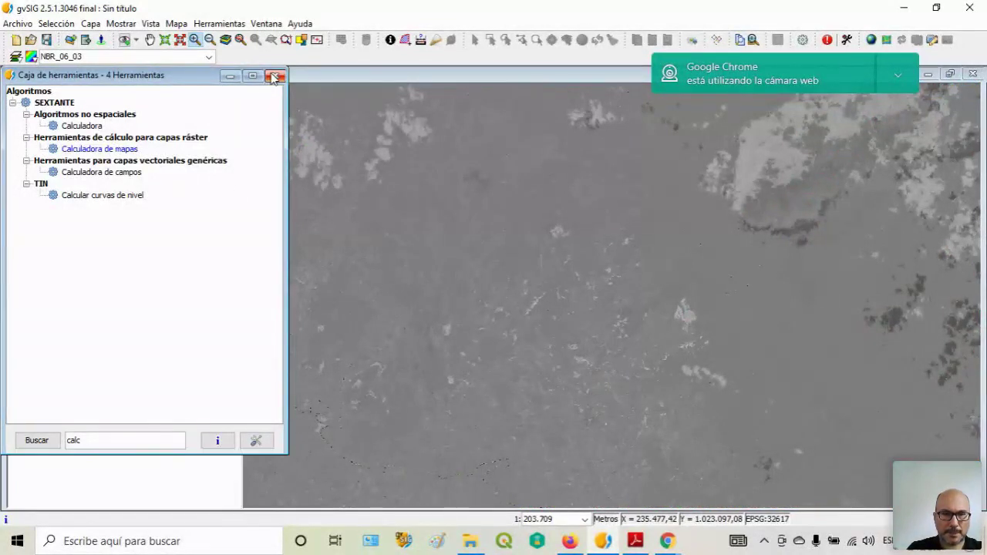
- Clear the previous toolbox search and search the geoprocessing algorithms for "cort"
double_click(92, 440)
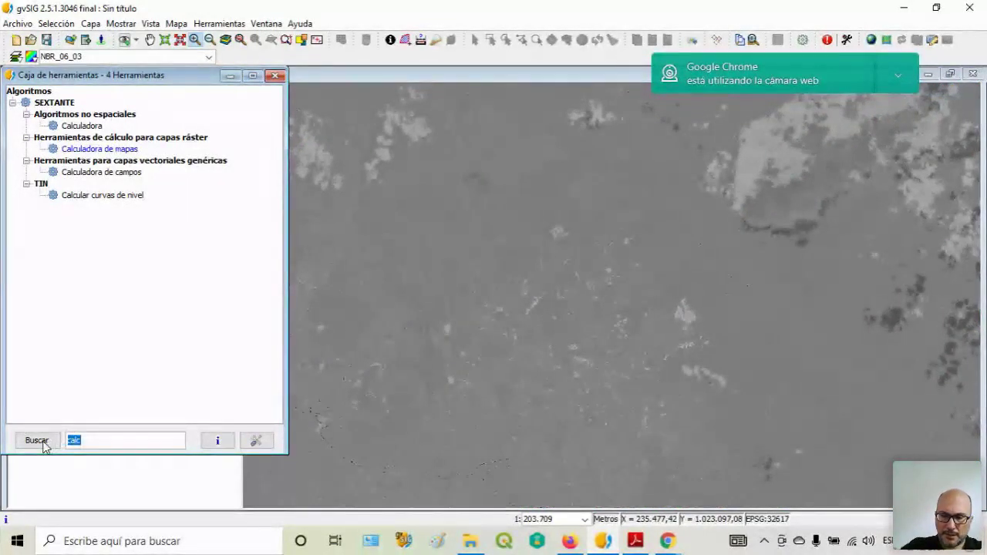
key("BackSpace")
left_click(38, 441)
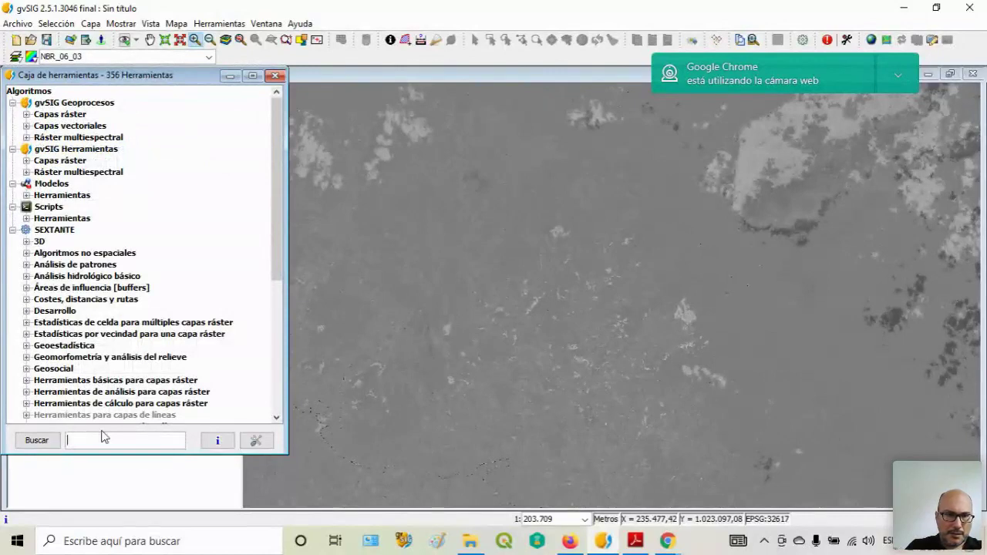
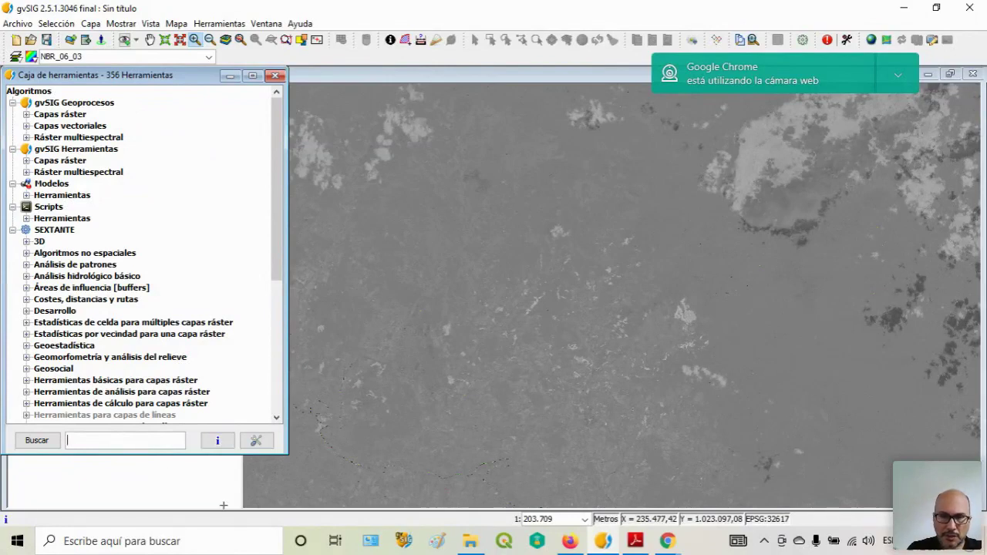
left_click(44, 437)
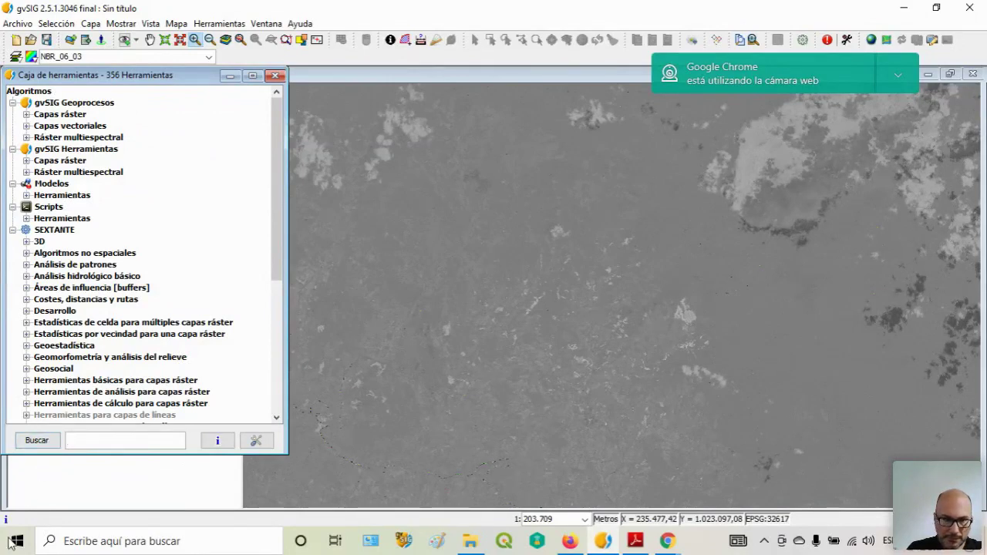
type("cortr")
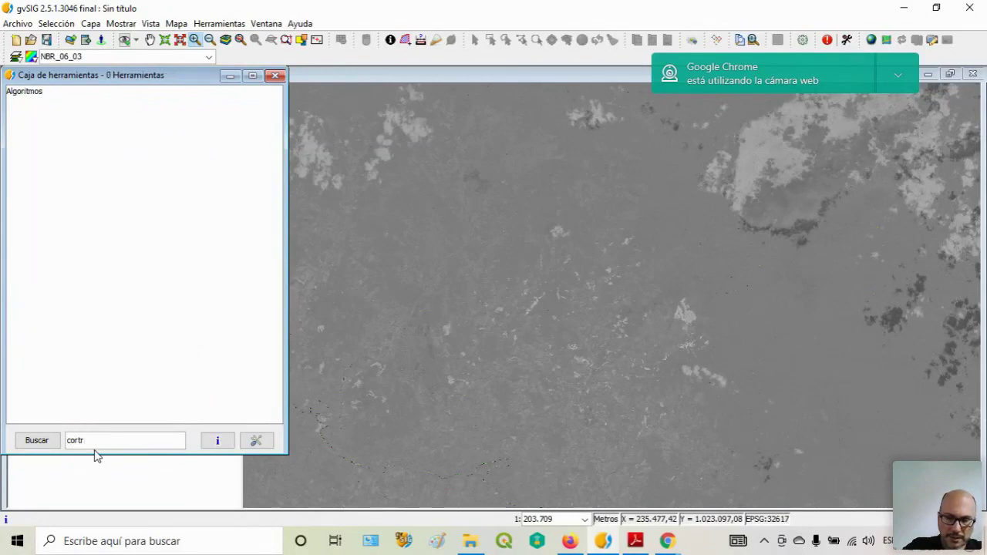
key("BackSpace")
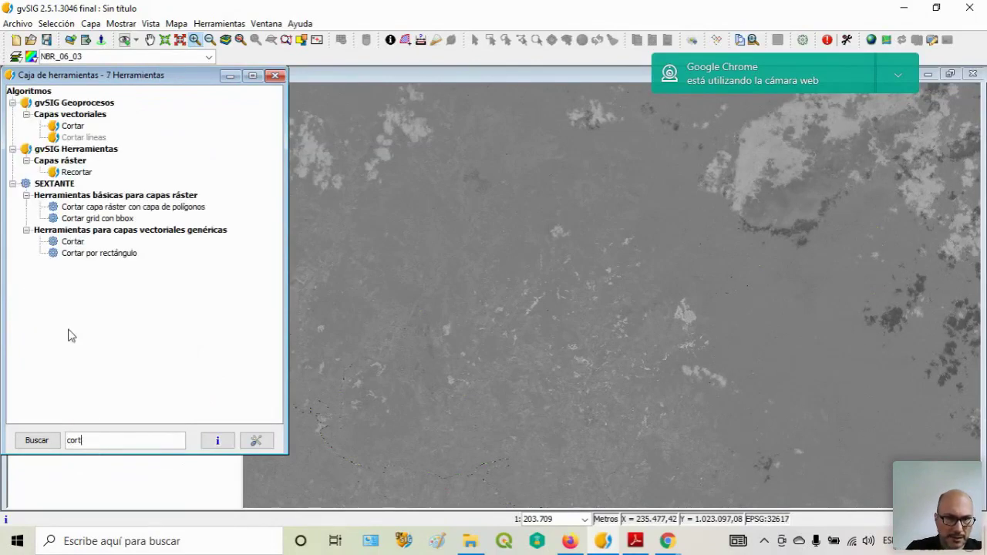
double_click(183, 208)
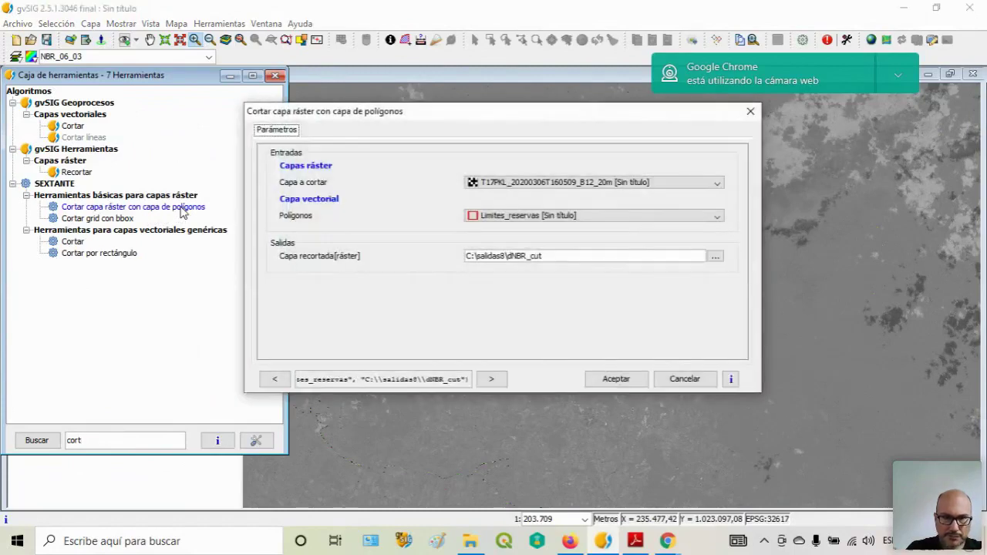
left_click(719, 183)
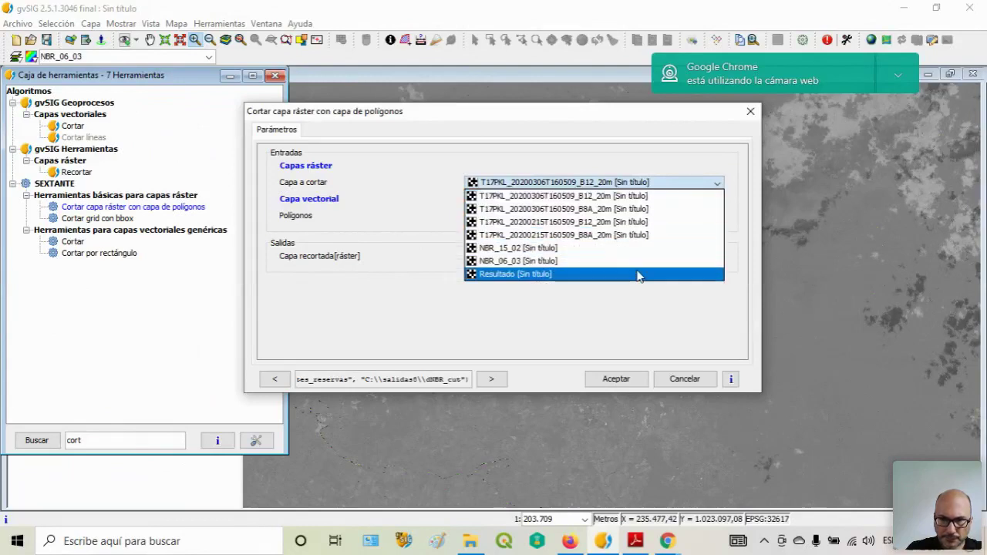
left_click(750, 111)
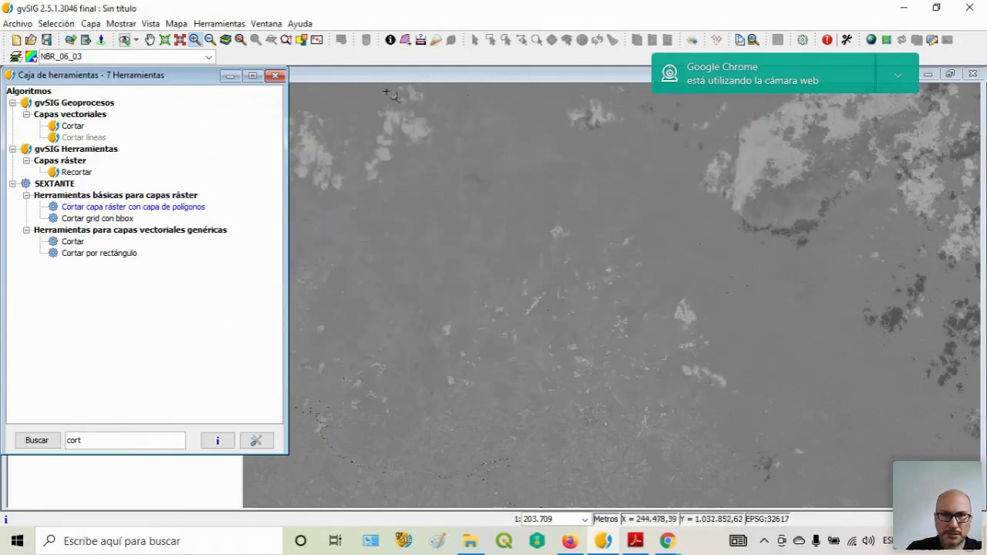
left_click(276, 75)
- Remove the map calculator's temporary Resultado layer from the view
left_click(76, 90)
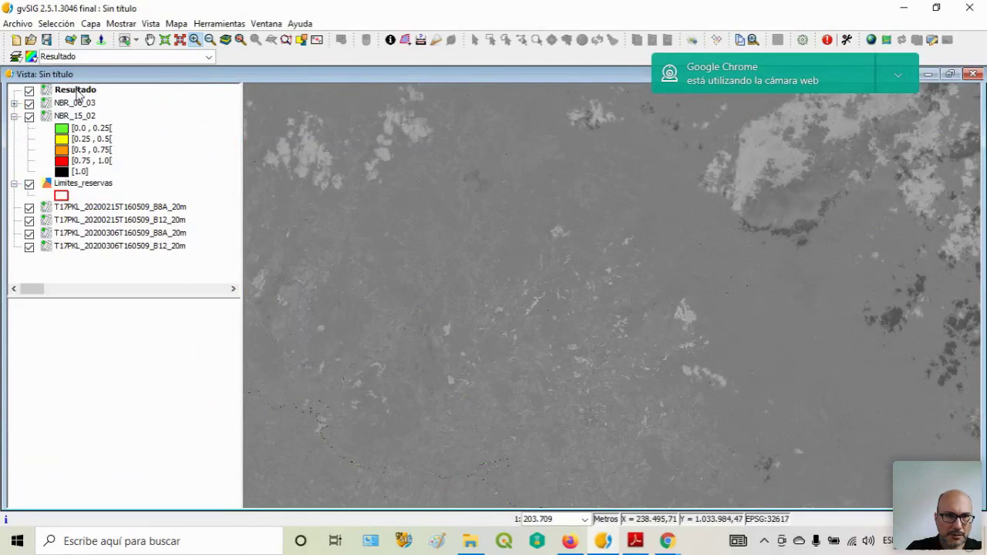
right_click(77, 93)
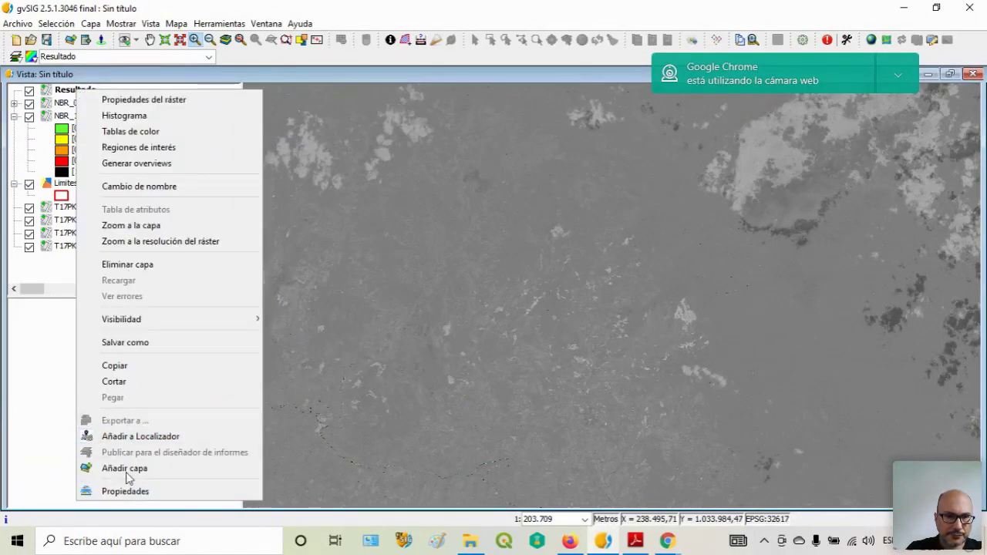
left_click(139, 265)
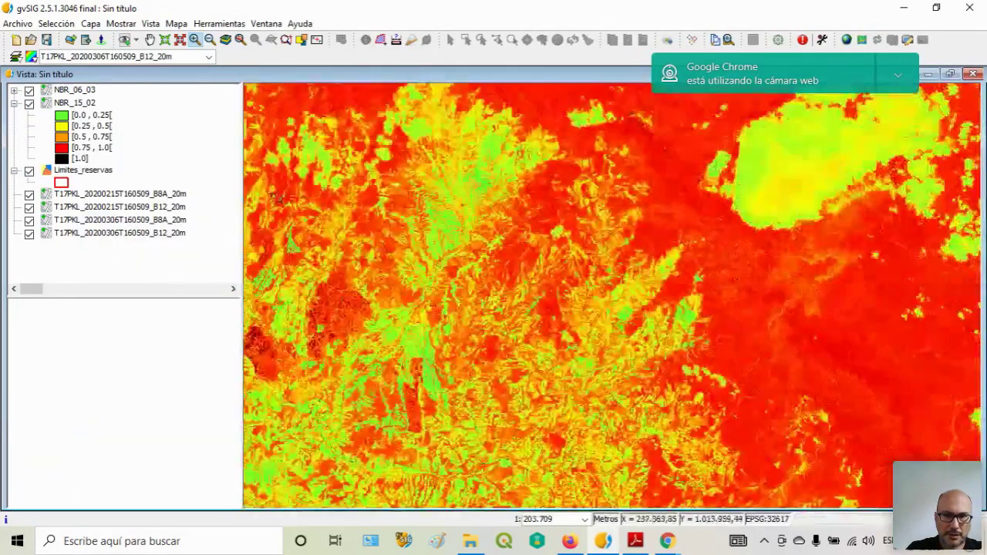
- Add dNBR.tif from the salidas8 folder to the view as a normal, untiled layer
left_click(70, 40)
left_click(640, 109)
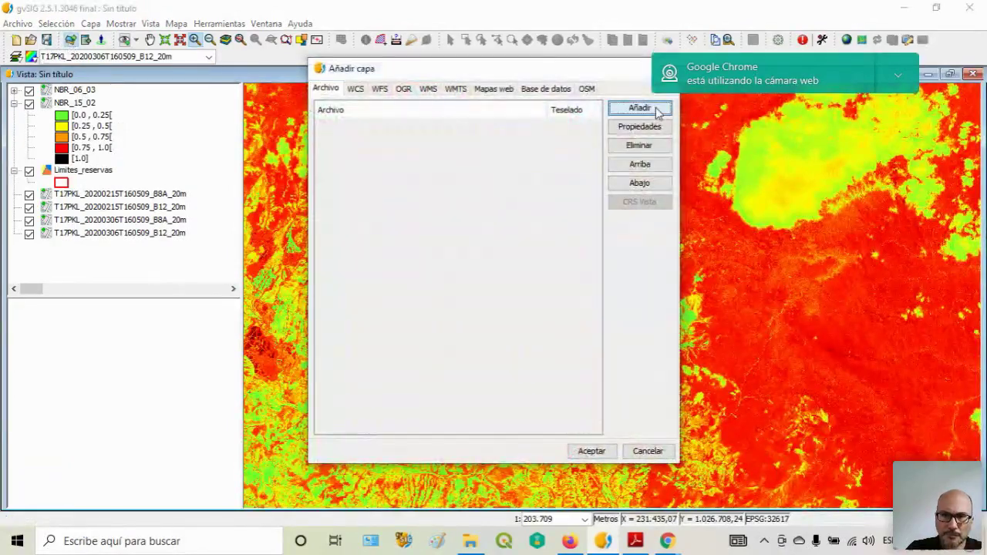
left_click(378, 168)
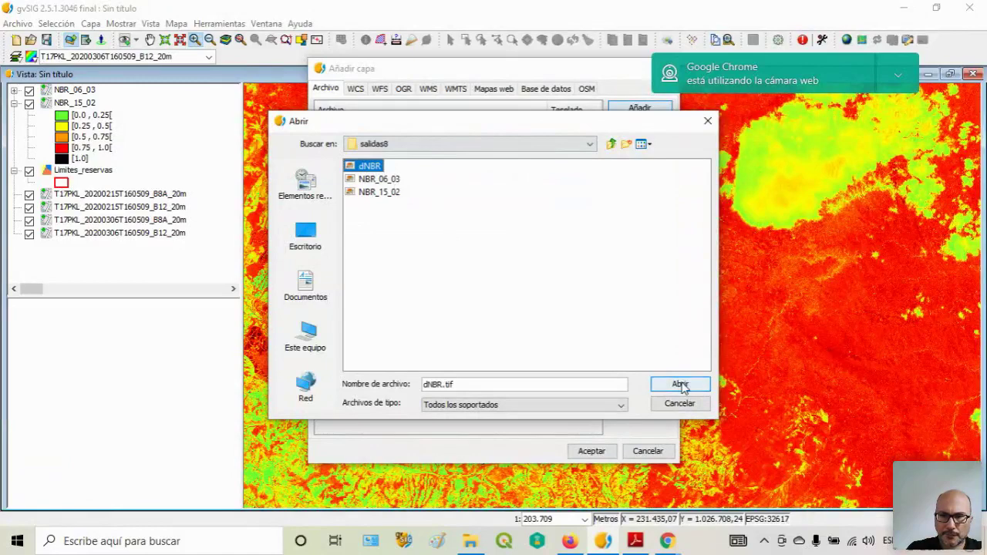
left_click(674, 382)
left_click(596, 292)
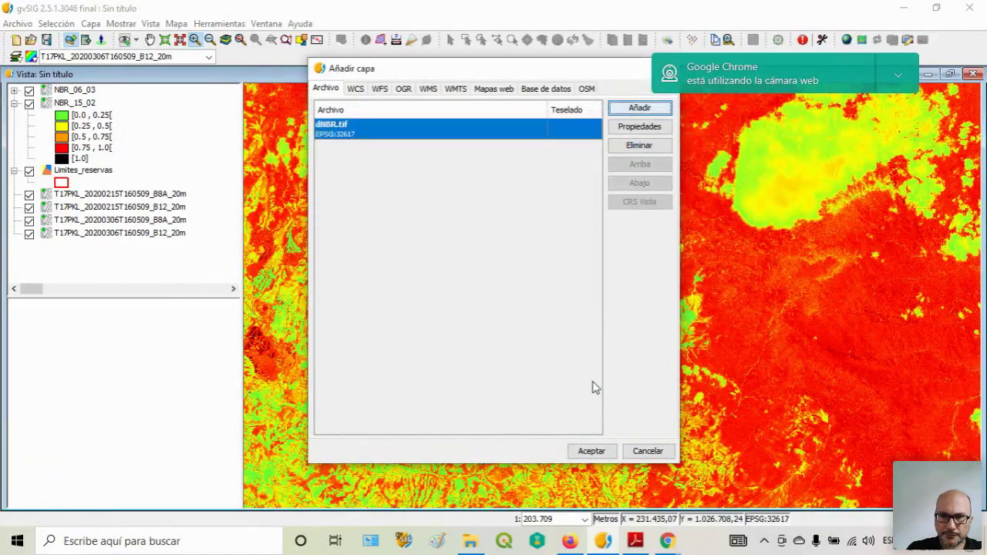
left_click(591, 451)
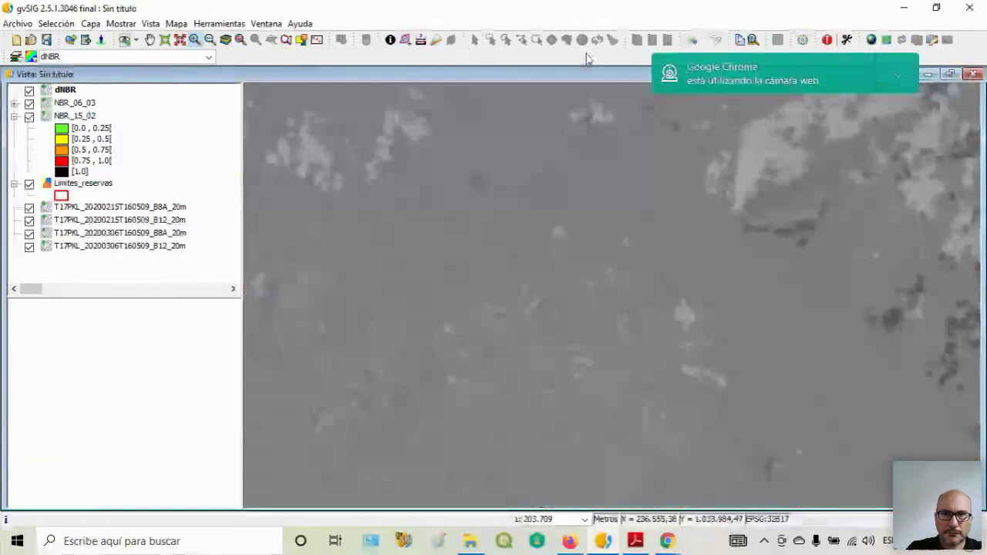
- Clip the dNBR raster with the Limites_reservas polygons using Cortar capa ráster con capa de polígonos, with output C:\salidas8\dNBR_cut
left_click(803, 40)
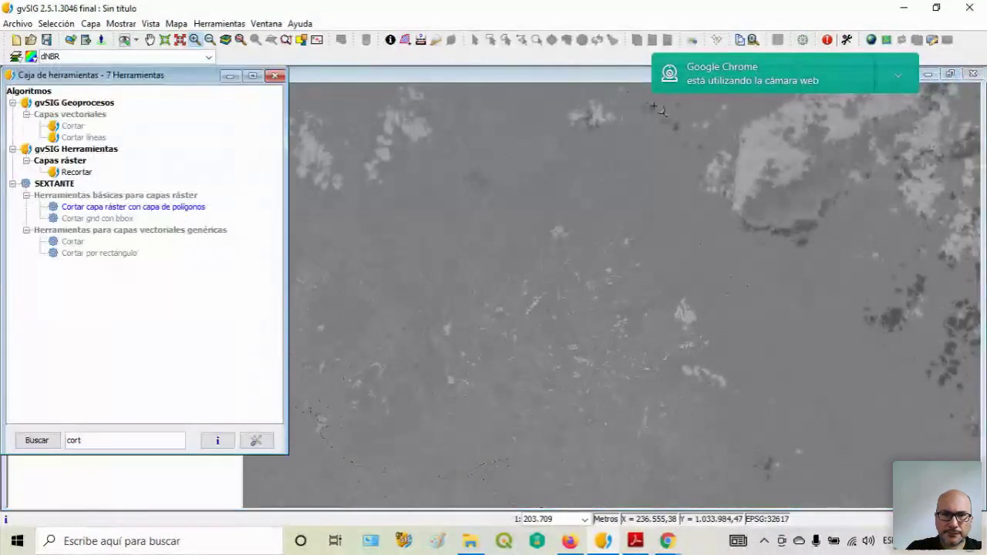
double_click(113, 208)
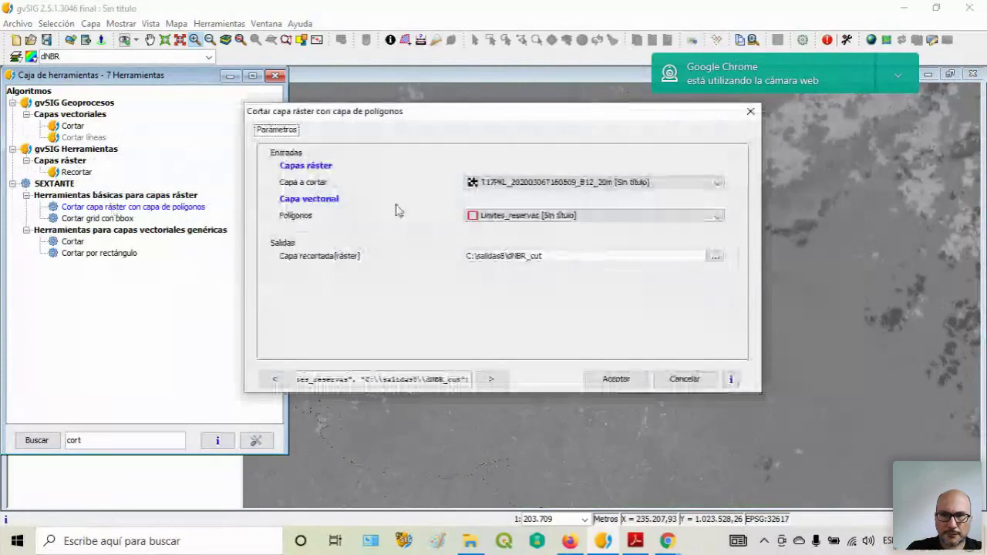
left_click(576, 184)
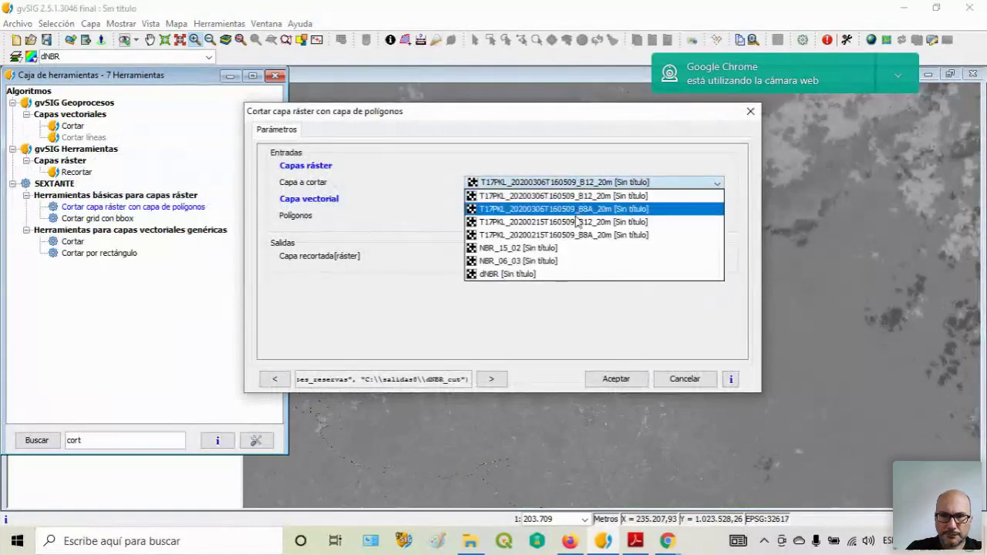
left_click(562, 275)
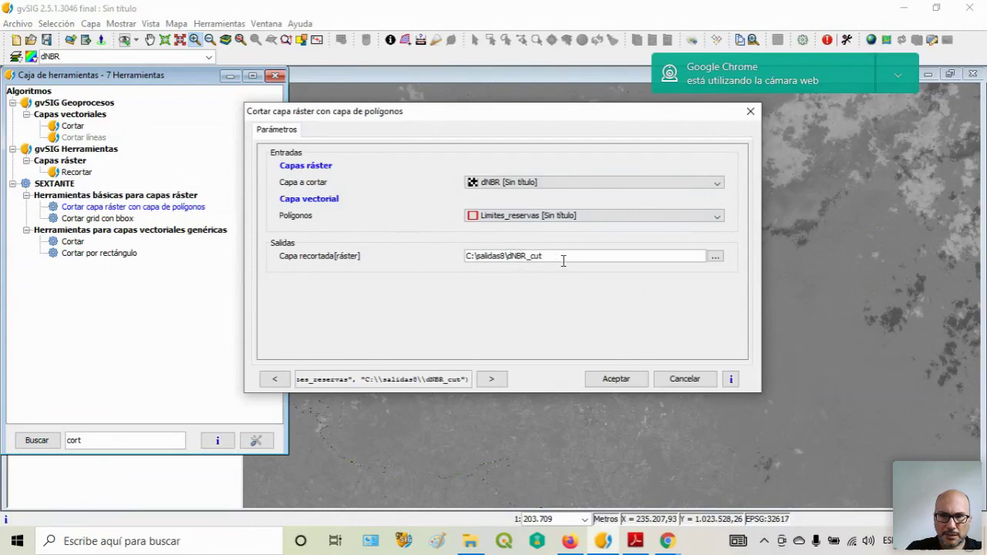
left_click(615, 380)
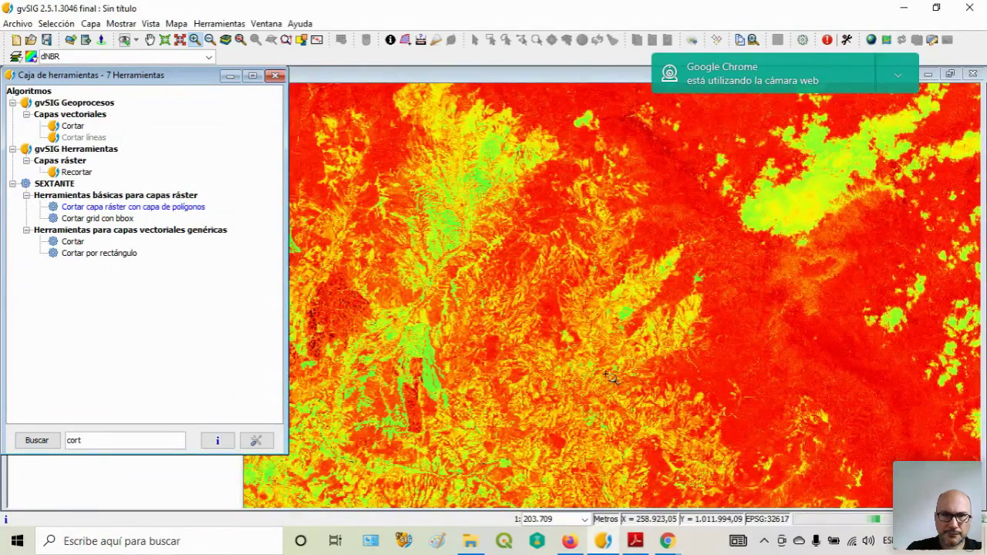
- Close the toolbox and remove the Resultado layer generated by the clipping
left_click(275, 76)
left_click(71, 91)
right_click(71, 91)
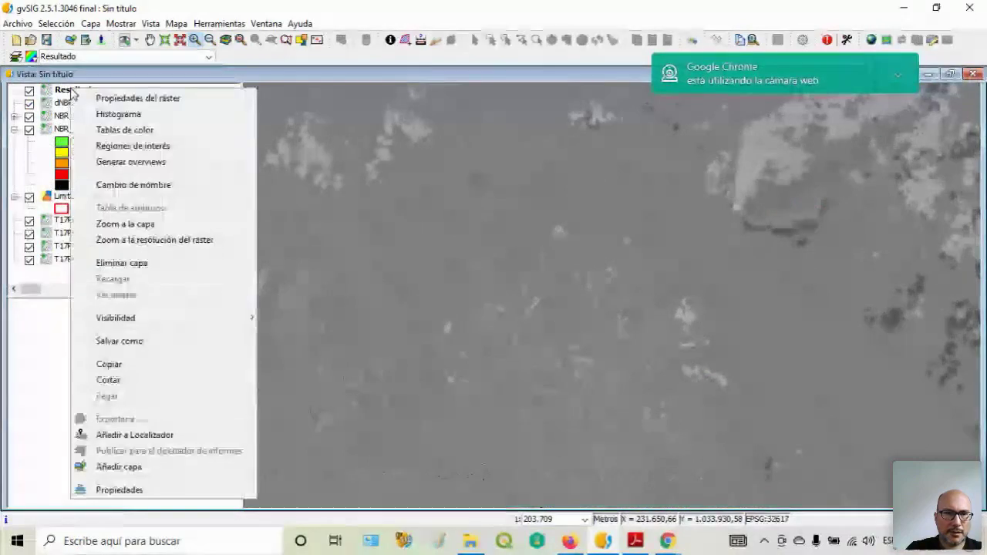
left_click(121, 263)
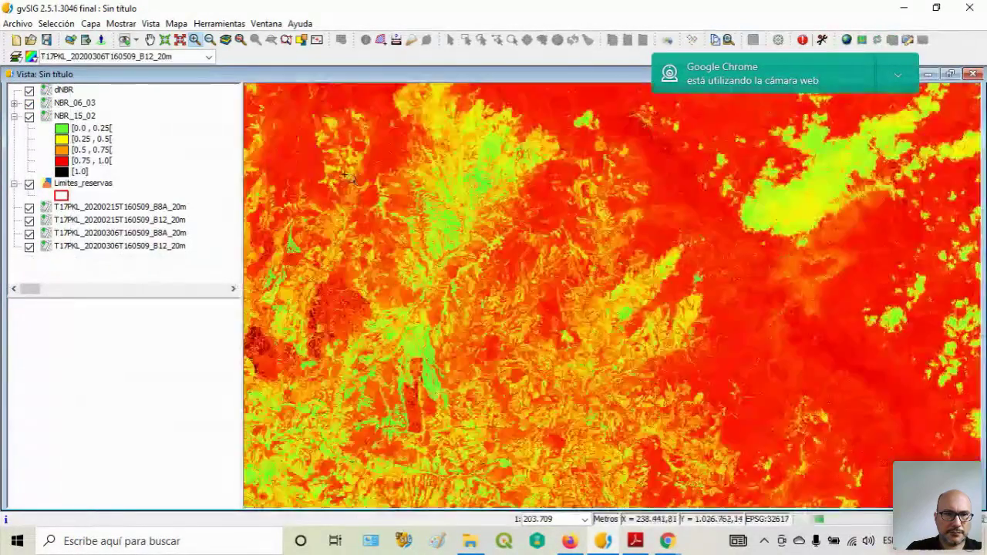
- Load dNBR_cut.tif from the salidas8 folder into the view as a normal, untiled layer
left_click(70, 39)
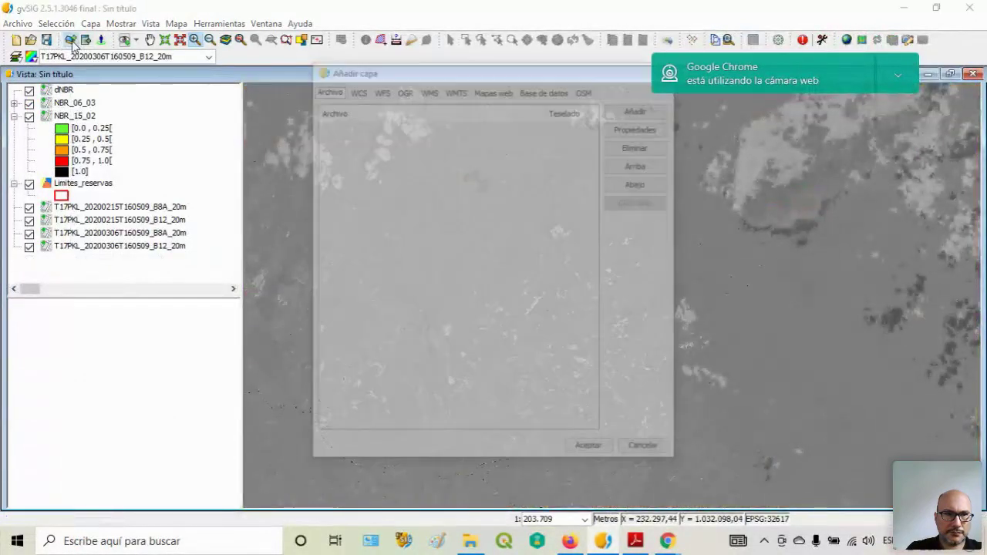
left_click(639, 108)
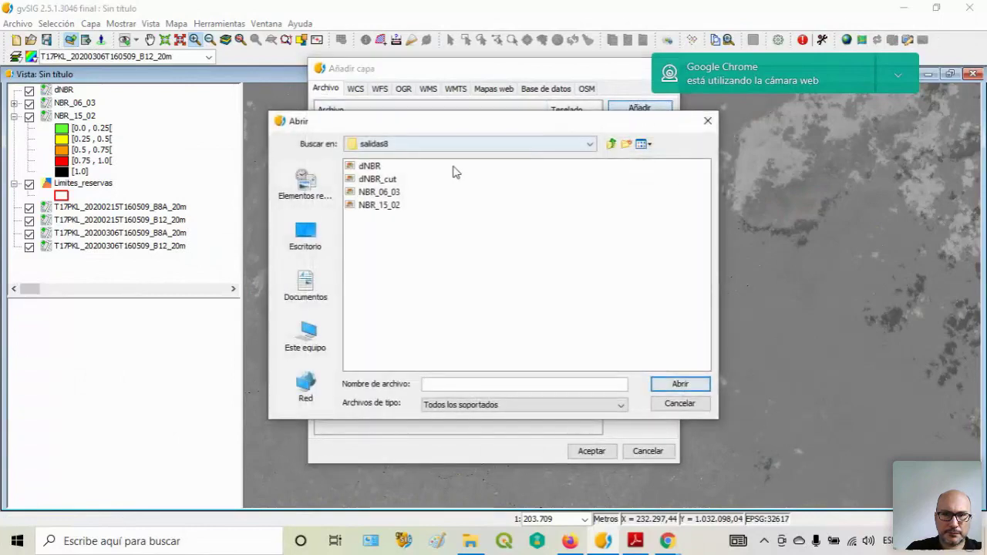
left_click(379, 179)
left_click(672, 383)
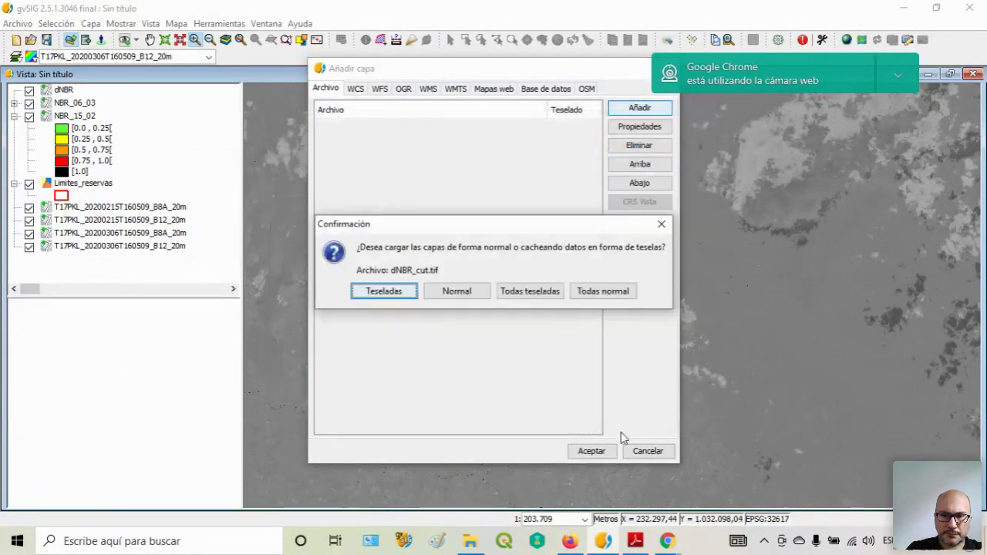
left_click(604, 295)
left_click(590, 450)
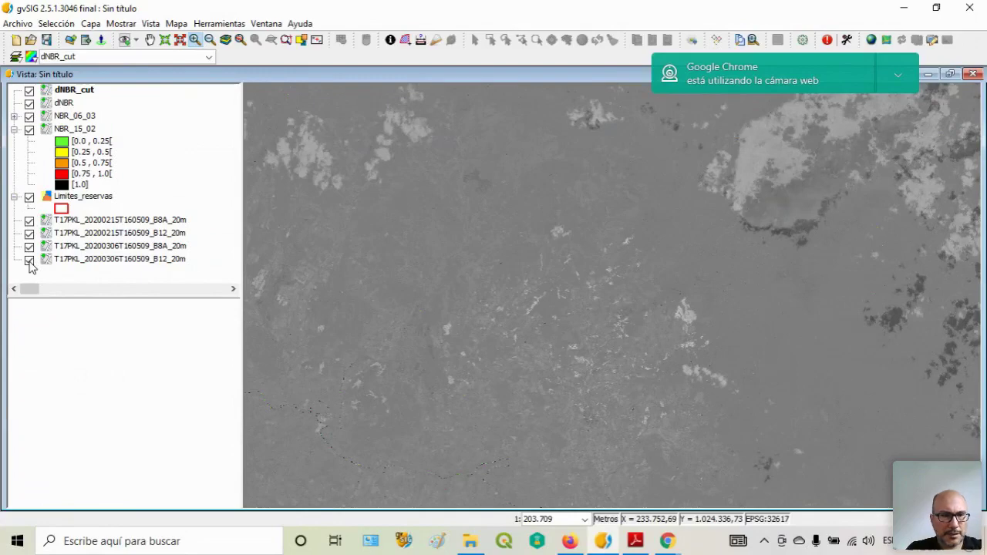
- Hide the four Sentinel-2 band layers, B12 and B8A of both 20200306 and 20200215
left_click(29, 261)
left_click(29, 259)
left_click(29, 246)
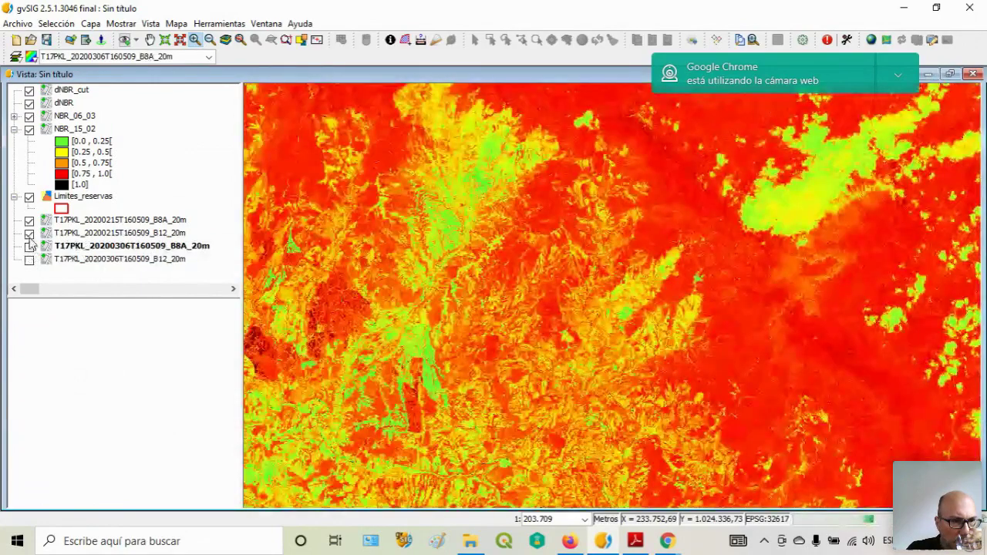
left_click(29, 233)
left_click(29, 221)
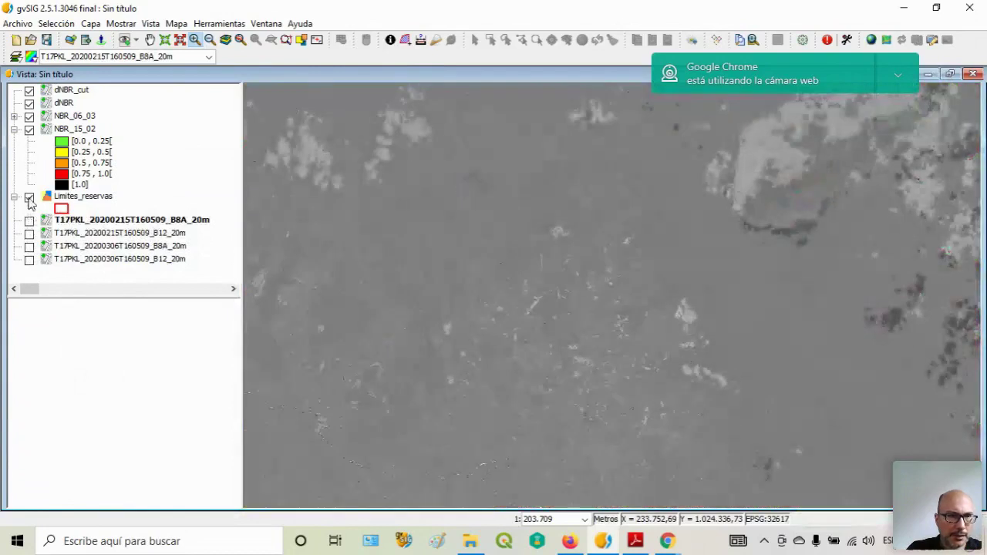
- Hide the NBR_15_02, NBR_06_03 and dNBR layers, then make dNBR_cut active with the Limites_reservas legend collapsed
left_click(30, 130)
left_click(29, 118)
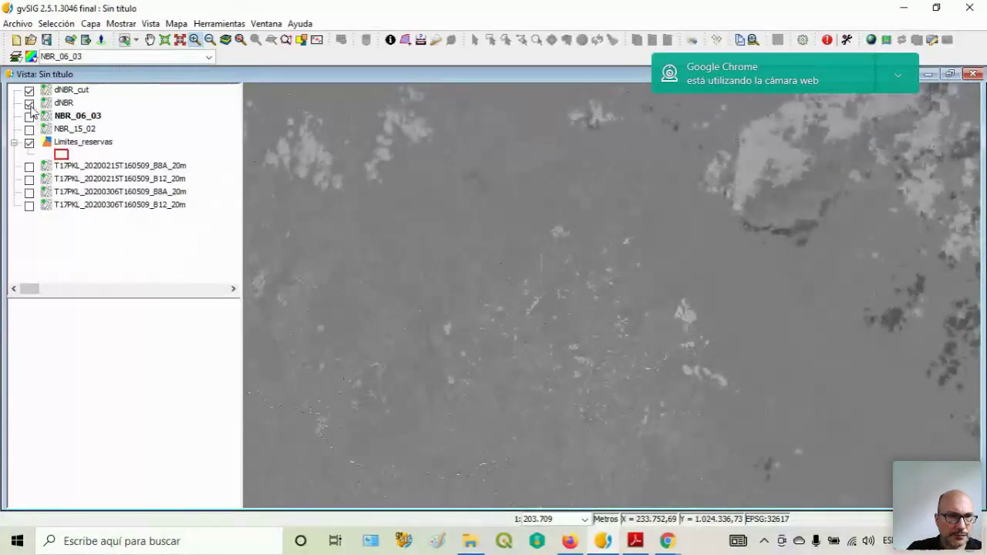
left_click(29, 104)
left_click(73, 90)
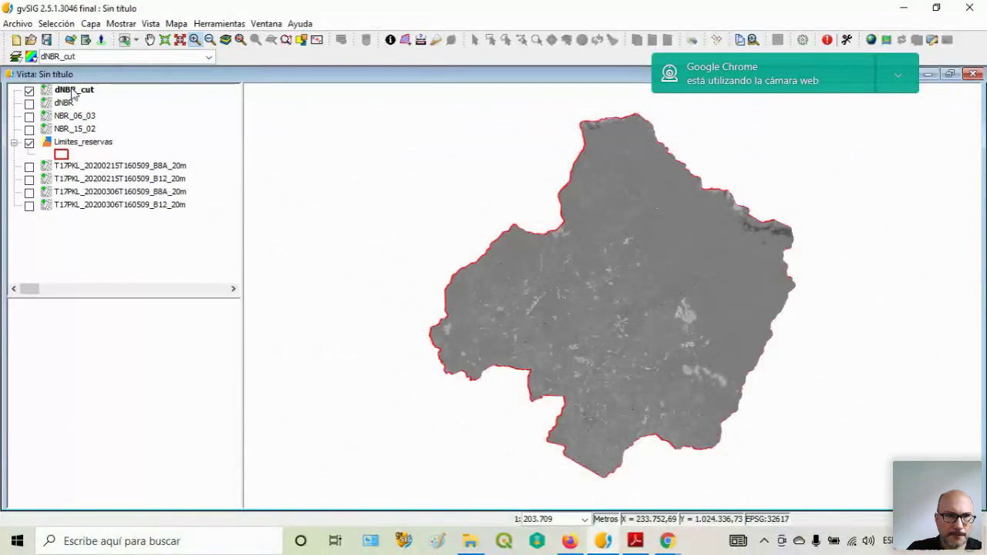
left_click(14, 143)
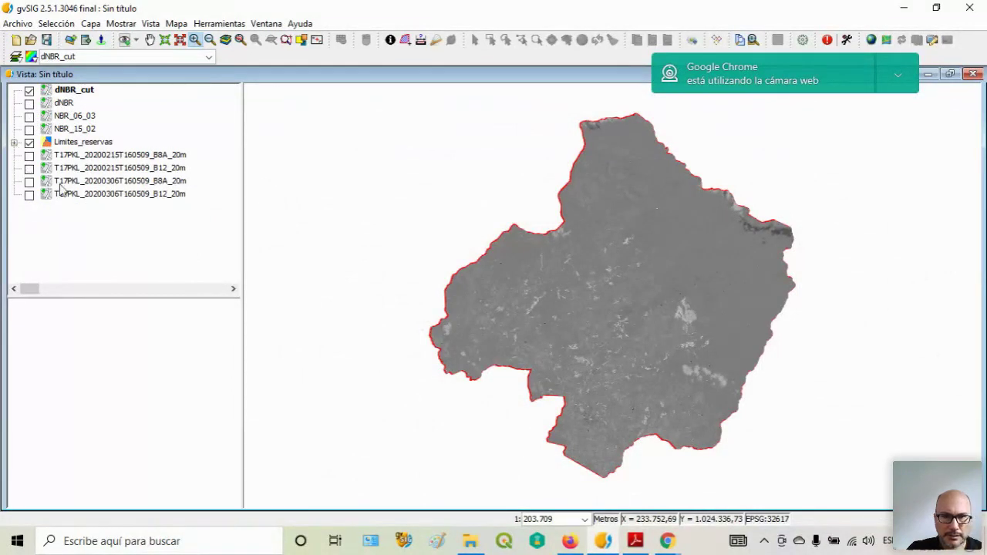
- Open the colour tables settings for the dNBR_cut raster layer
left_click(656, 327)
left_click(678, 341)
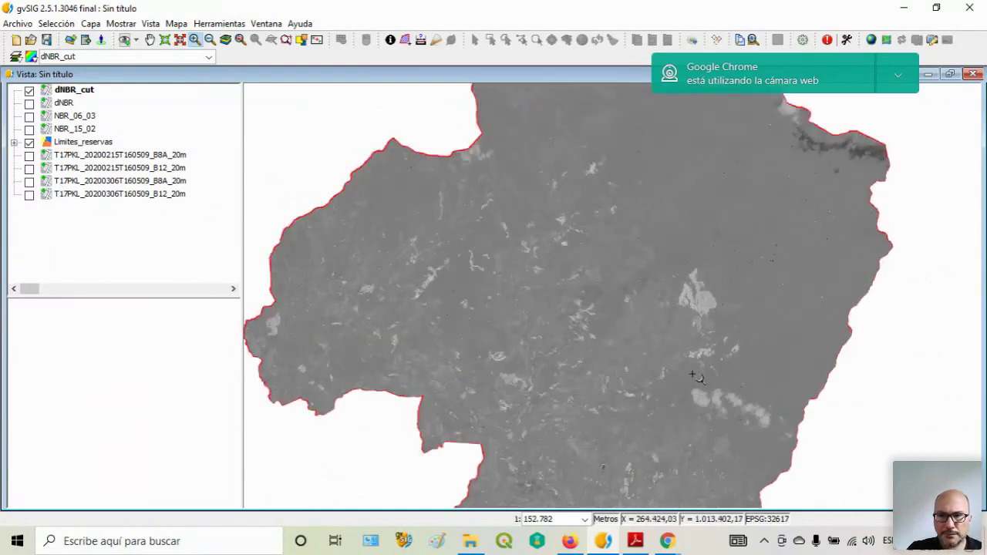
left_click(682, 362)
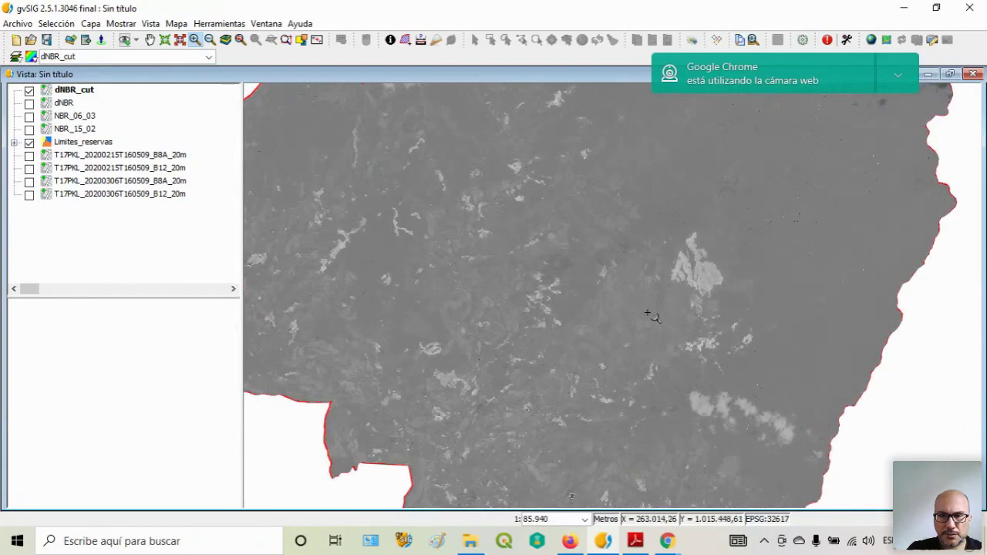
left_click(651, 324)
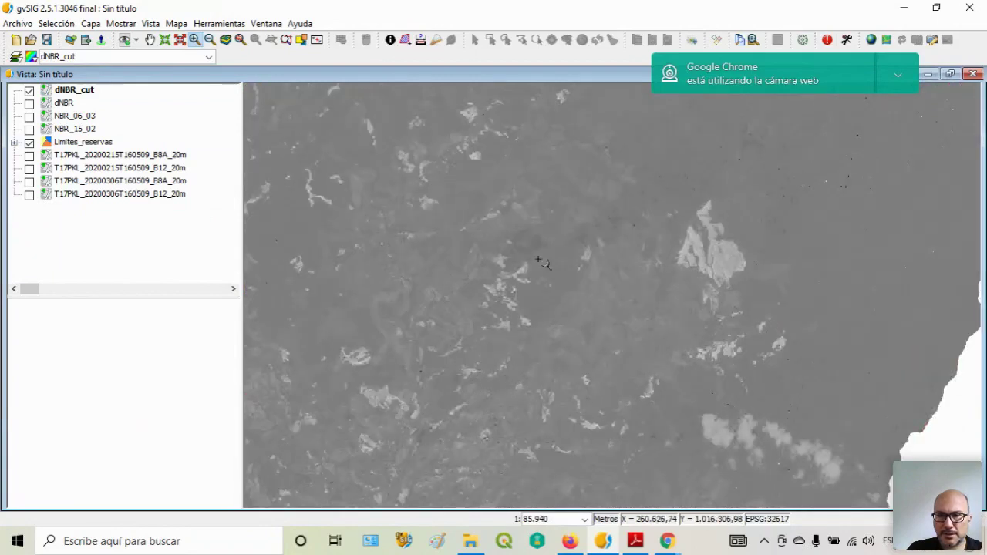
left_click(624, 299)
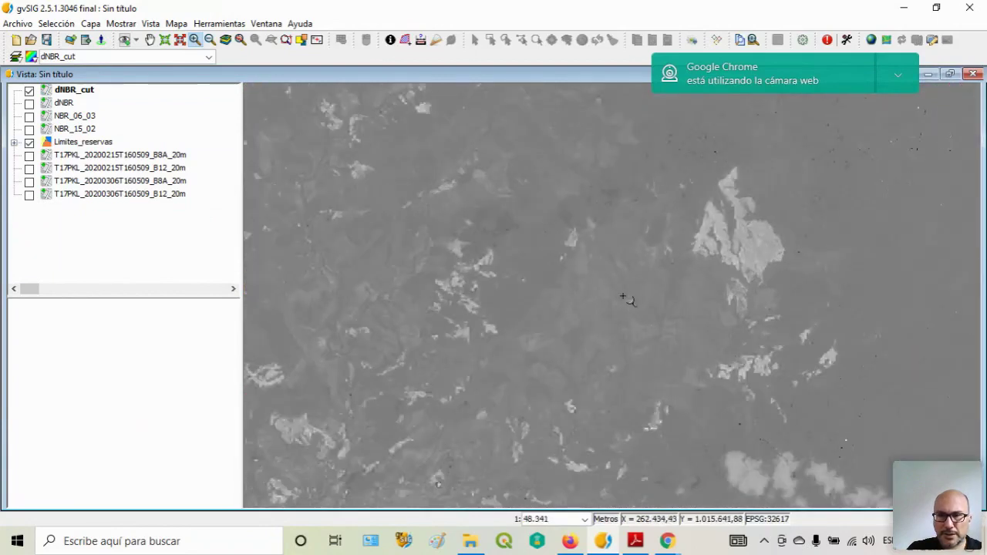
scroll(627, 300, "down", 2)
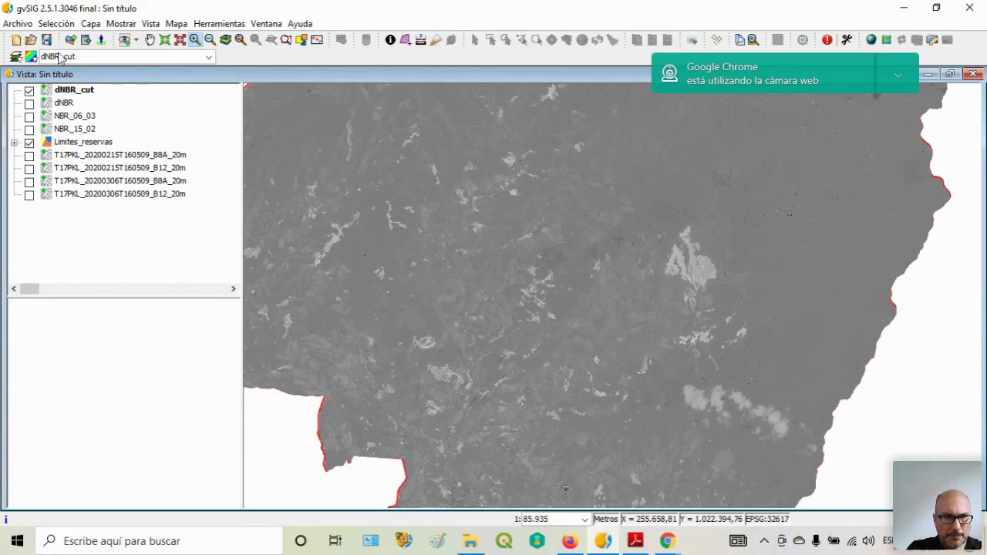
left_click(34, 60)
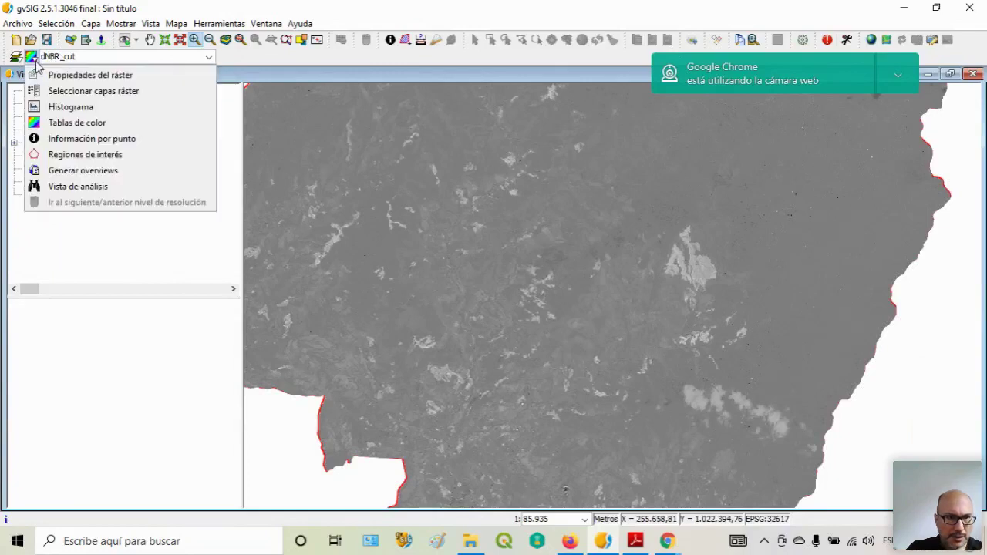
left_click(71, 123)
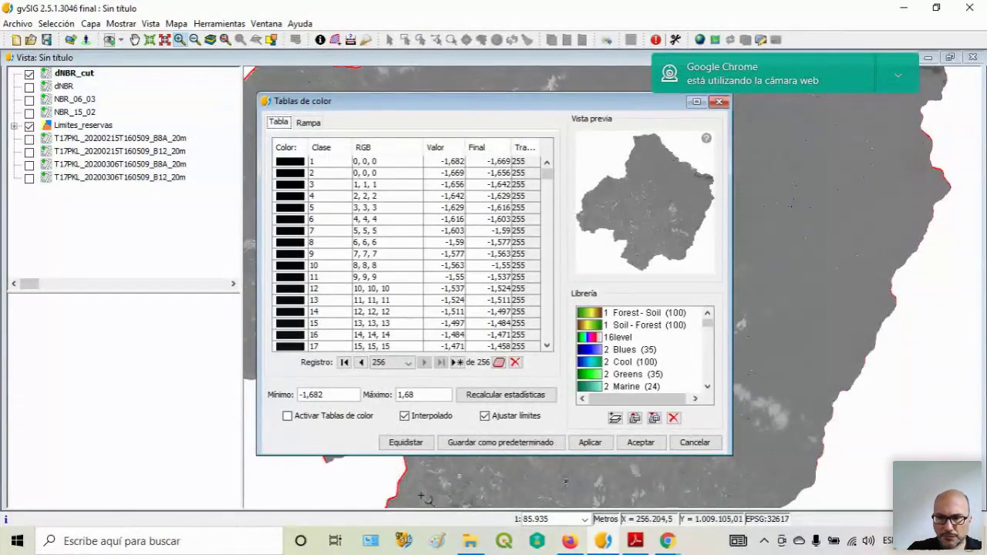
- Consult the fire severity classification table and the recommended value range in Tutorial_Incendios.pdf in Adobe Reader, and return to gvSIG
left_click(637, 543)
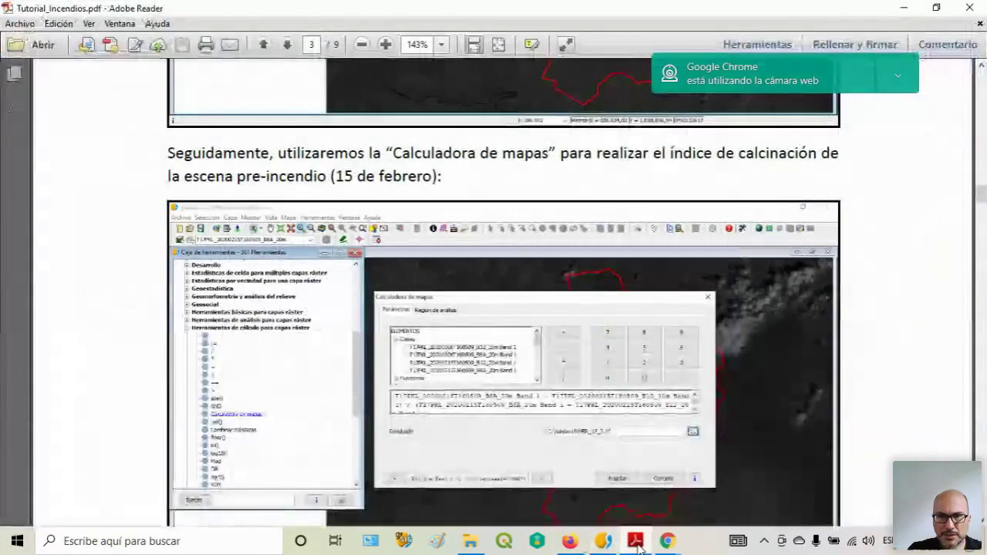
scroll(572, 388, "down", 5)
scroll(572, 388, "down", 10)
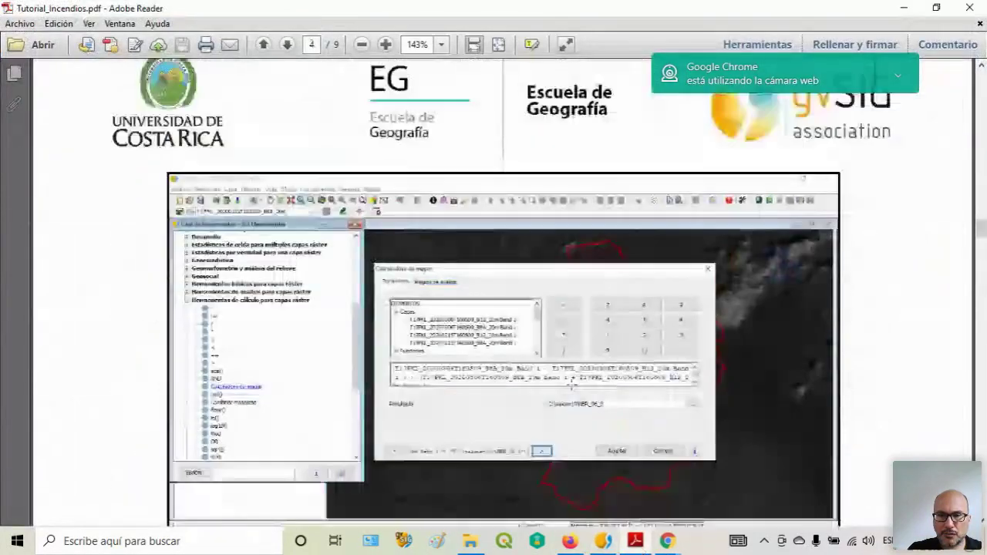
scroll(572, 388, "down", 15)
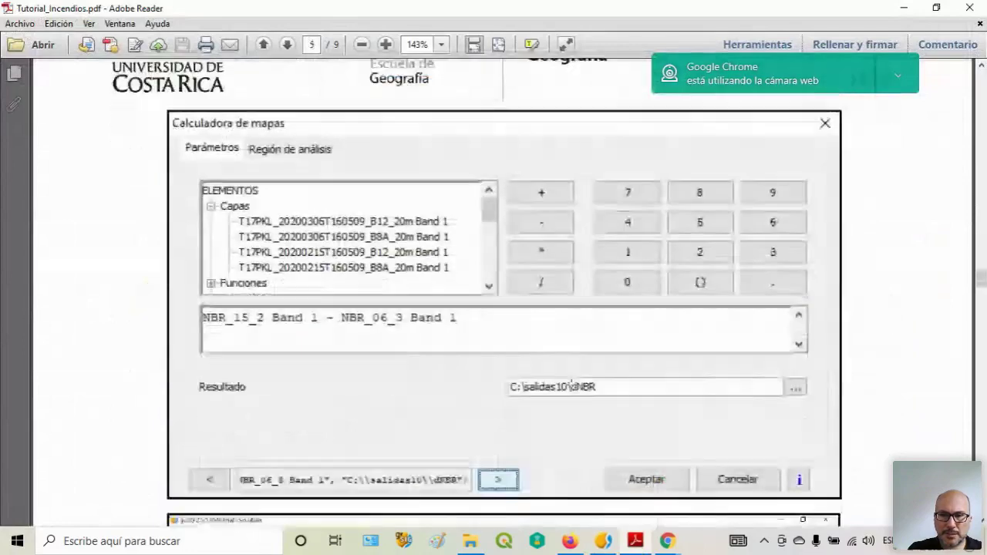
scroll(573, 389, "down", 15)
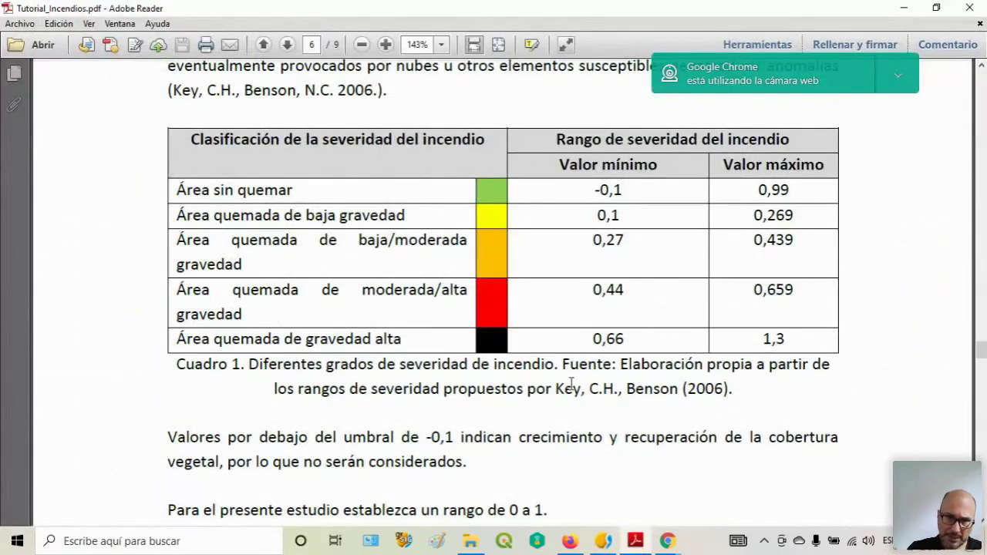
scroll(572, 384, "down", 1)
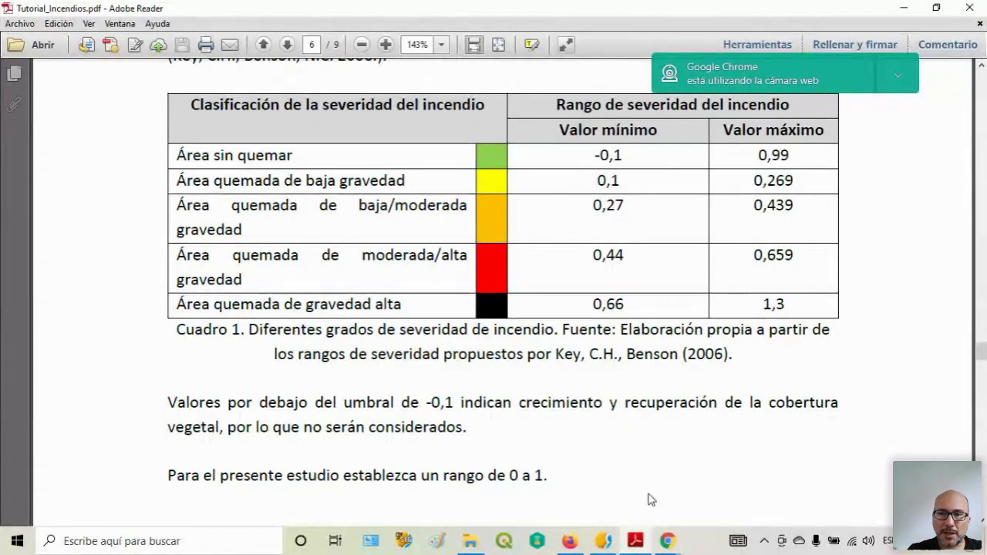
mouse_move(669, 546)
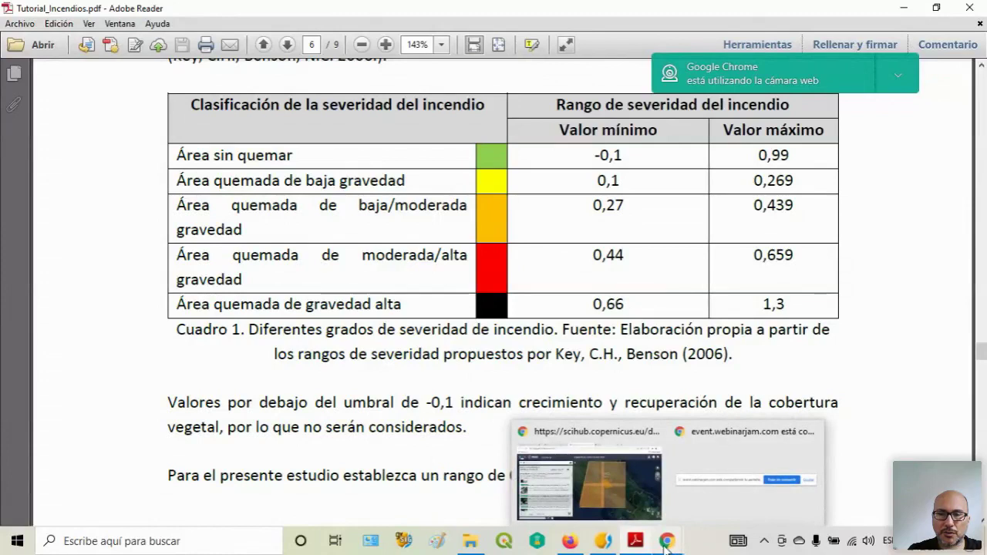
mouse_move(604, 544)
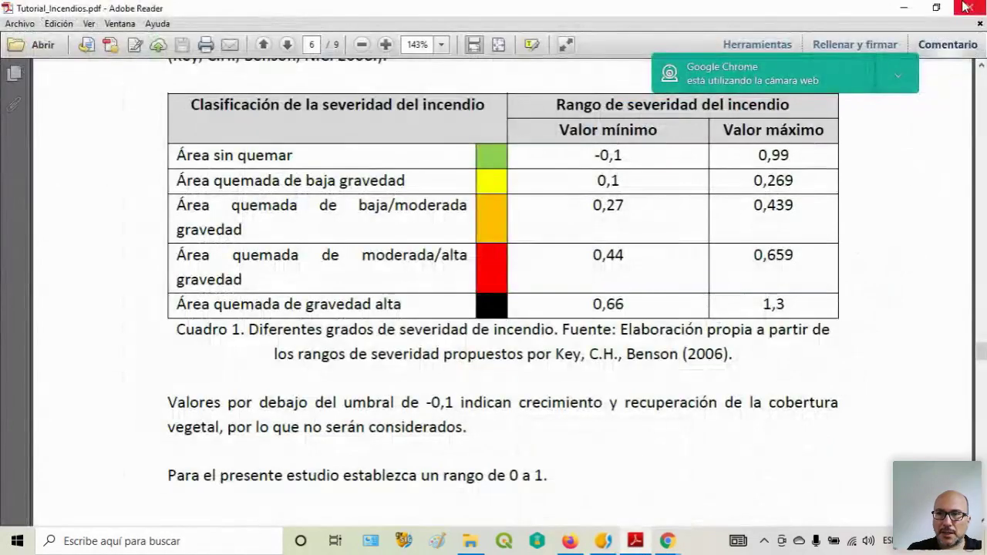
key("alt+Tab")
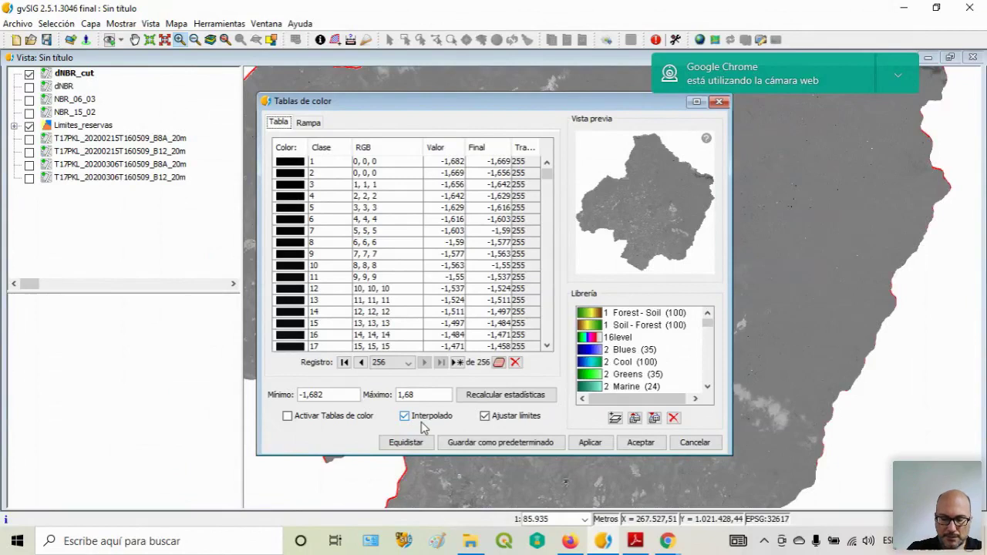
- Set the dNBR_cut colour table's range to a minimum of 0 and a maximum of 1, with its classes equally spaced
left_click(405, 417)
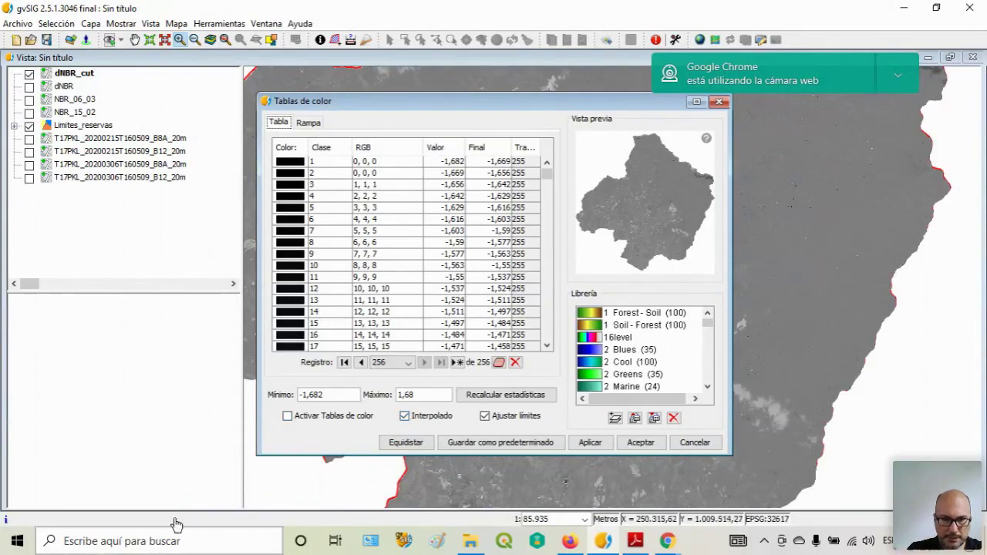
left_click_drag(352, 394, 299, 395)
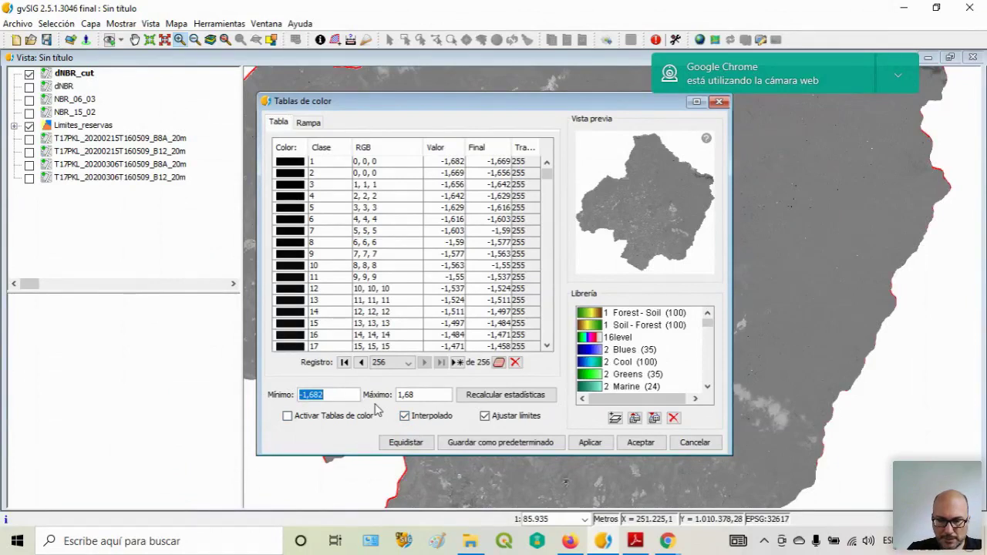
left_click(345, 393)
double_click(356, 393)
type("0")
left_click(427, 398)
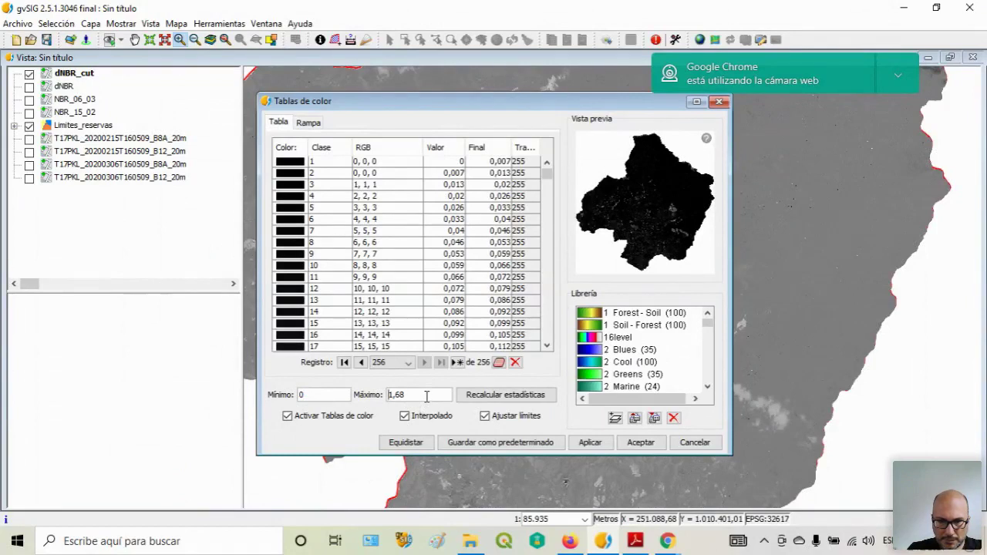
left_click_drag(411, 397, 392, 395)
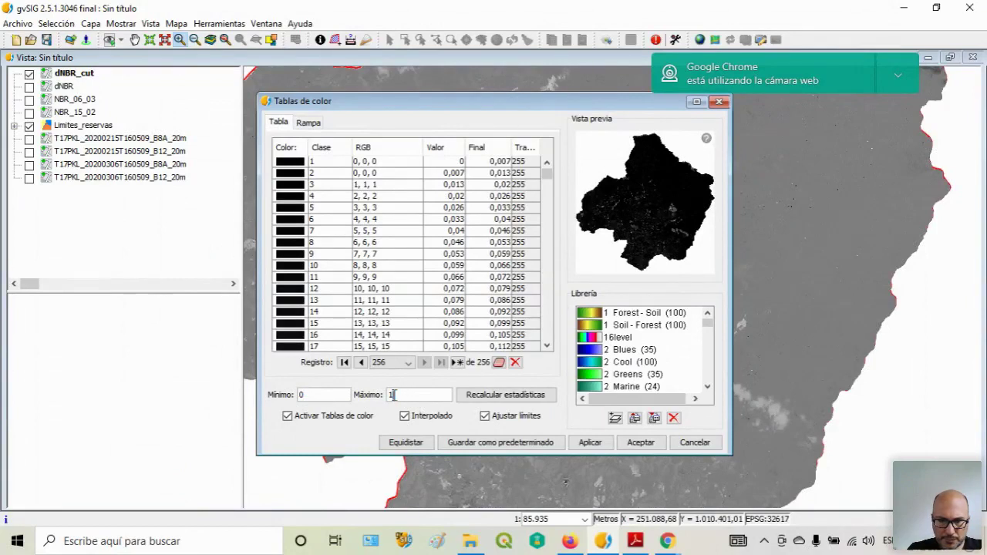
left_click(429, 420)
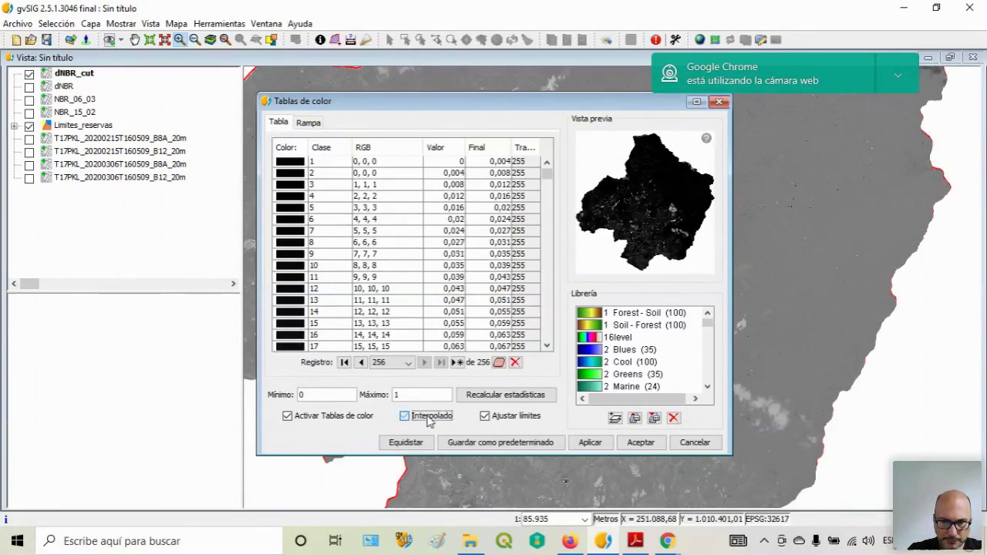
left_click(399, 445)
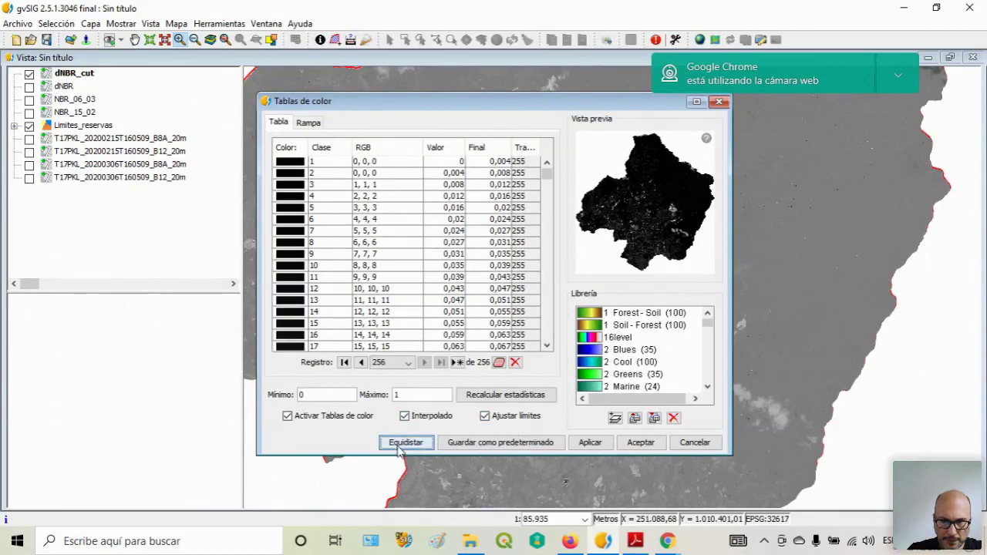
- Choose the prism colour table from the library, space its classes equally and apply it to dNBR_cut
scroll(628, 361, "down", 5)
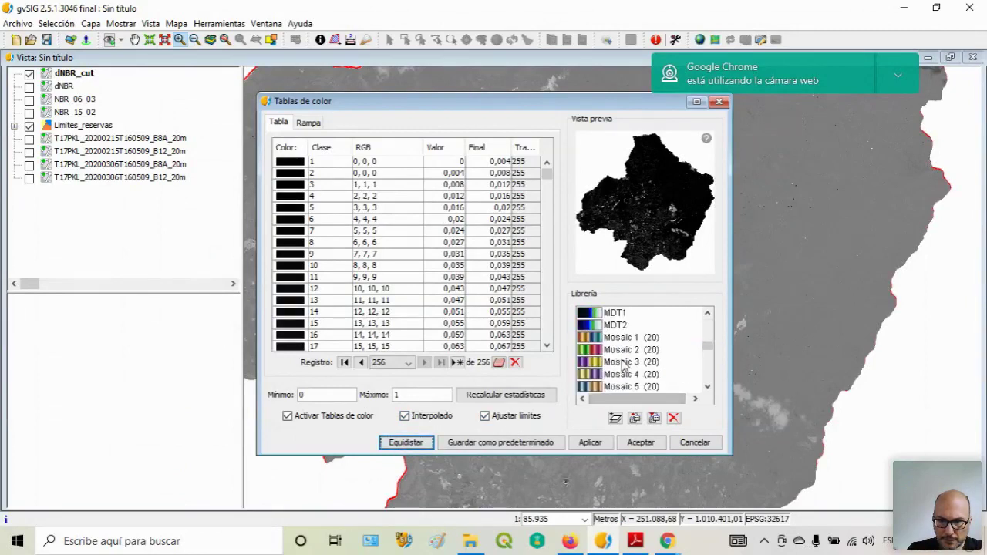
scroll(623, 367, "down", 10)
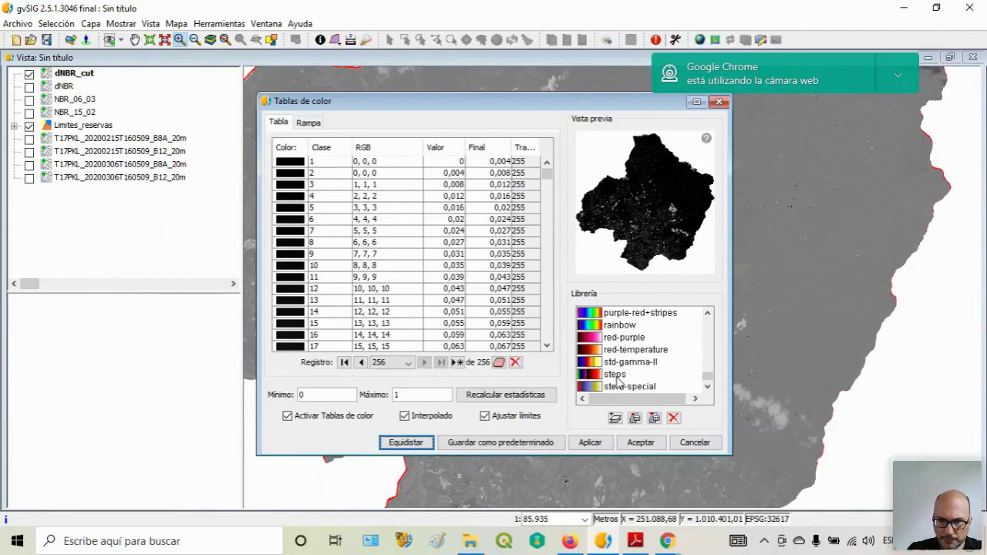
scroll(617, 380, "up", 10)
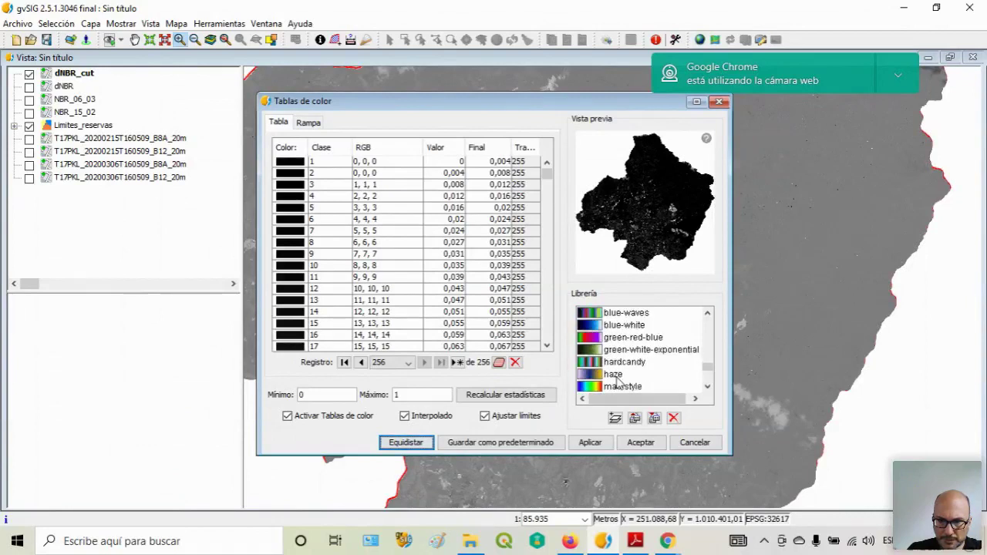
scroll(617, 380, "up", 1)
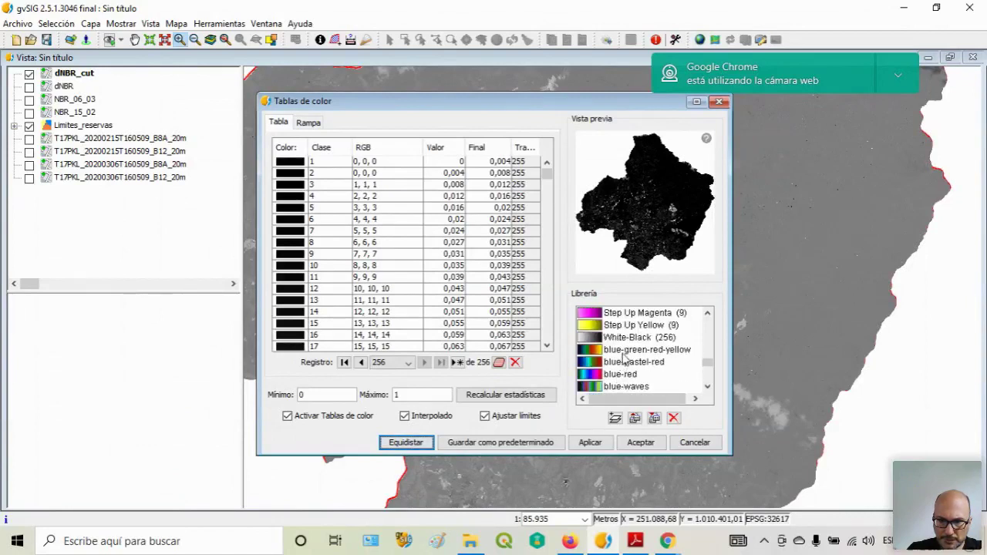
scroll(626, 354, "up", 8)
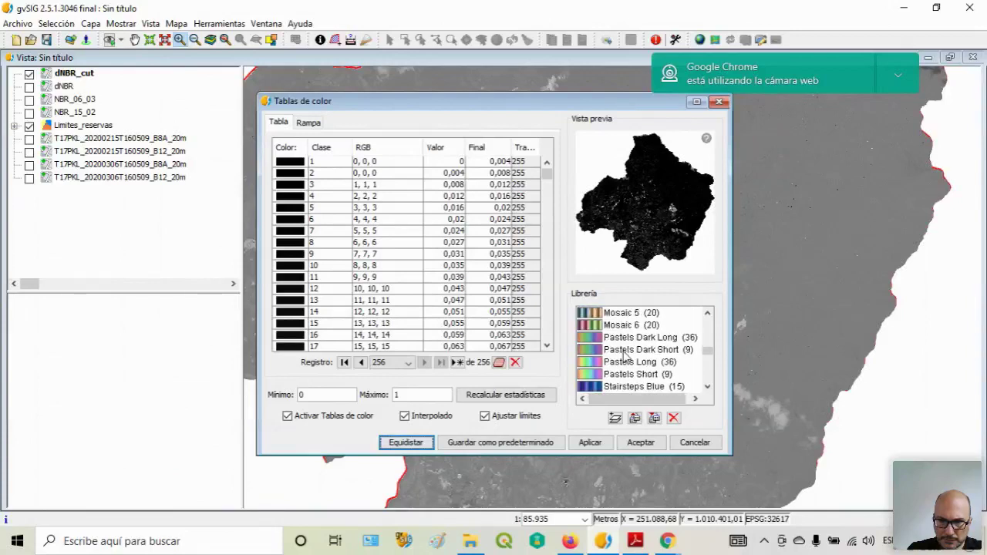
scroll(626, 355, "up", 7)
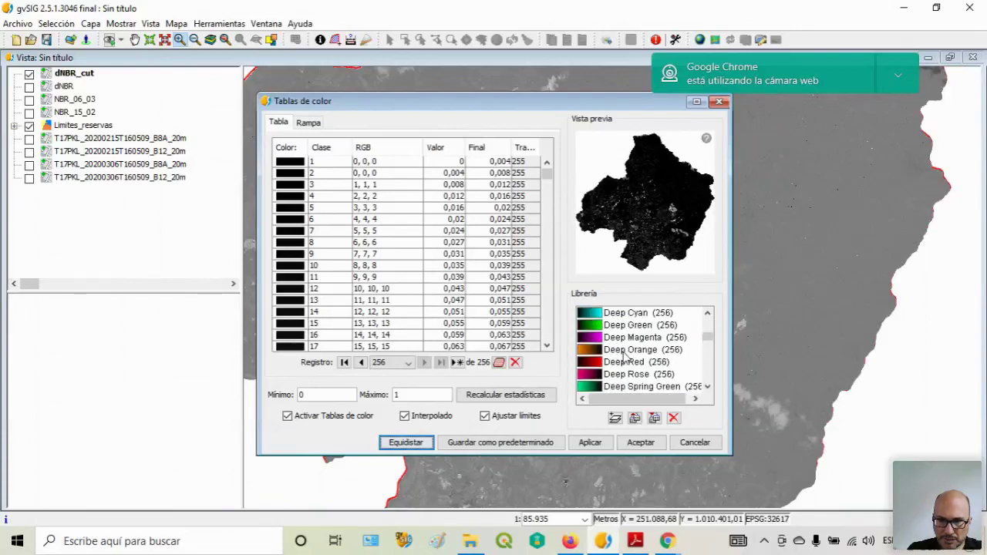
scroll(625, 356, "down", 8)
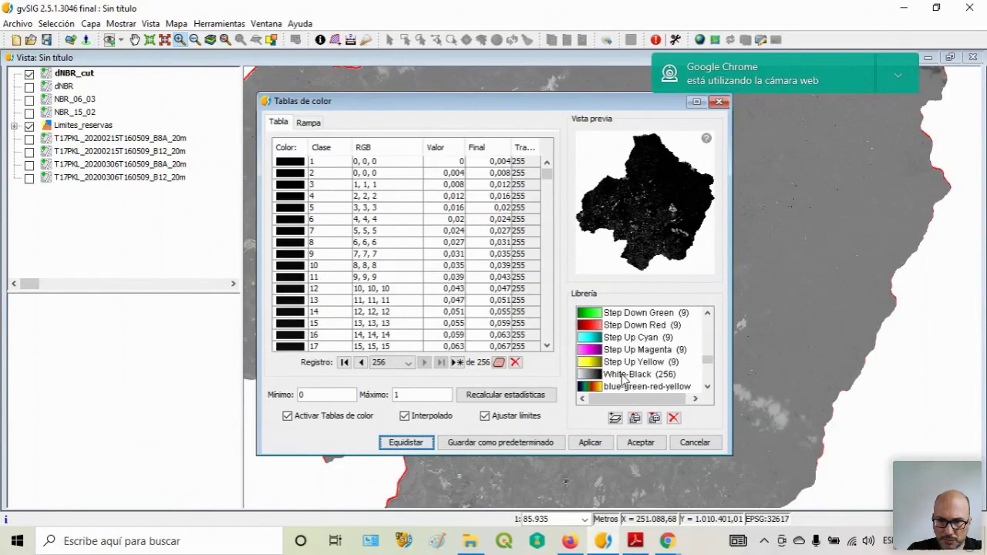
scroll(623, 379, "down", 6)
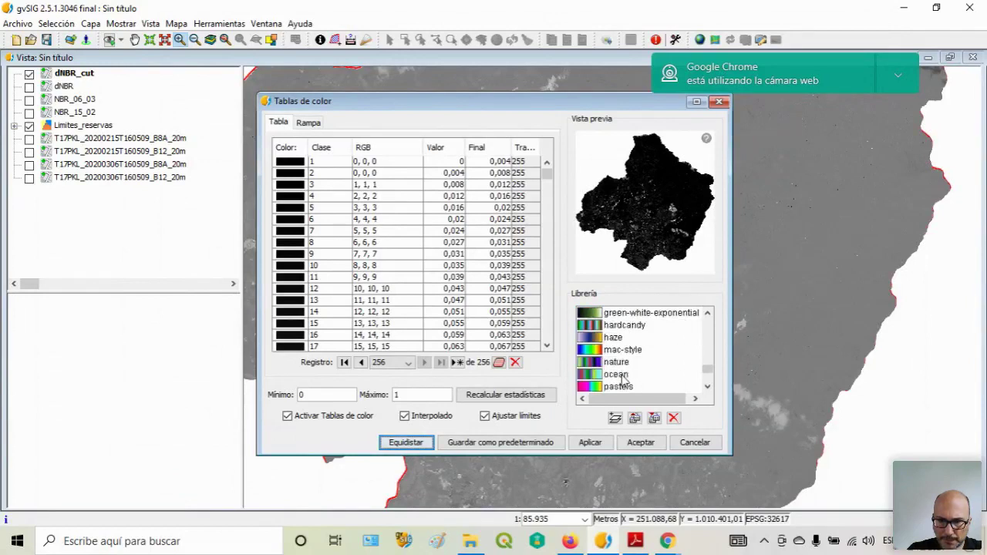
scroll(623, 379, "down", 2)
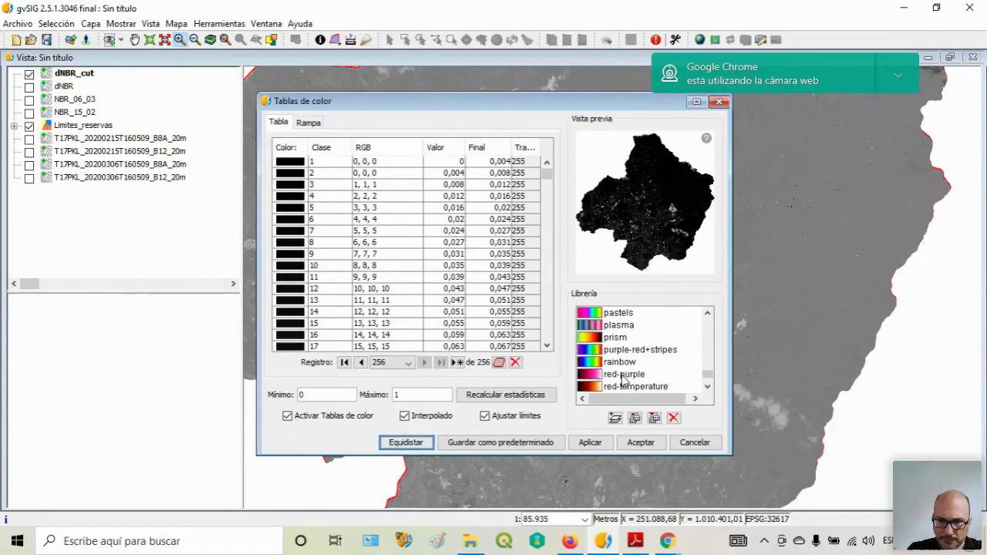
scroll(623, 378, "down", 1)
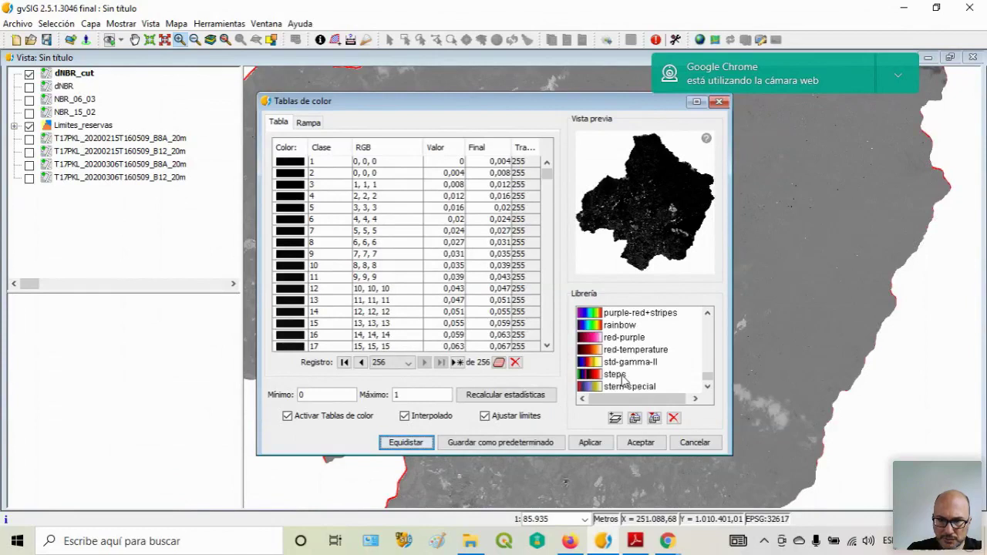
scroll(623, 378, "up", 1)
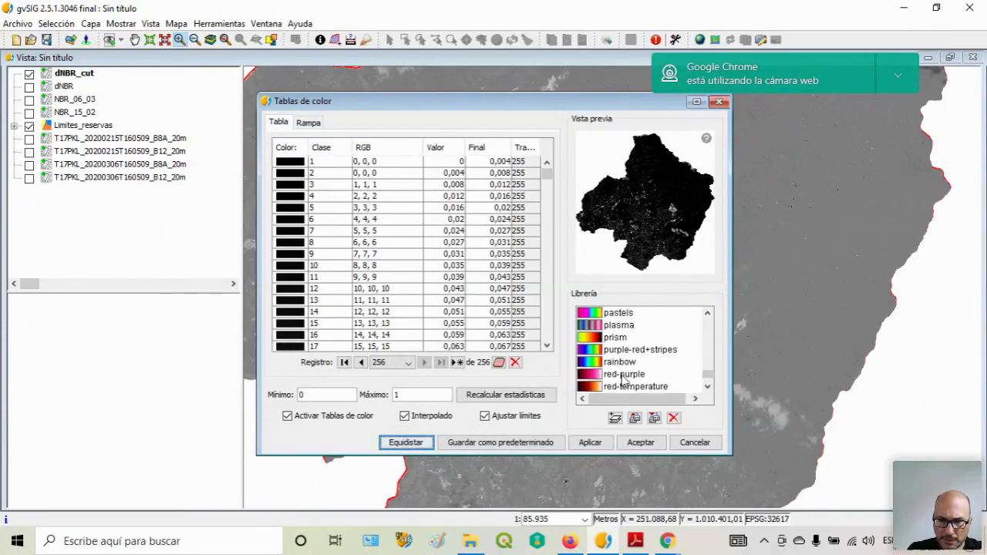
scroll(623, 379, "up", 1)
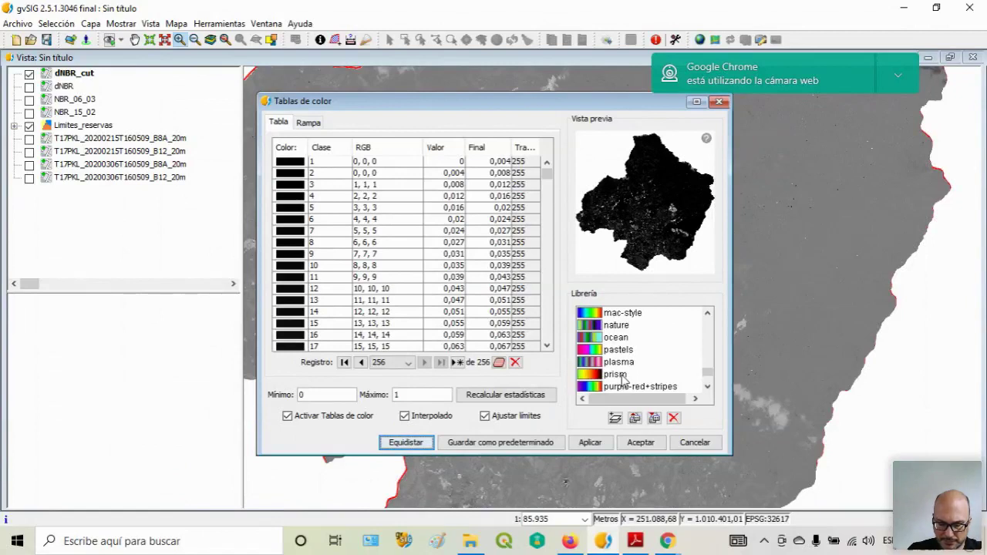
left_click(621, 374)
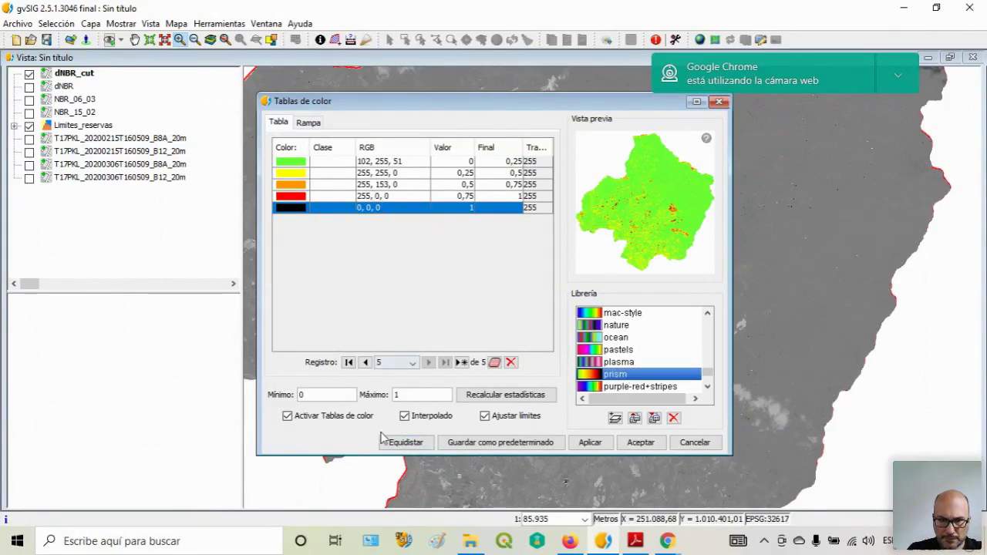
left_click(406, 444)
left_click(591, 443)
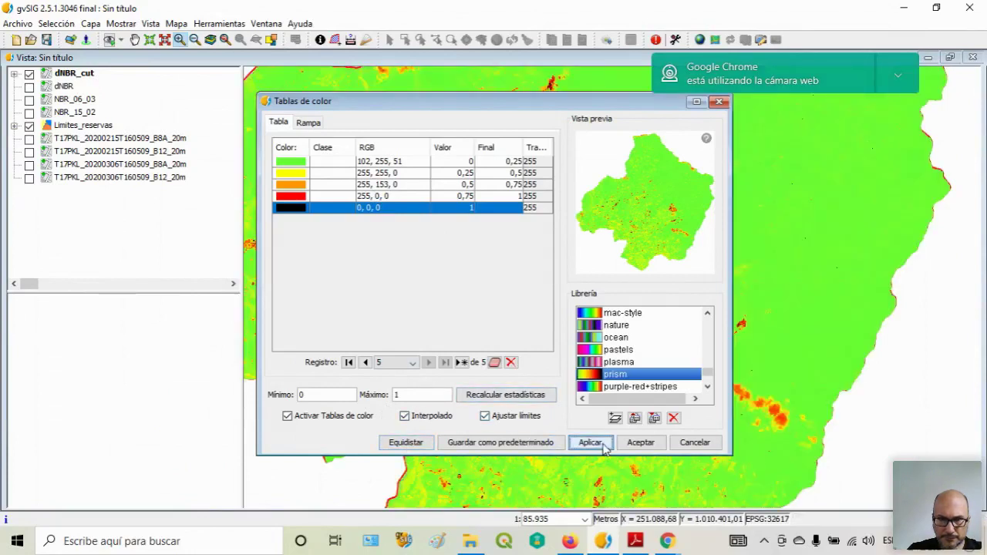
- Accept the dNBR_cut colour table, expand the layer's legend, hide the Limites_reservas layer and make dNBR_cut active
left_click_drag(560, 105, 375, 110)
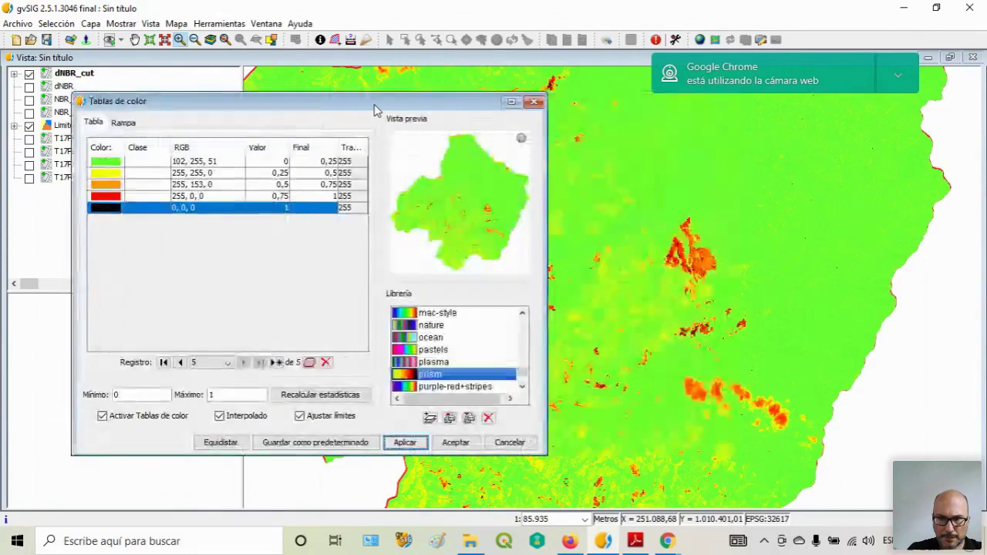
left_click(453, 443)
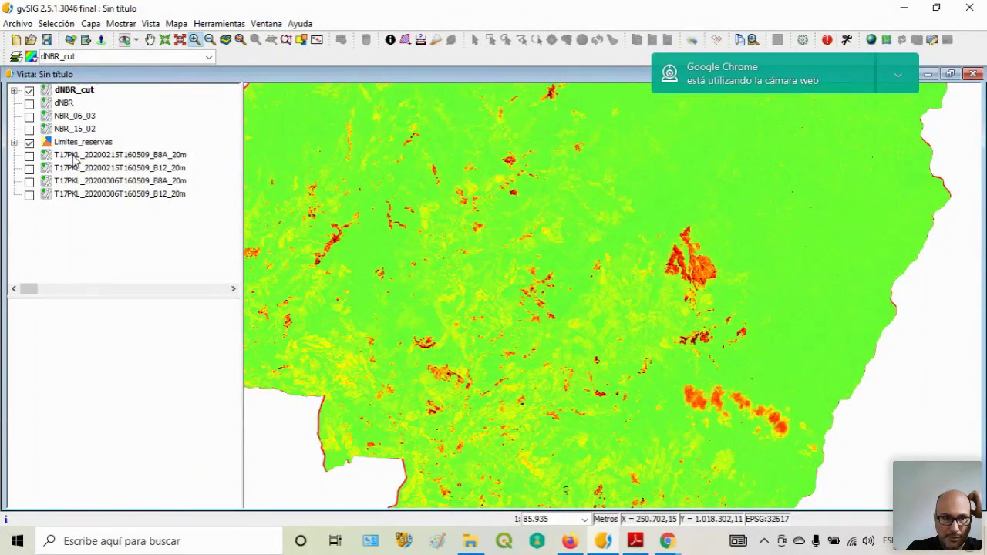
left_click(13, 91)
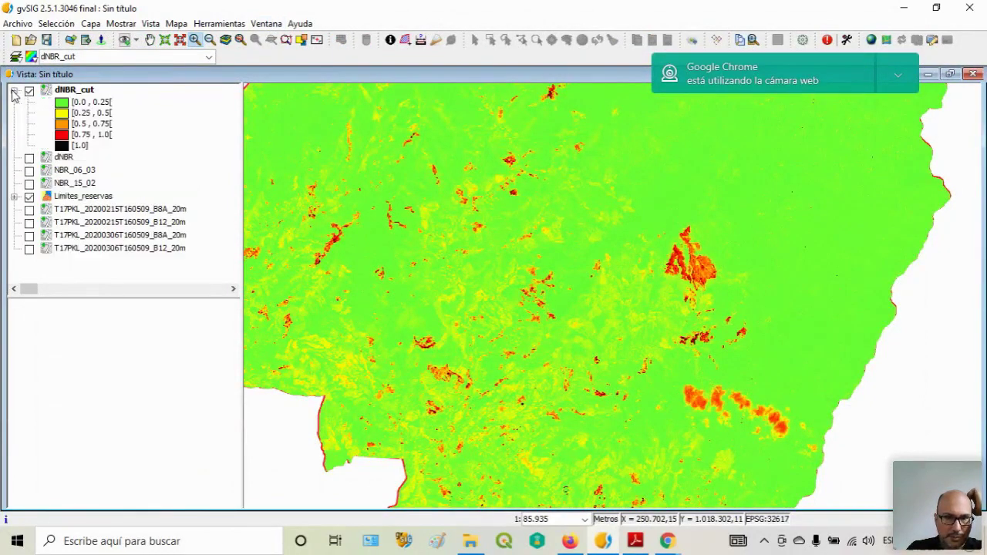
left_click(30, 197)
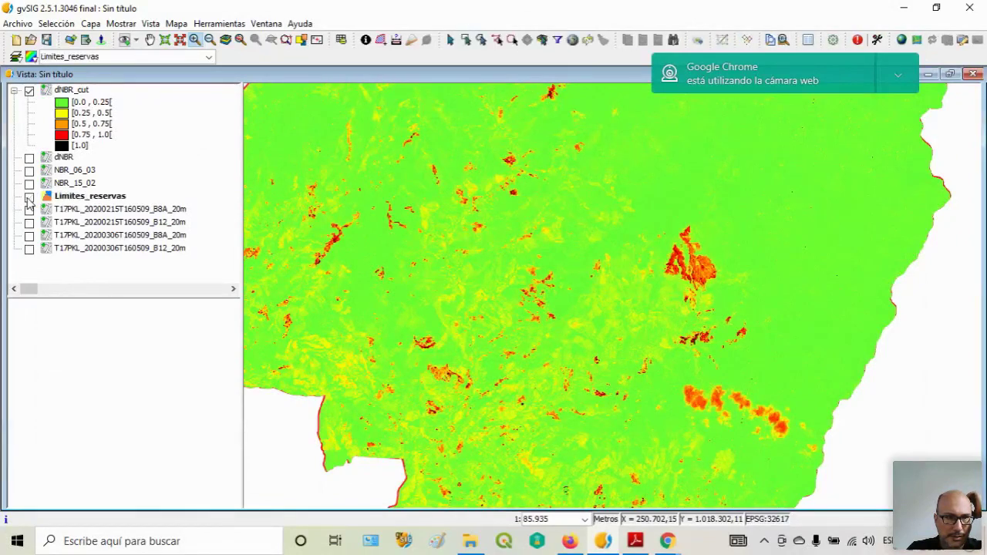
left_click(77, 91)
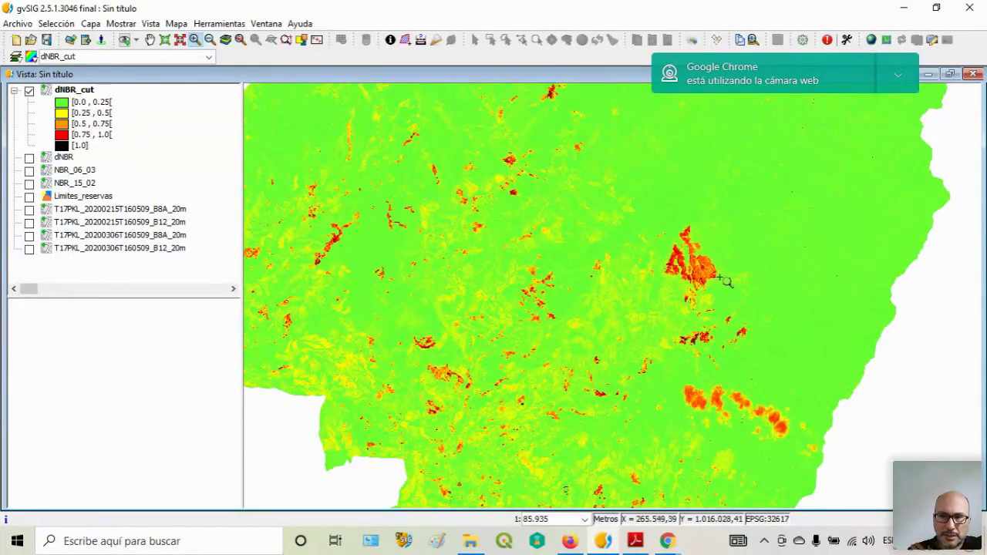
- Examine the large red burn patch and the chain of orange patches in the eastern part of dNBR_cut up close
left_click_drag(636, 209, 775, 374)
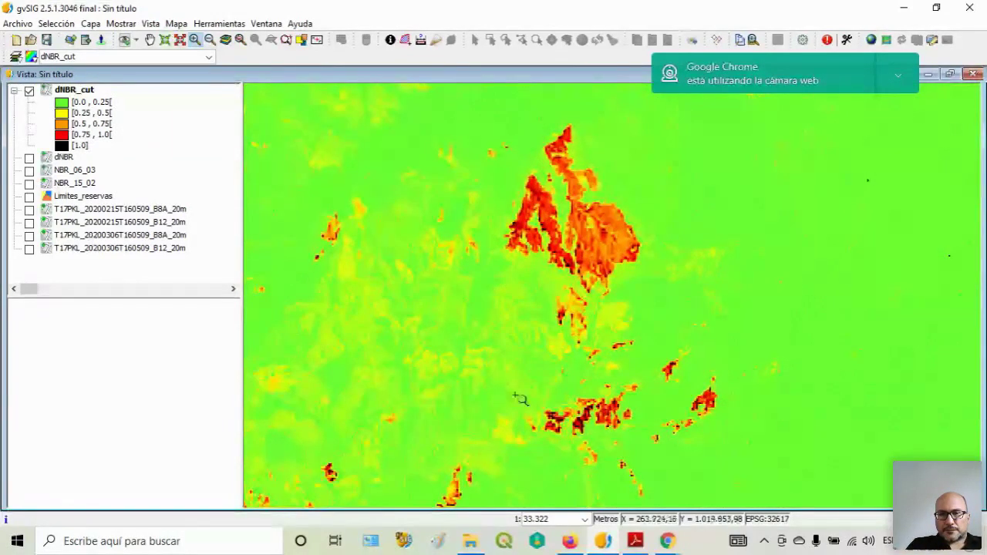
scroll(516, 397, "down", 3)
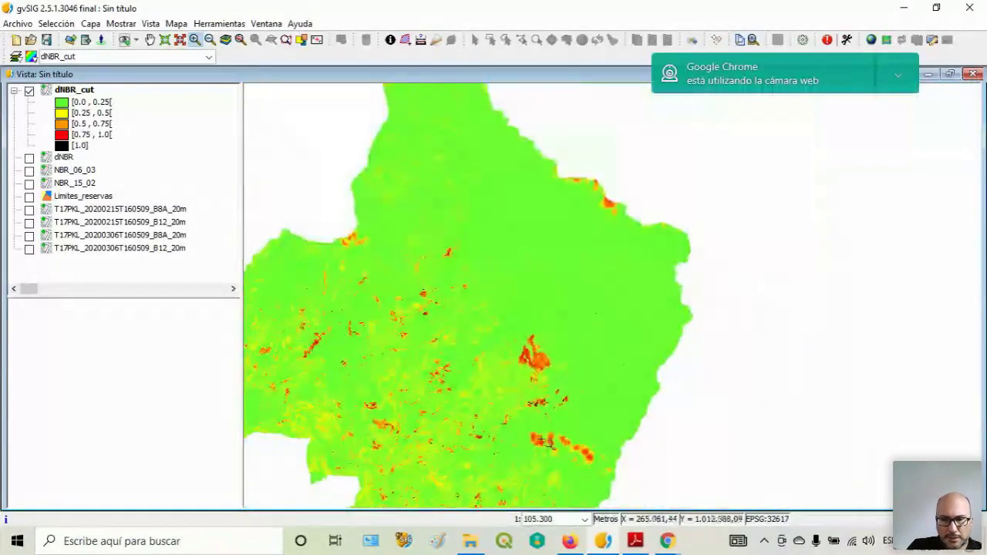
left_click_drag(497, 322, 614, 478)
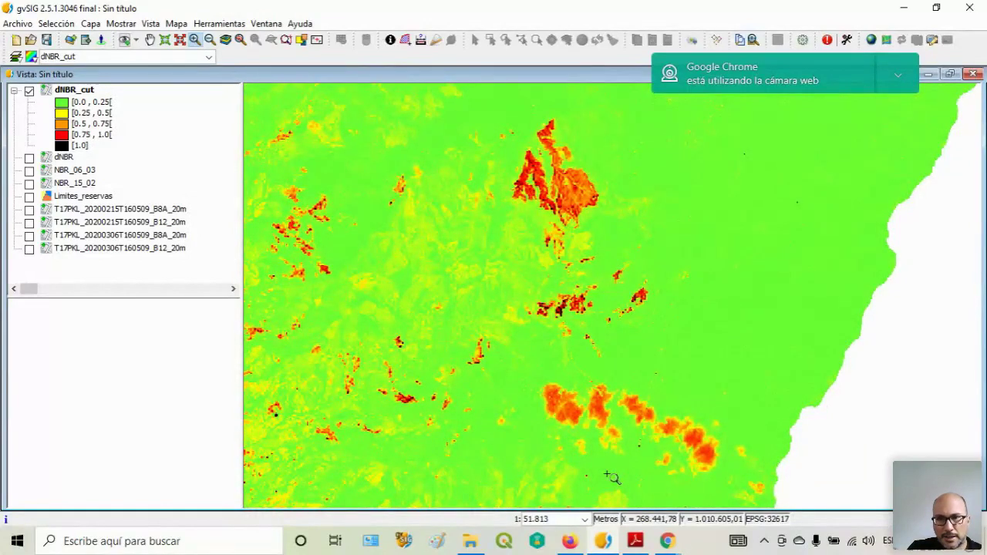
left_click_drag(484, 116, 740, 483)
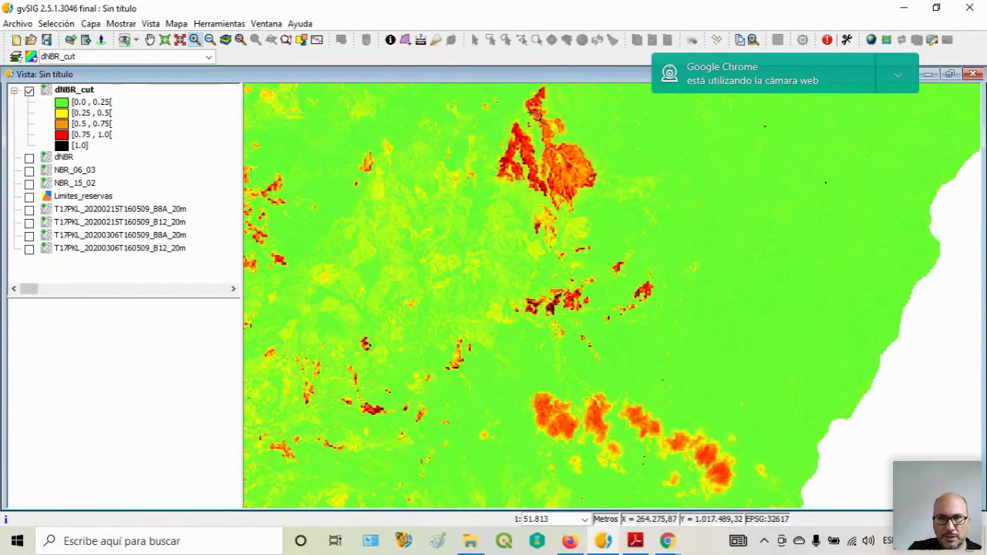
left_click_drag(497, 357, 760, 519)
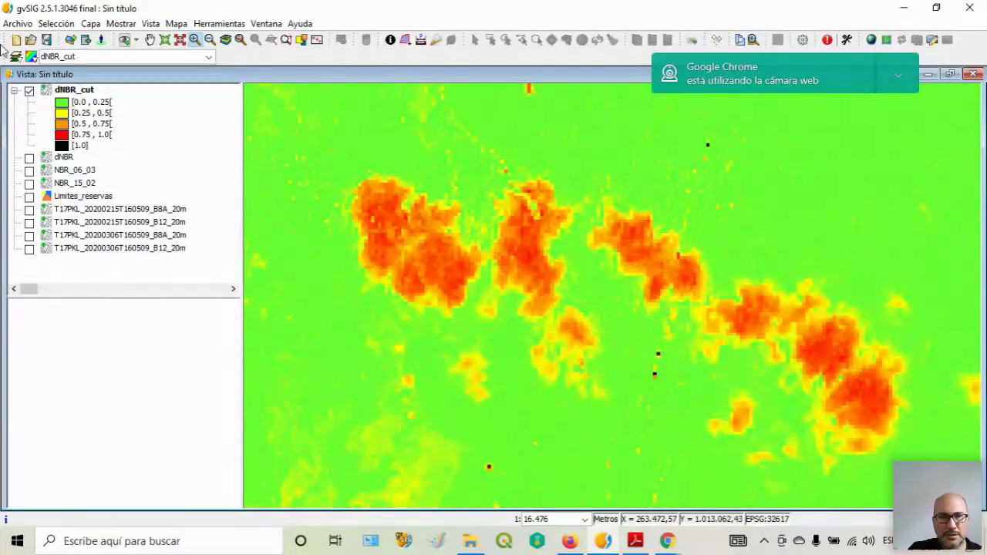
- Hide dNBR_cut to inspect the 20200215 B12 and B8A bands over the orange patches, and show only the 20200306 B8A band
double_click(29, 94)
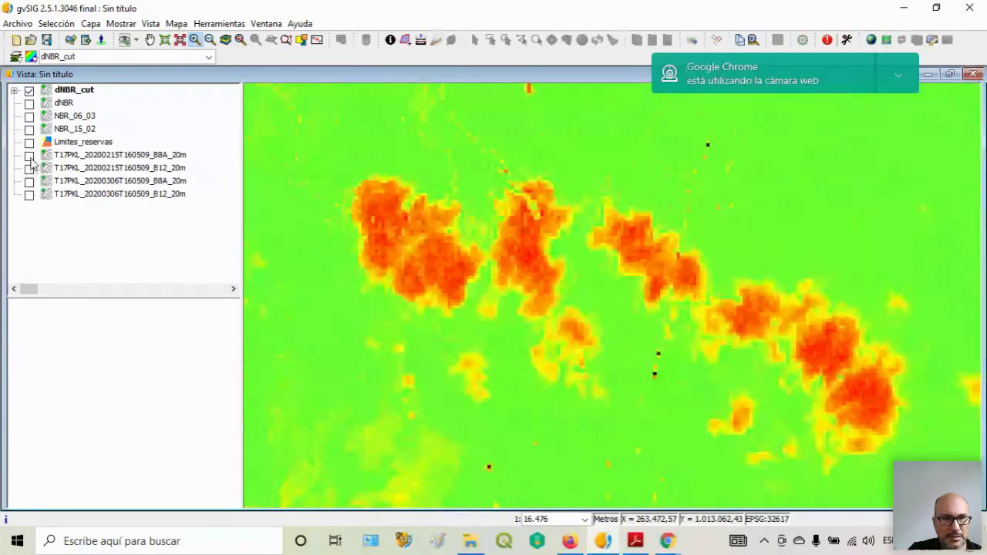
left_click(28, 169)
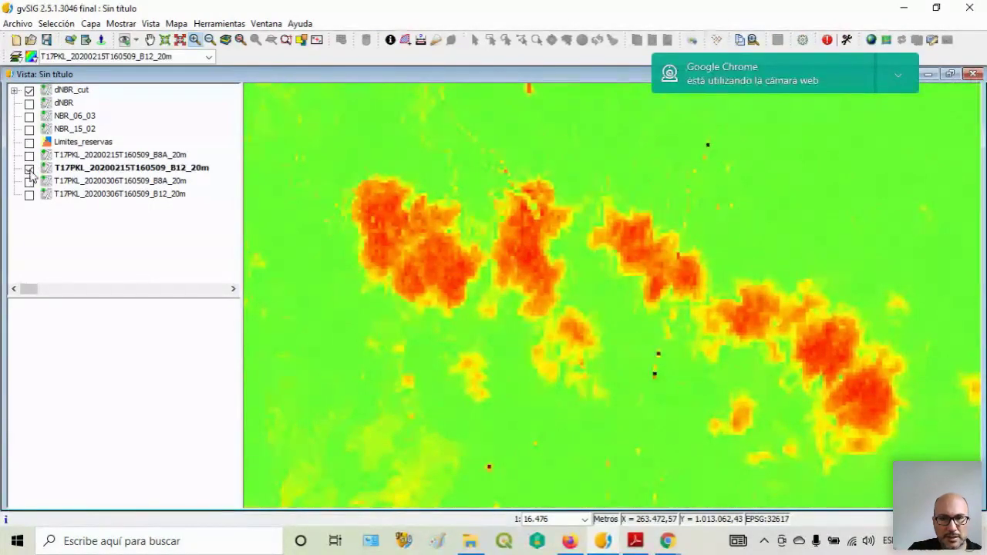
left_click(28, 155)
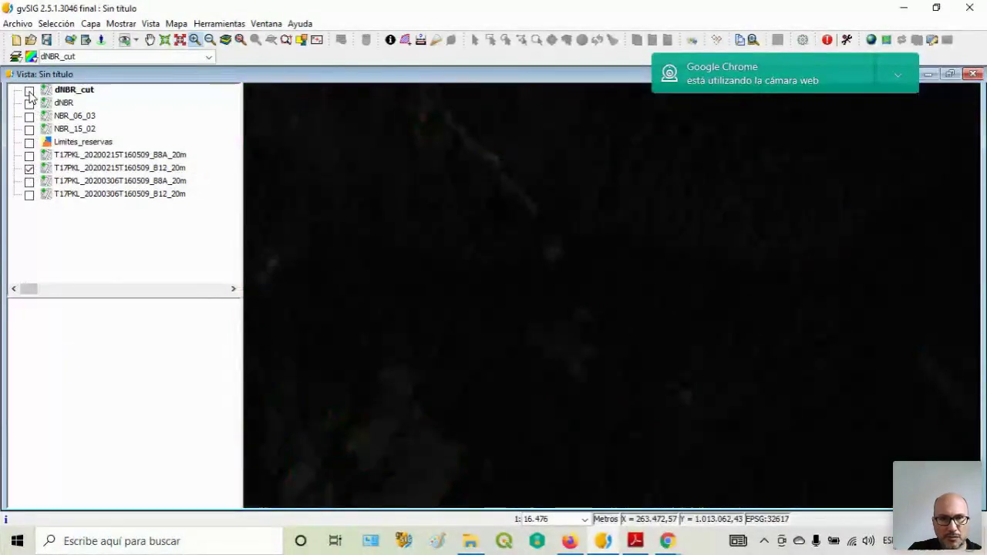
left_click(28, 90)
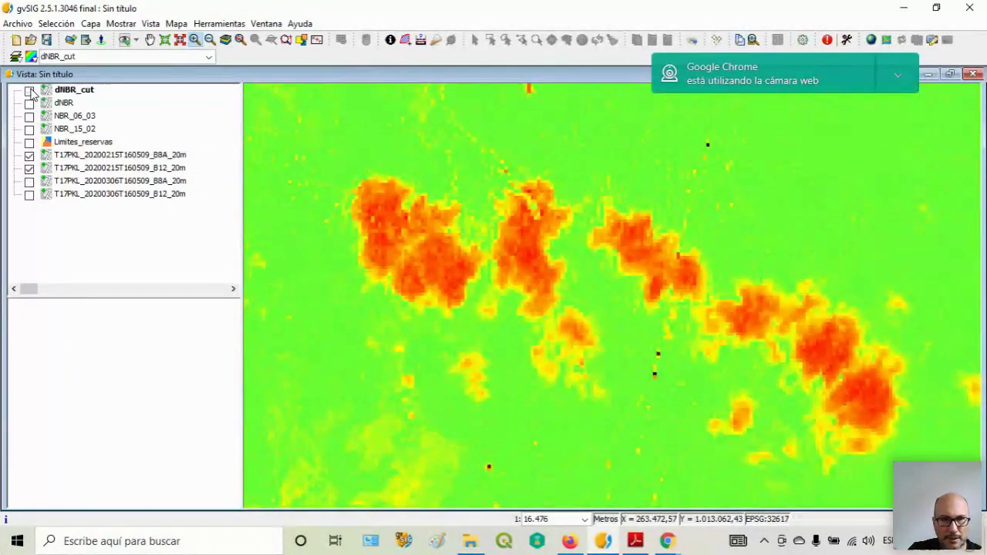
left_click(29, 168)
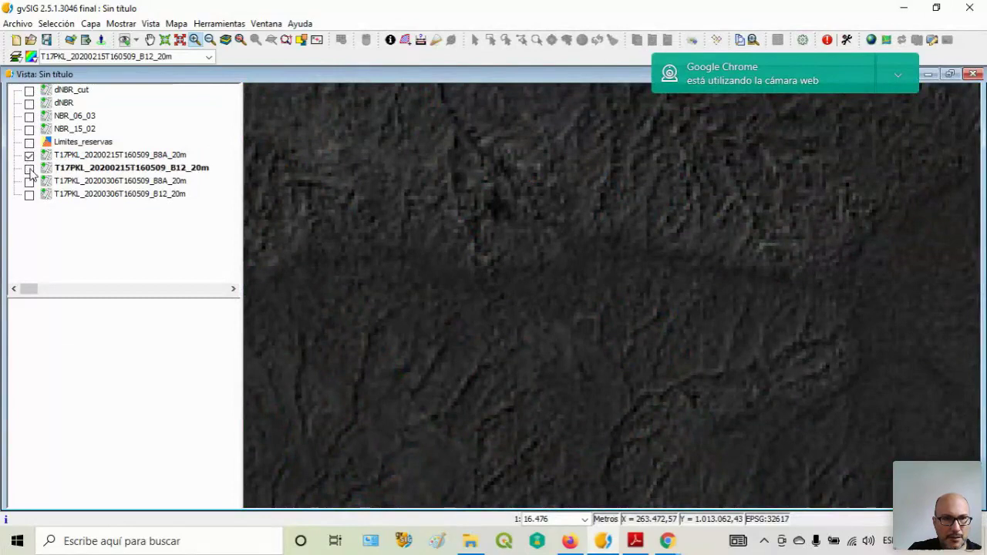
left_click(29, 181)
left_click(28, 155)
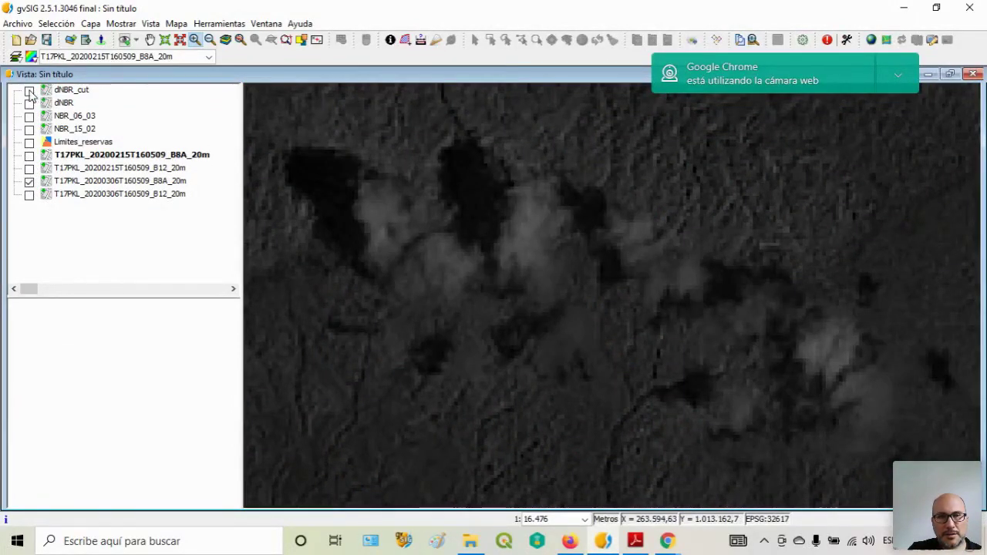
- Toggle dNBR_cut repeatedly over the 20200306 B8A band to compare the orange patches with the image, leaving dNBR_cut visible
left_click(28, 90)
left_click(29, 90)
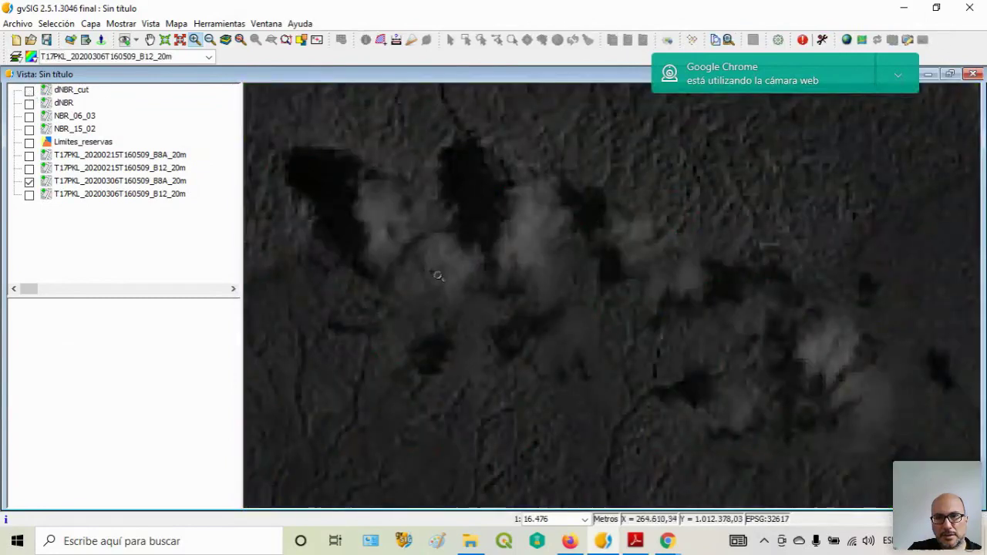
left_click(28, 90)
left_click(29, 90)
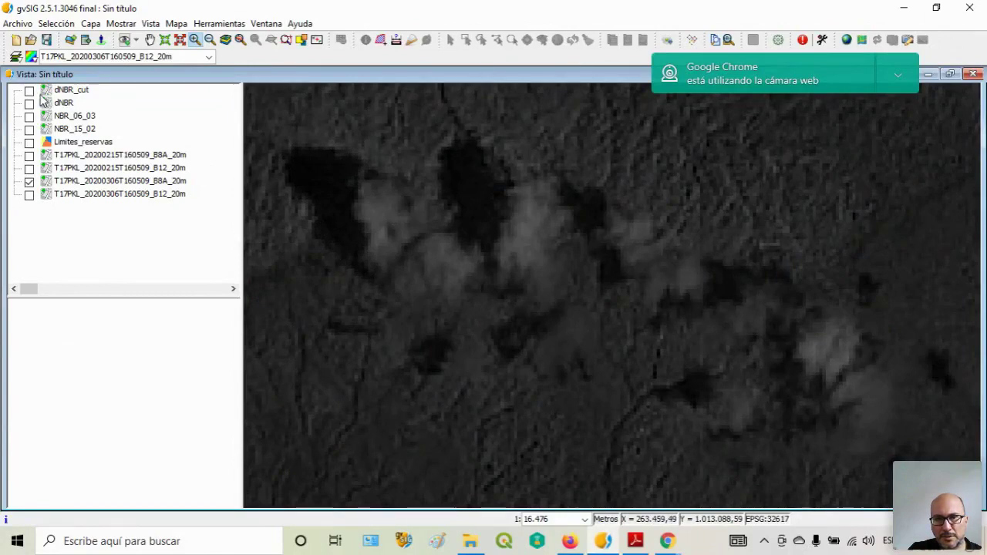
left_click(30, 92)
left_click(30, 92)
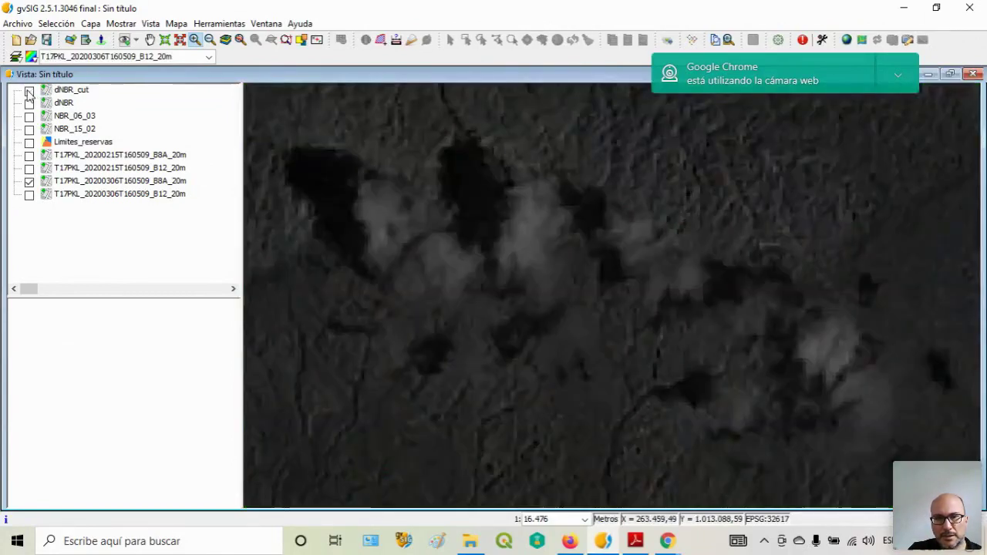
left_click(29, 91)
left_click(29, 92)
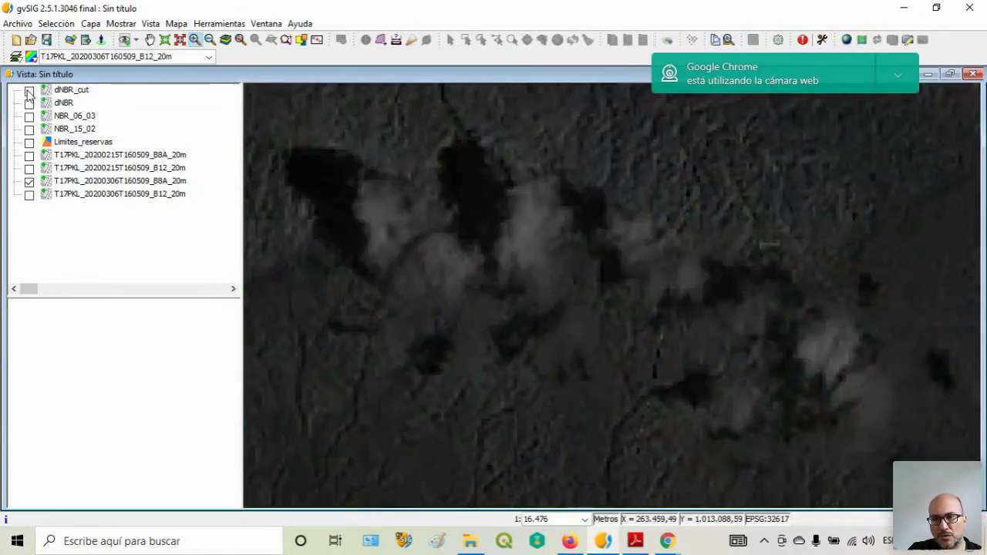
left_click(29, 91)
left_click(29, 91)
left_click(29, 91)
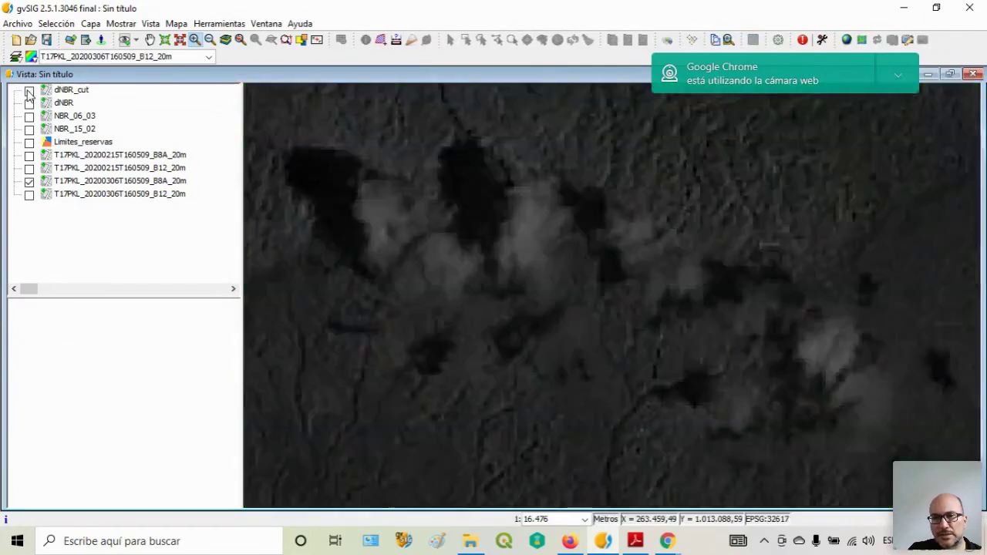
left_click(30, 92)
left_click(30, 91)
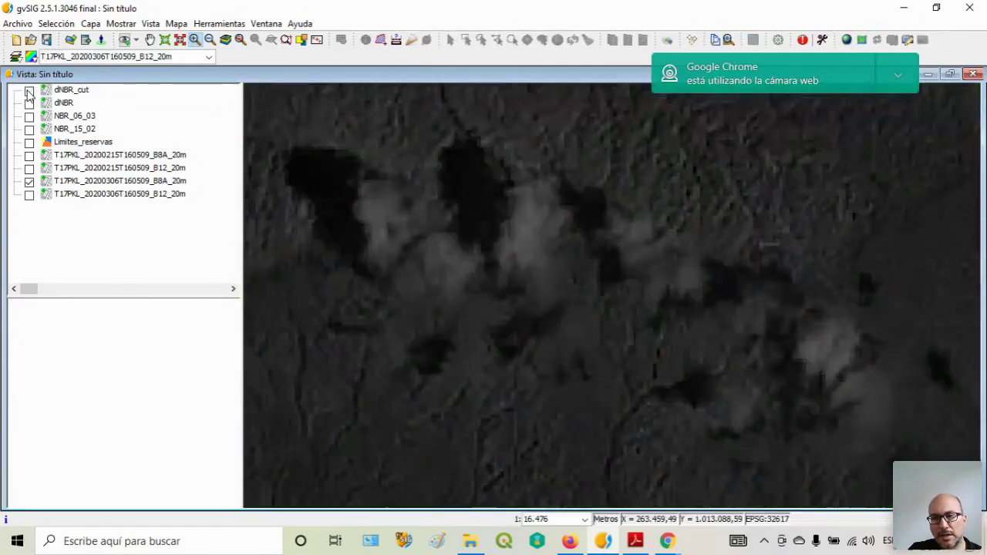
left_click(30, 92)
left_click(29, 92)
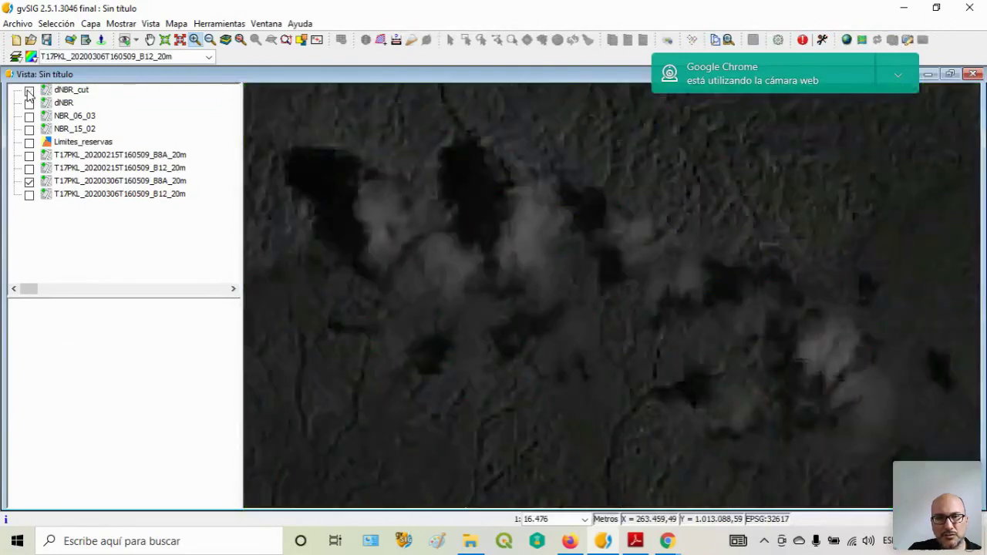
scroll(539, 330, "down", 3)
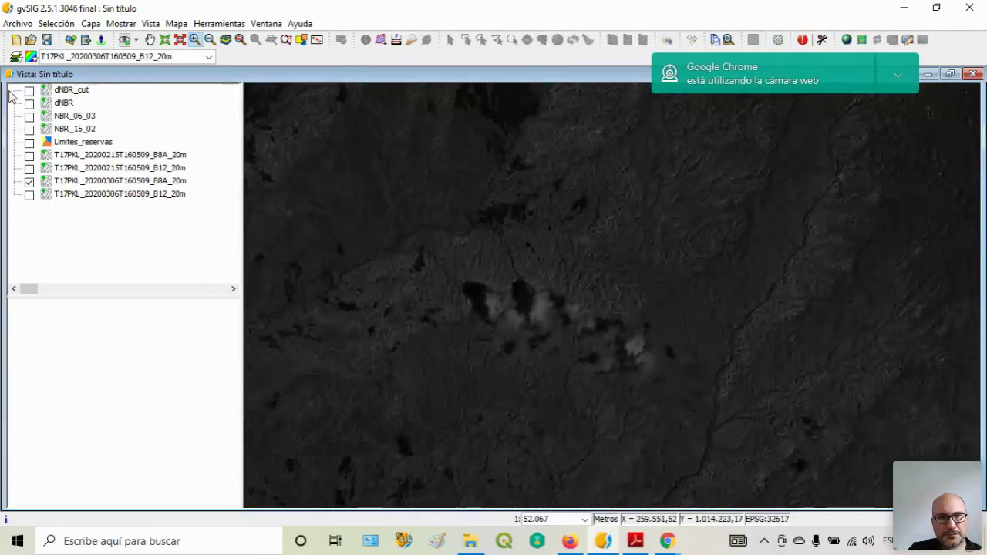
left_click(29, 92)
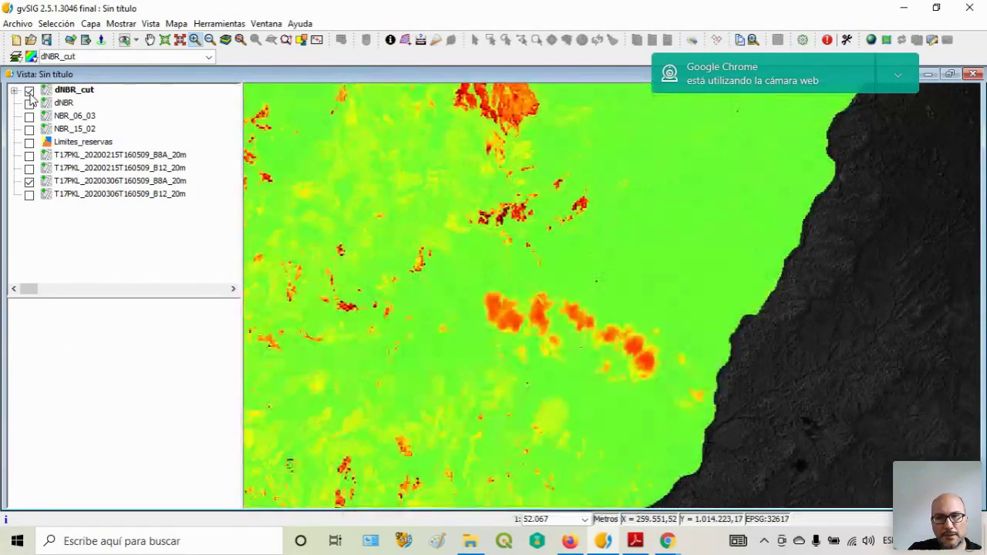
left_click(29, 92)
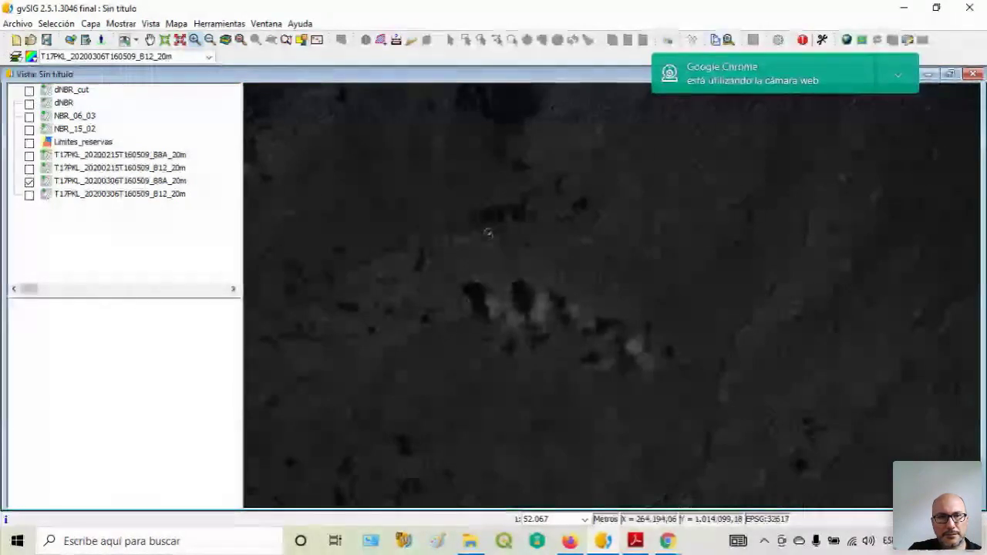
left_click(30, 92)
- Inspect the large red burn patch north of the orange patches in dNBR_cut against the layer's expanded legend
left_click(150, 40)
left_click_drag(463, 220, 576, 404)
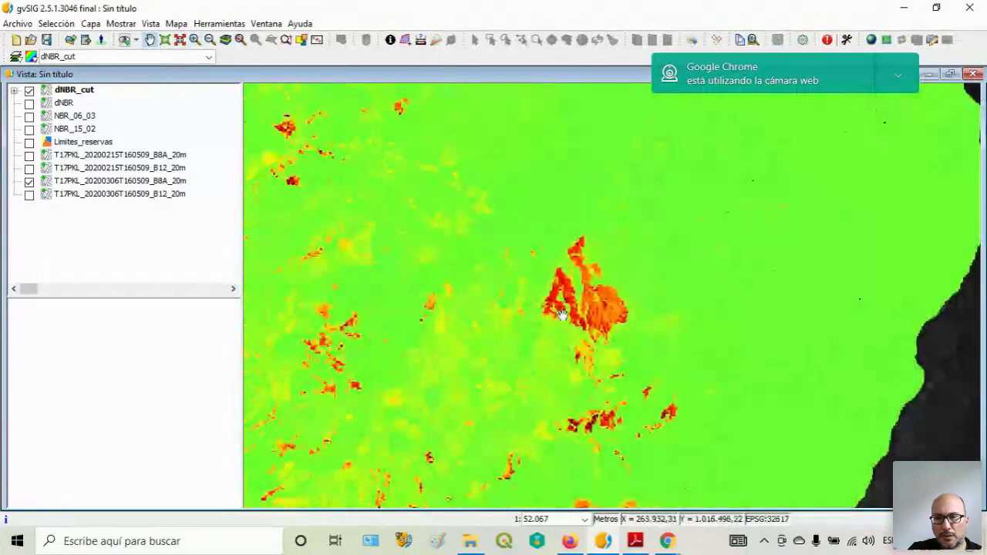
scroll(561, 315, "up", 2)
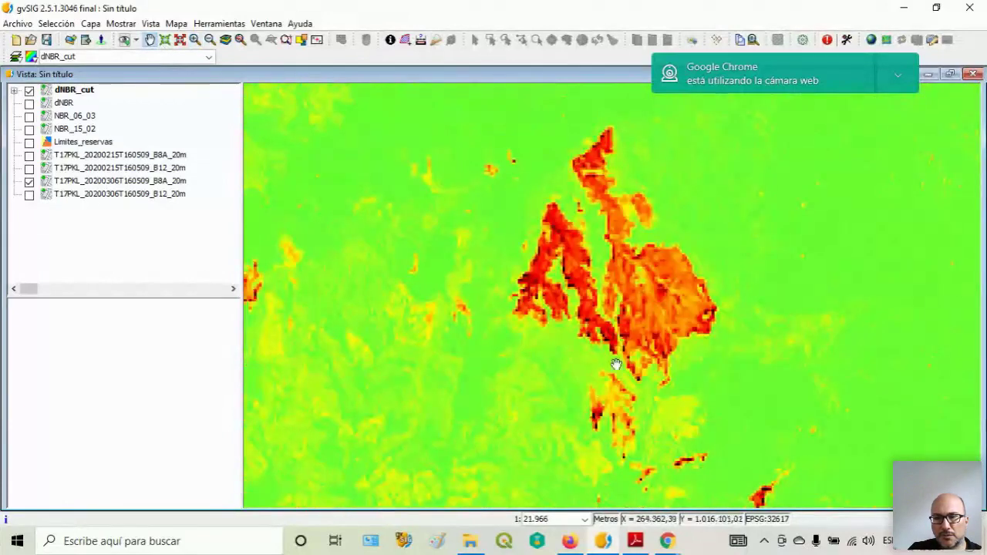
scroll(692, 376, "up", 1)
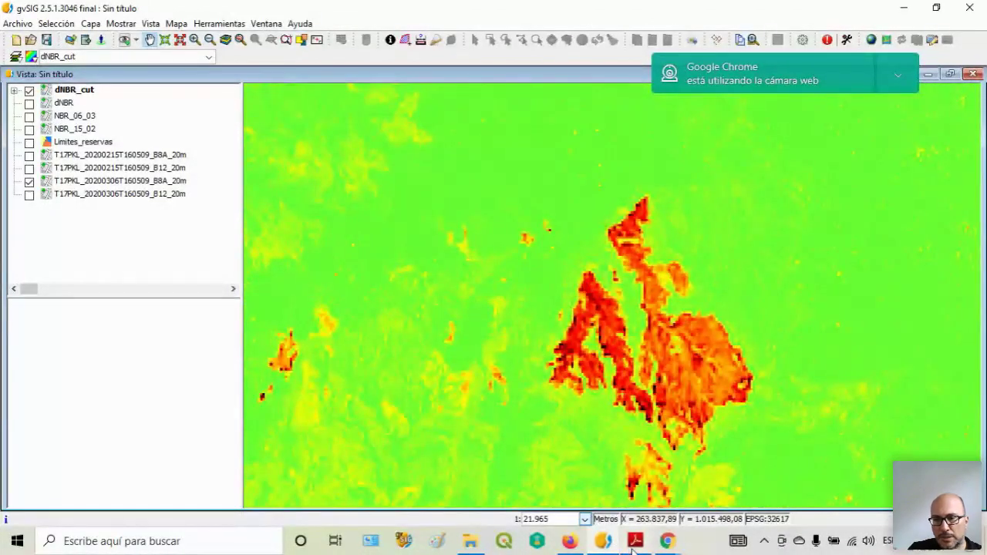
mouse_move(634, 544)
left_click_drag(551, 353, 456, 285)
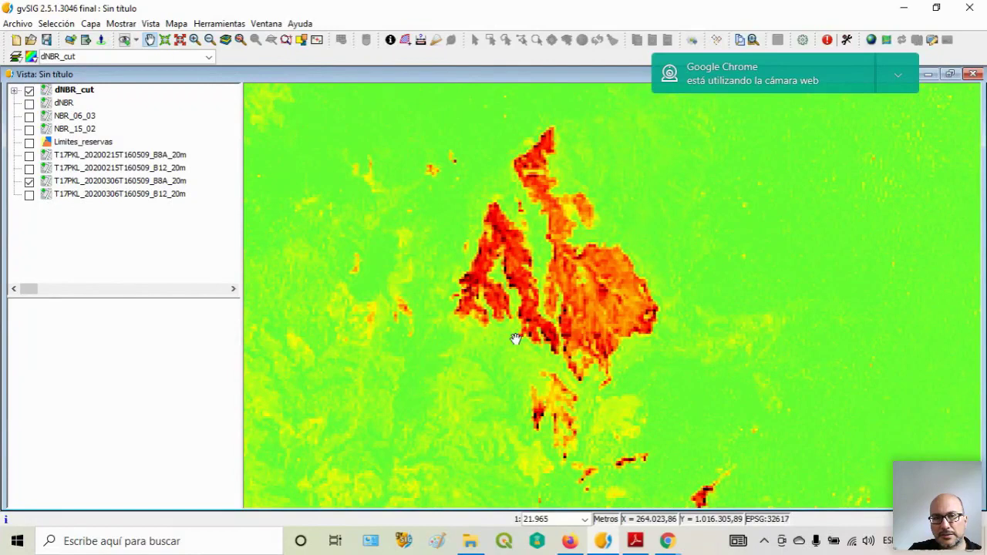
left_click(14, 91)
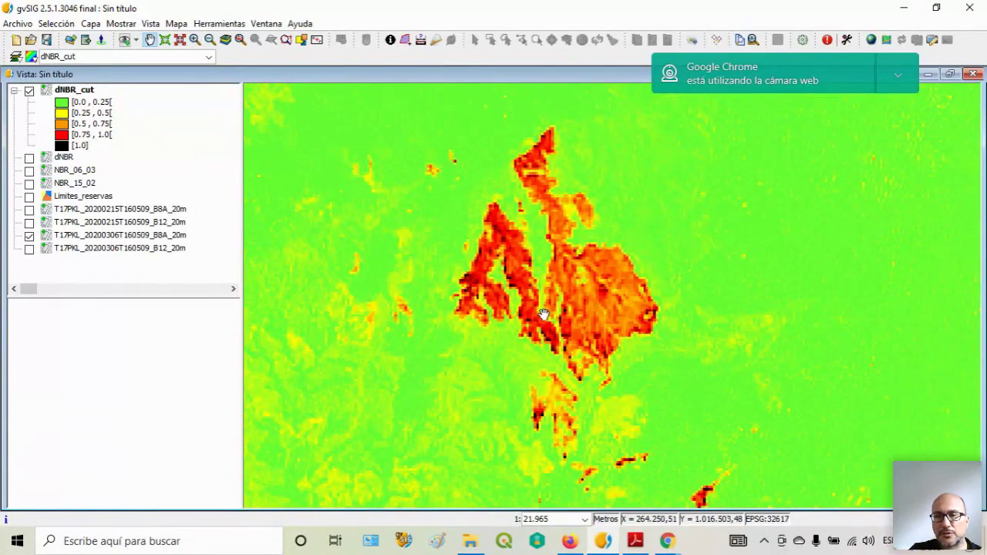
- Close the current view, create a new view in the project and maximise its window
left_click(973, 75)
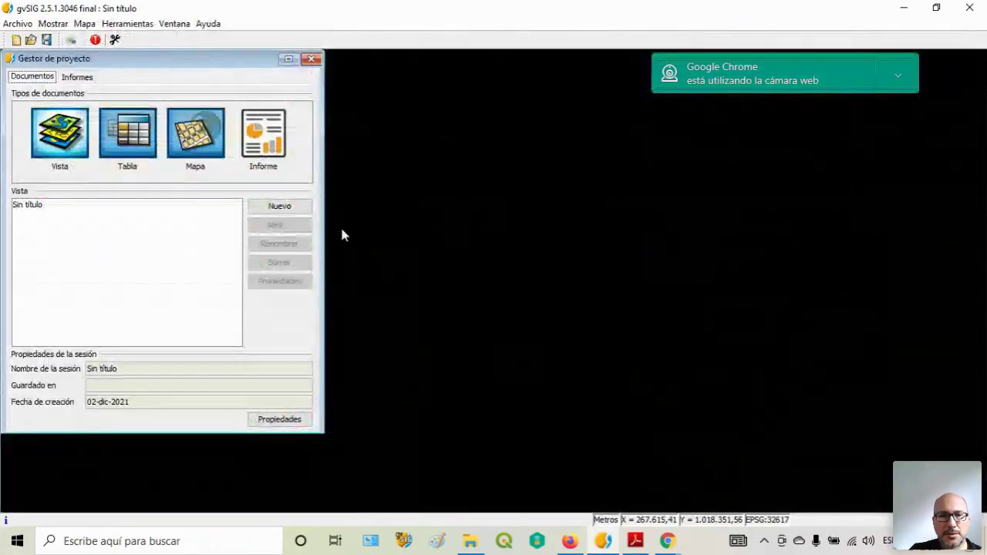
left_click(280, 210)
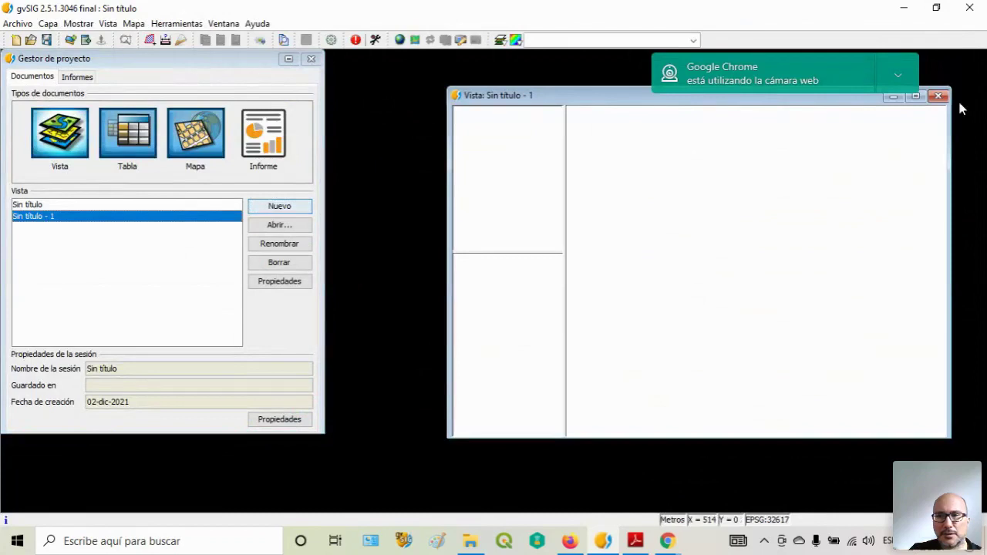
left_click(915, 97)
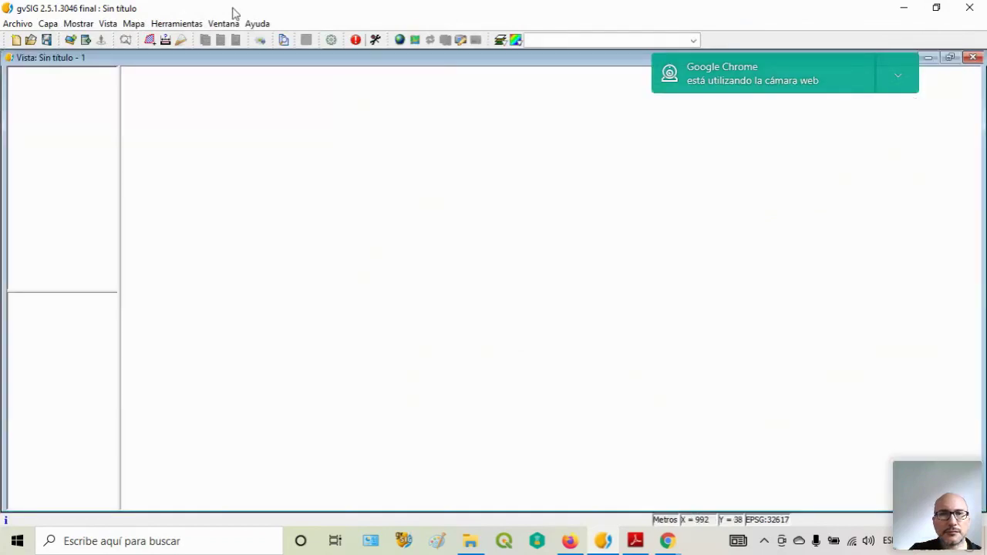
- Set the new view's projection to EPSG:5367 (CR05 / CRTM05) in the view properties
left_click(107, 23)
mouse_move(139, 149)
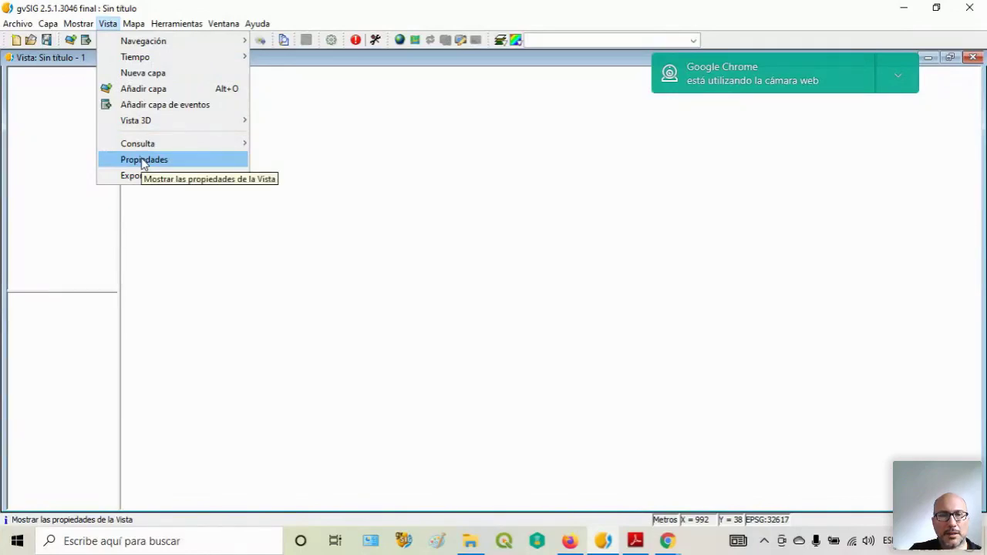
left_click(142, 160)
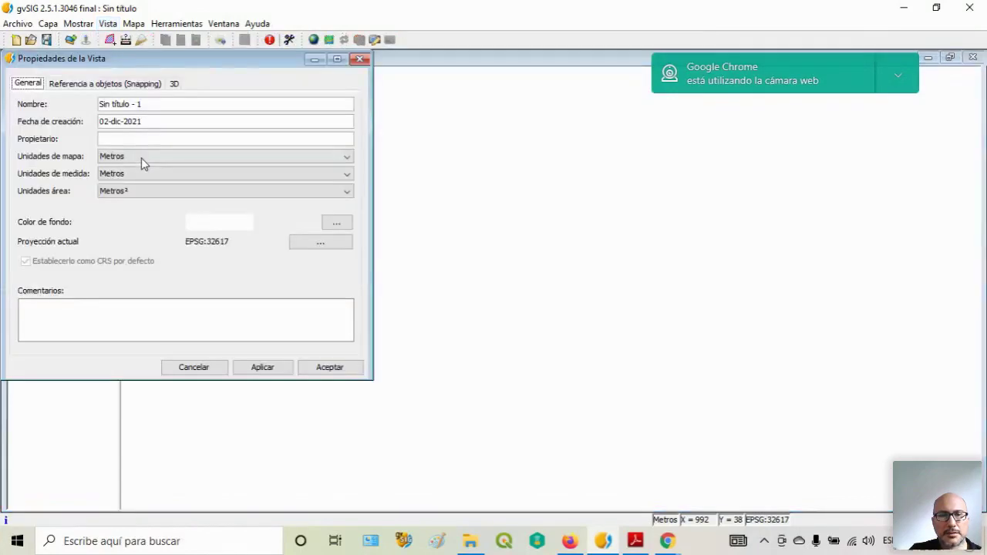
left_click(324, 251)
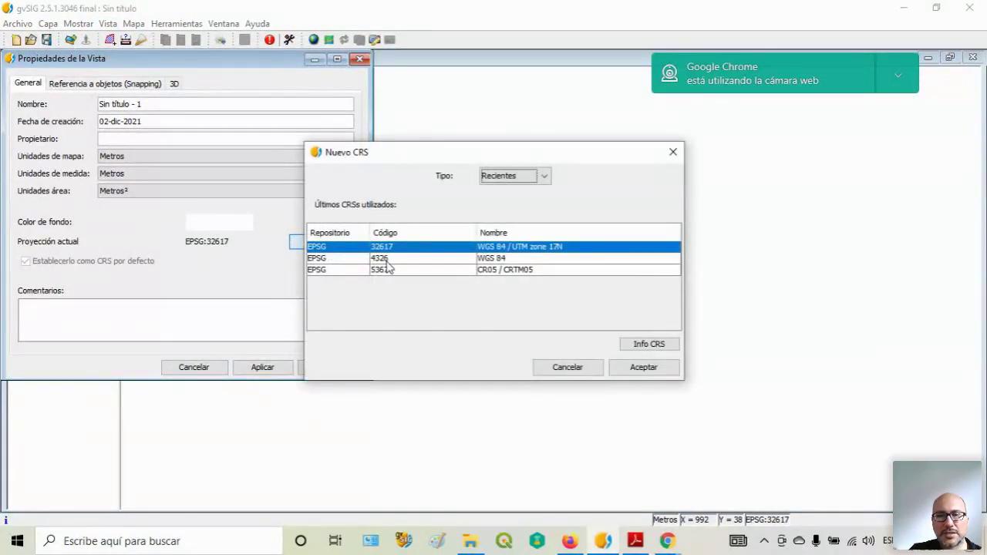
left_click(429, 271)
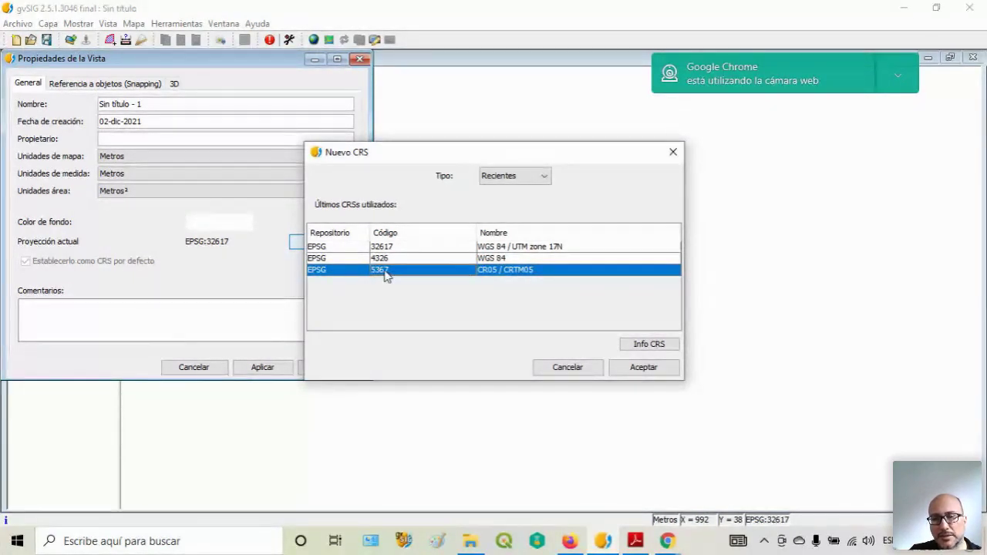
left_click(642, 368)
left_click(270, 367)
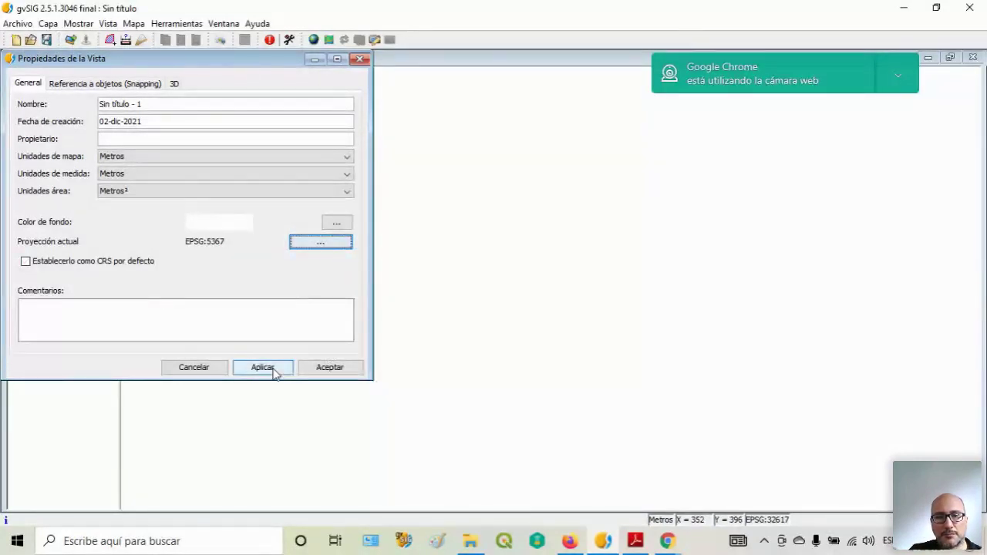
left_click(330, 368)
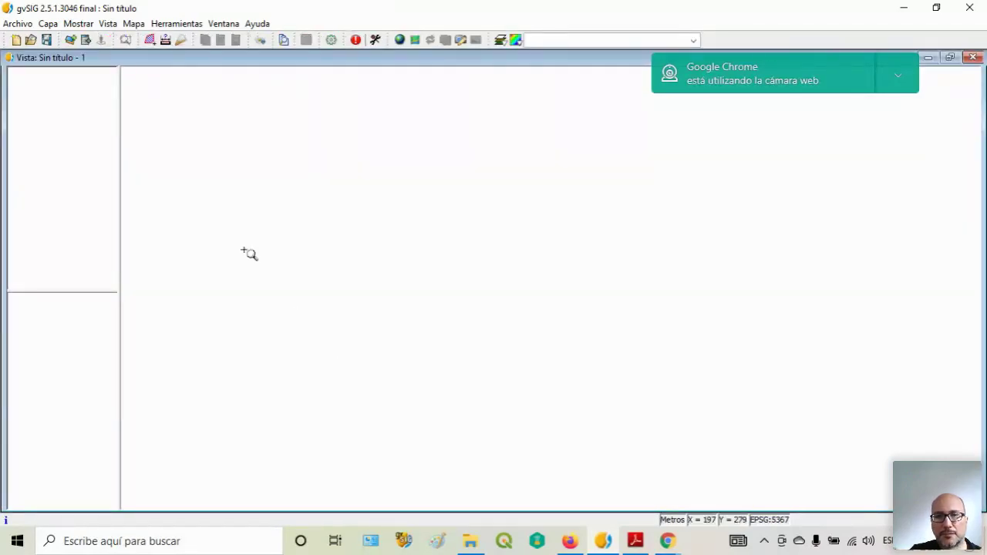
- Start adding a WMS layer to the view and check the list of stored servers
left_click(71, 42)
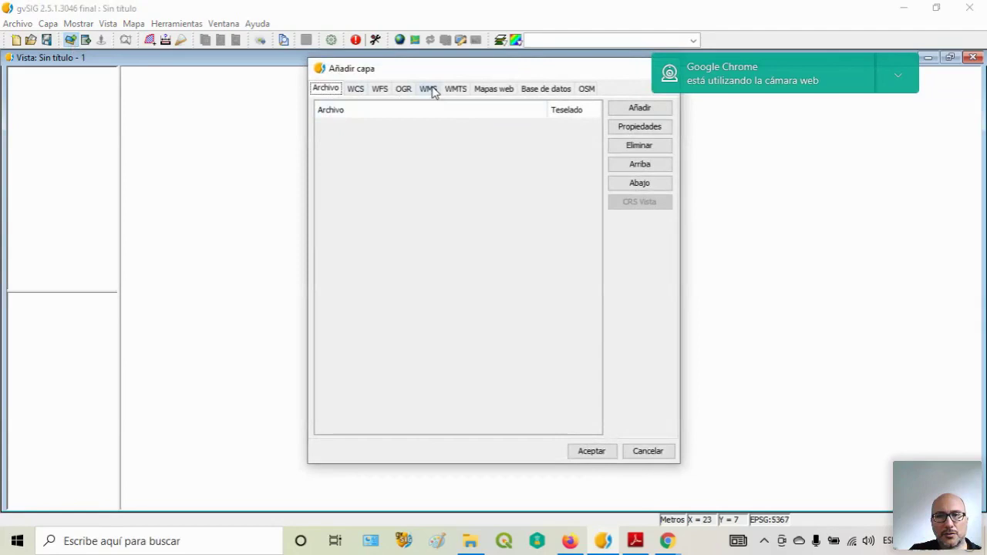
left_click(429, 89)
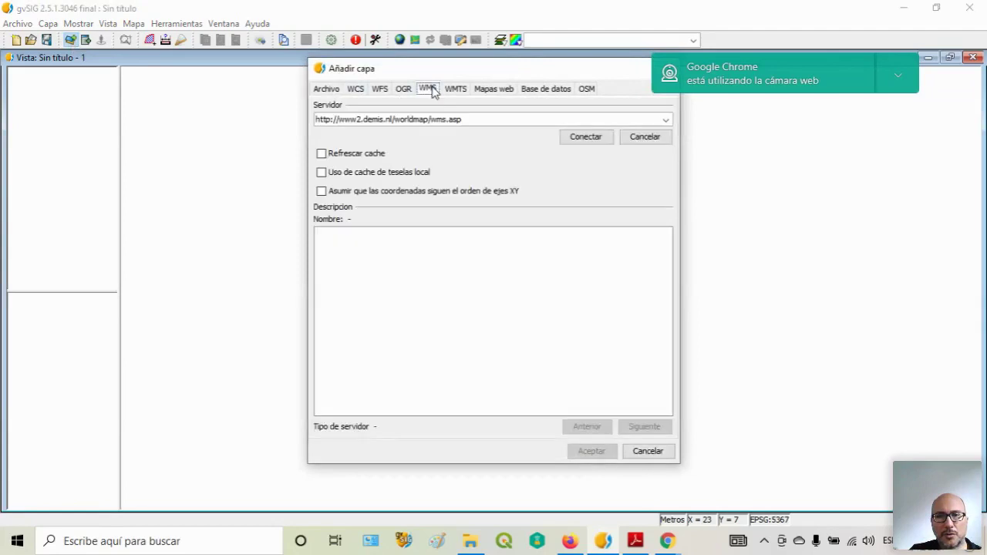
left_click(665, 120)
left_click(666, 120)
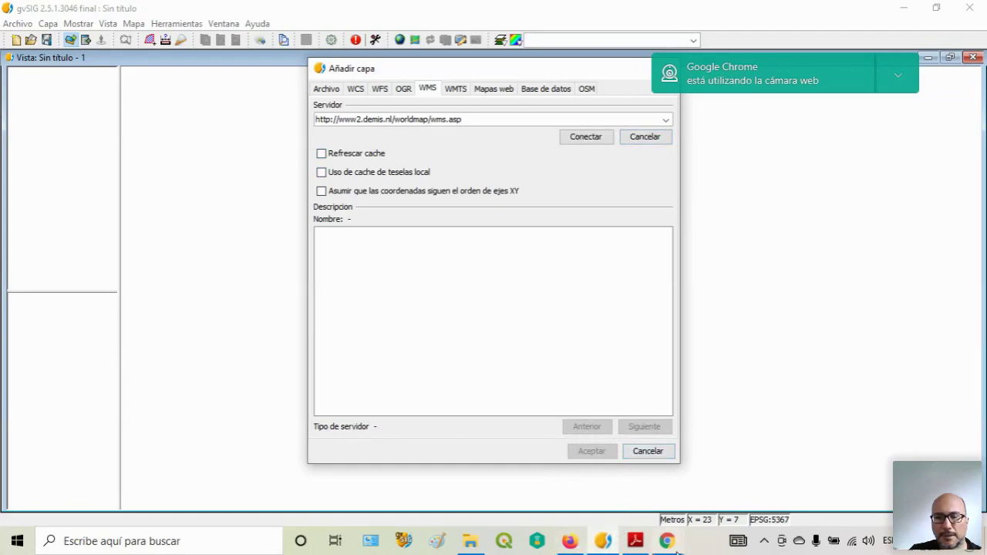
- Switch to Chrome and copy the WMS address of the local node Ortofoto 2005-2007 1k-5k from the SNIT site's OGC services
mouse_move(668, 542)
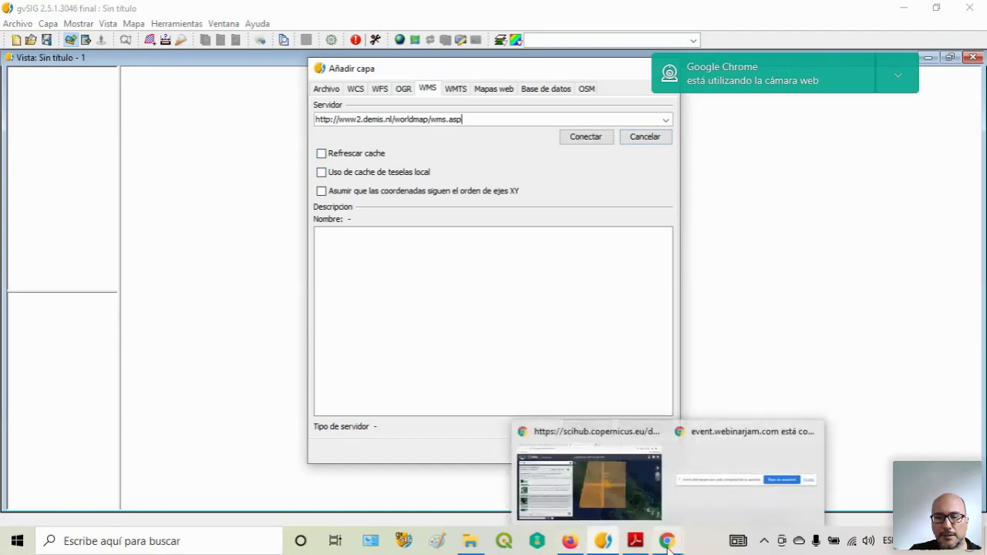
left_click(631, 489)
left_click(580, 21)
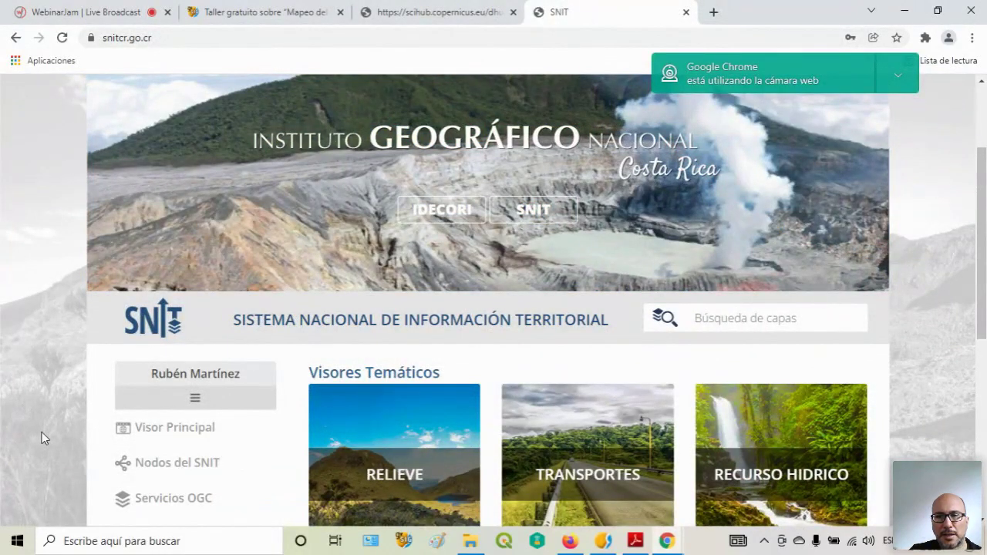
scroll(42, 435, "down", 2)
left_click(181, 360)
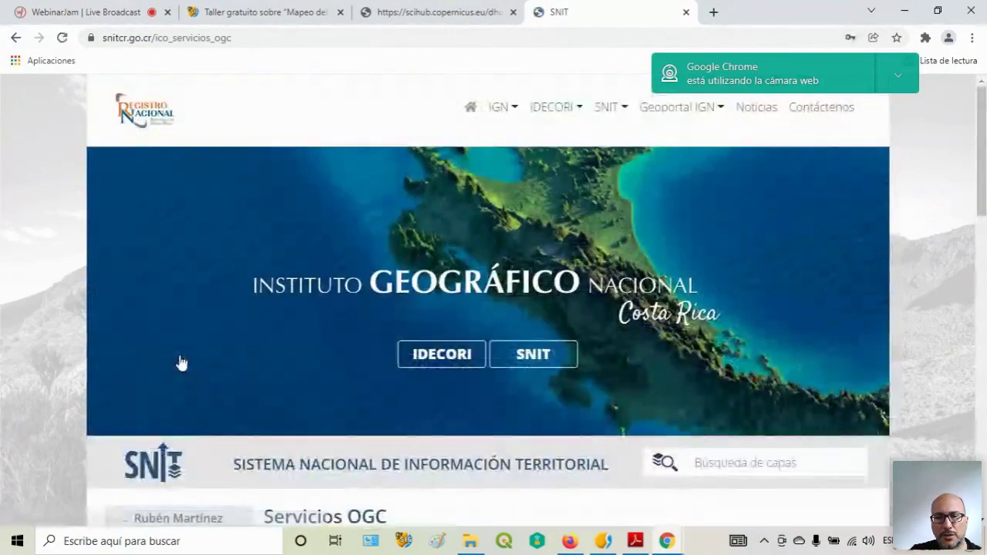
scroll(38, 418, "down", 3)
scroll(38, 418, "down", 5)
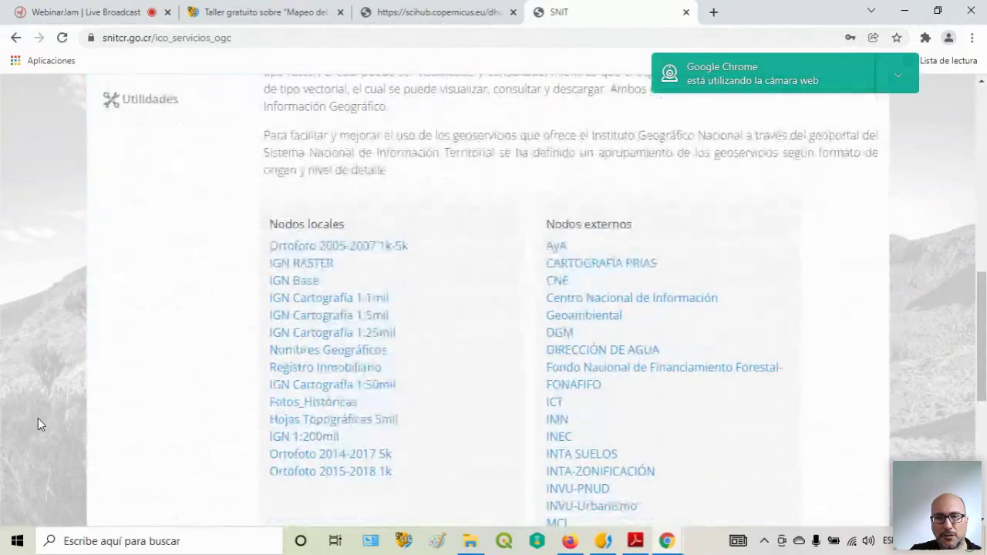
left_click(347, 253)
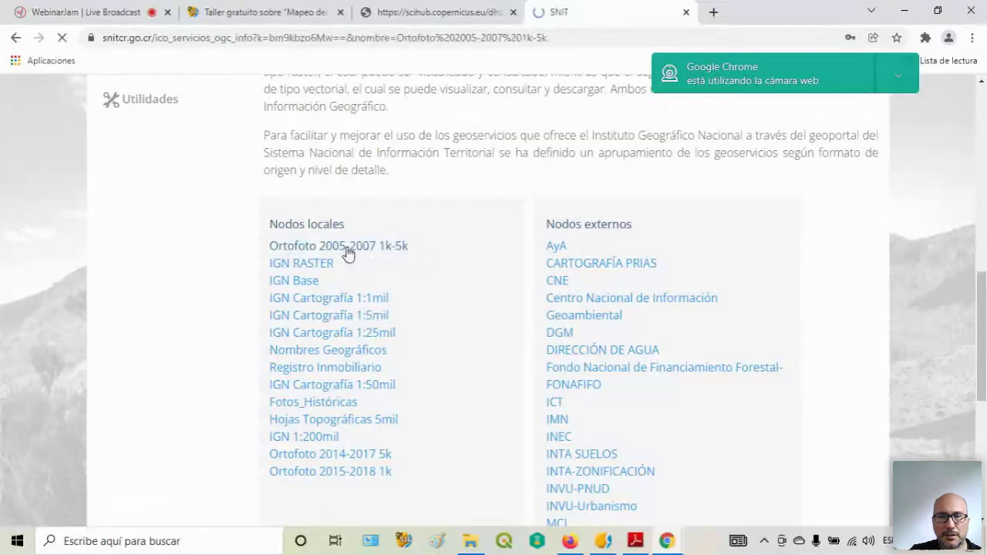
scroll(213, 428, "down", 4)
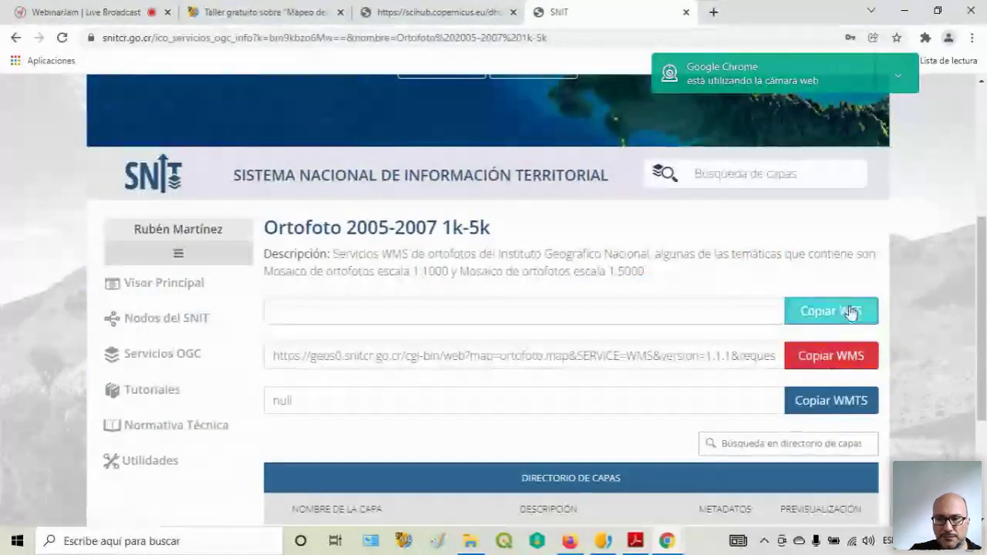
left_click(834, 363)
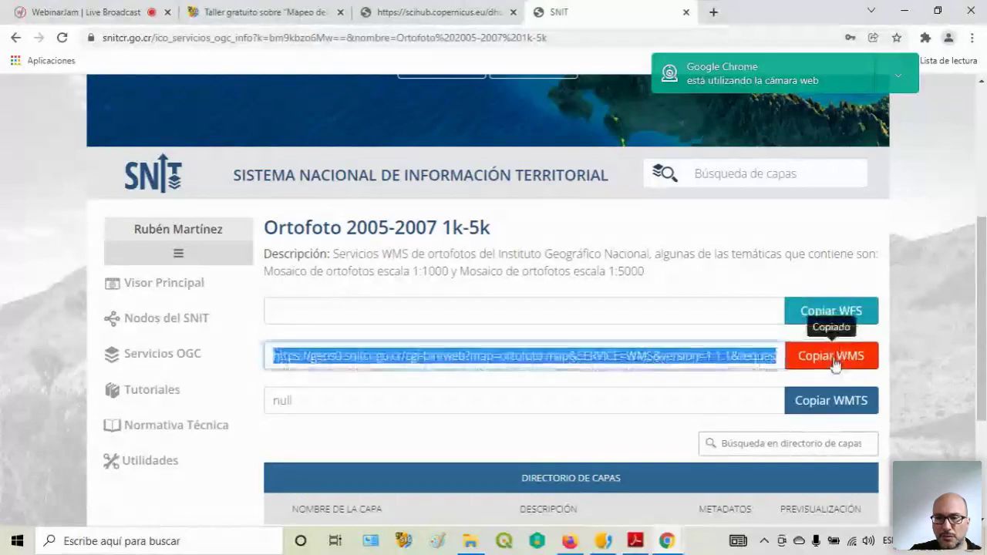
- Return to gvSIG, replace the WMS server address with the copied SNIT ortofoto.map GetCapabilities URL and connect to it
left_click(571, 543)
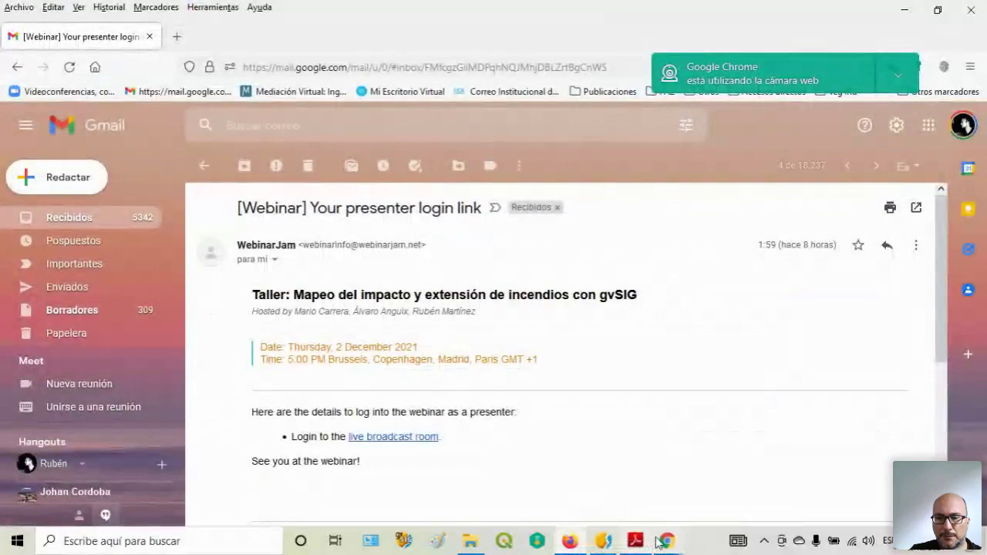
left_click(605, 543)
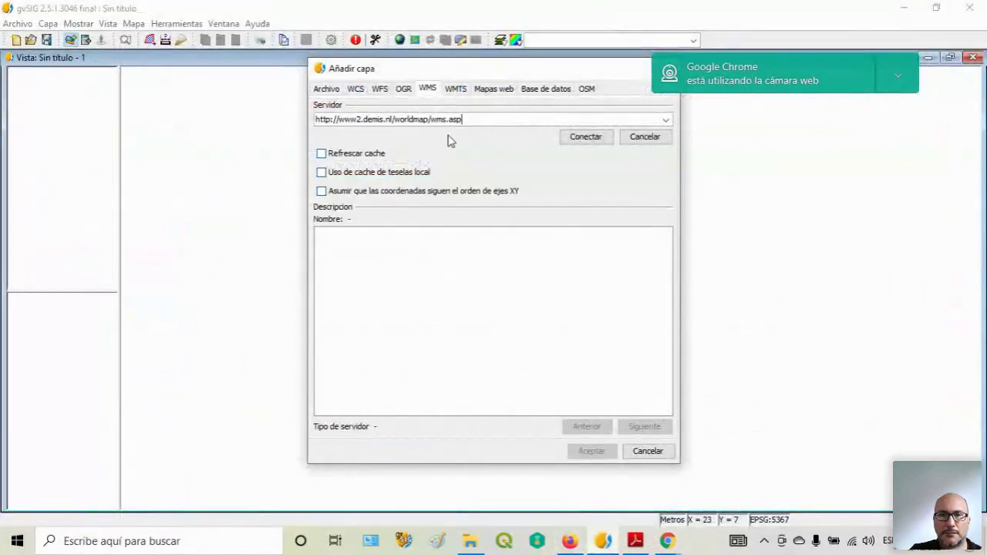
left_click_drag(465, 121, 289, 121)
type("http://www.snitcr.go.cr/cgi-bin/web?map=ortofoto.map&SERVICE=WMS&version=1.1.1&request=GetCapabilities")
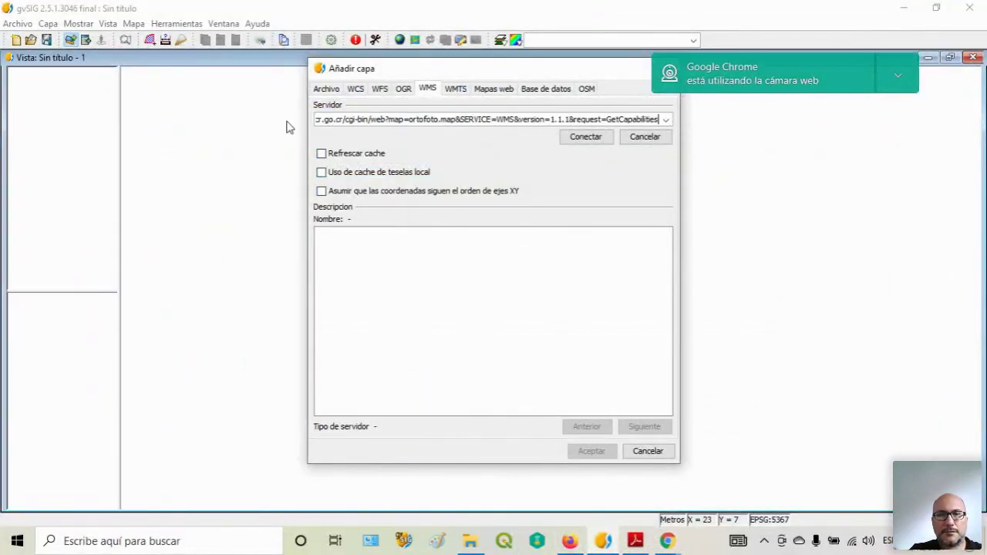
left_click(592, 141)
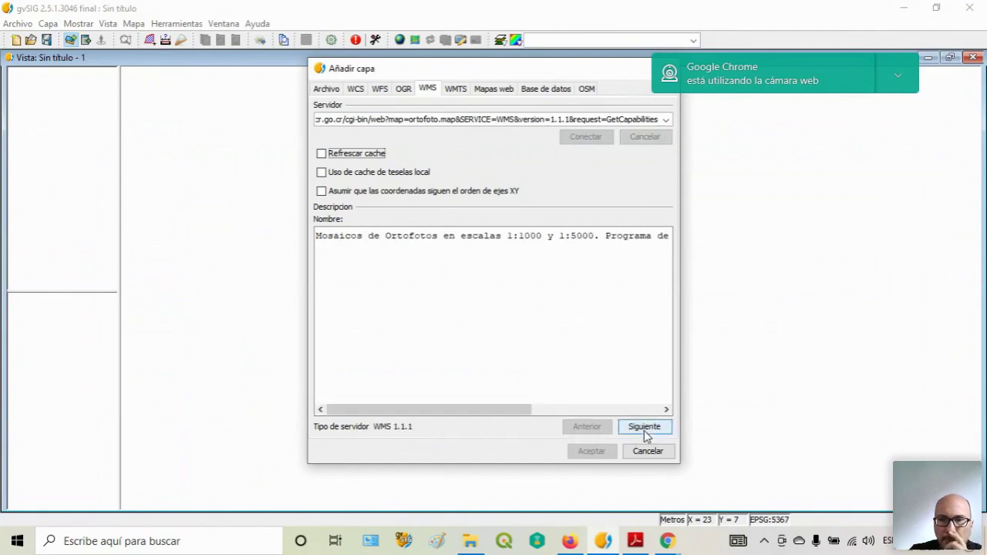
- Expand the ORTOFOTO group of the WMS service and choose Mosaico1000 as the layer to load
left_click(644, 429)
left_click(645, 429)
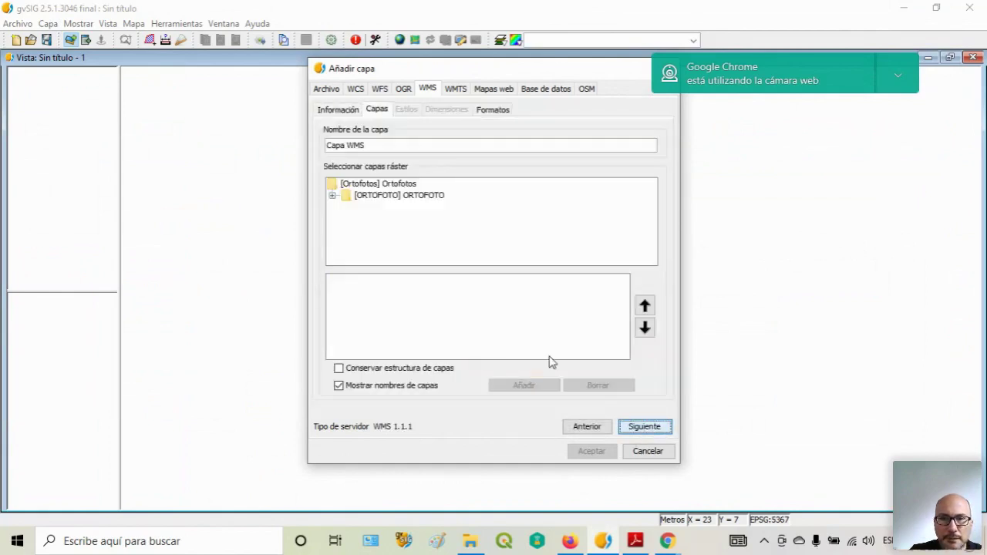
left_click(332, 196)
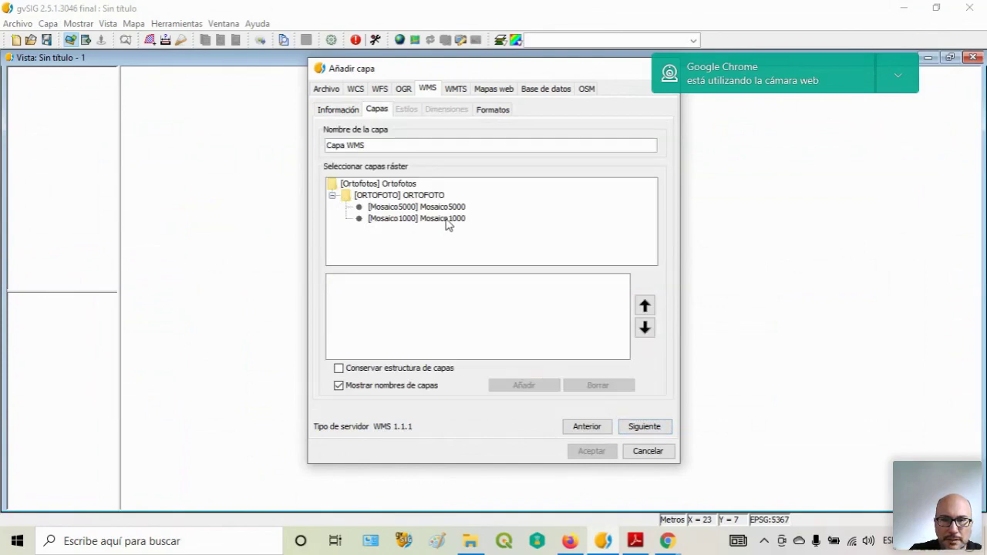
double_click(447, 219)
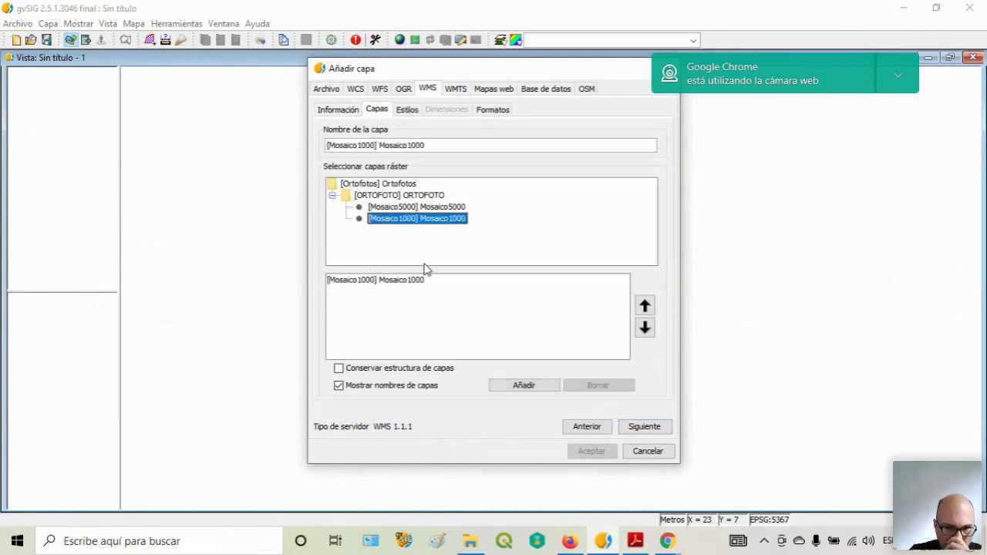
left_click(407, 280)
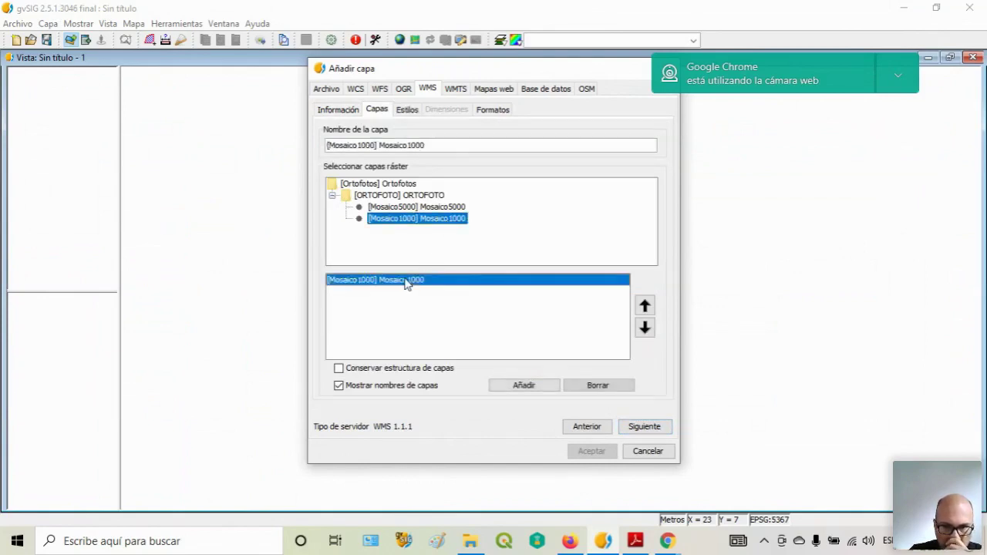
- Set the WMS layer's format to image/png, CRS to EPSG:5367 and information format to text/plain, and add it to the view
left_click(645, 427)
left_click(644, 427)
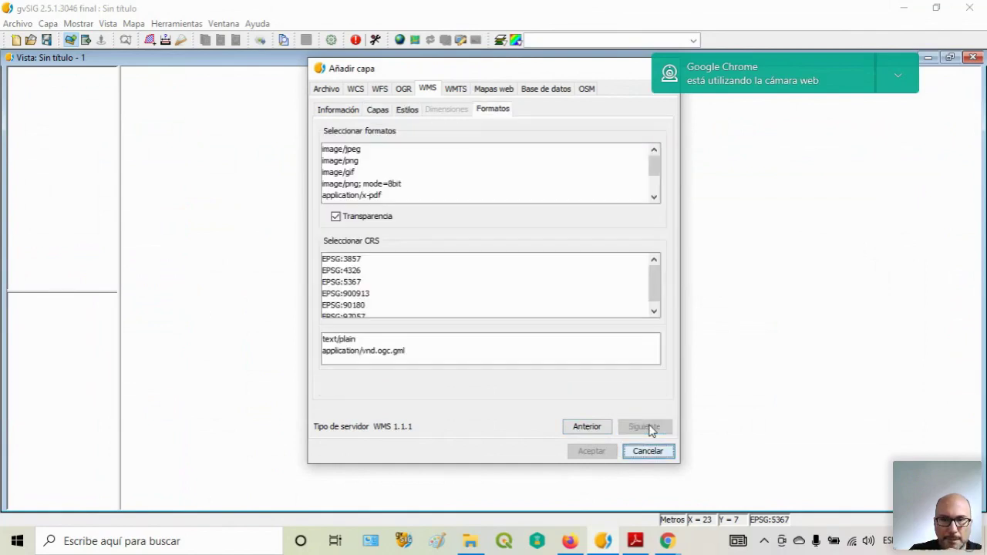
left_click(364, 283)
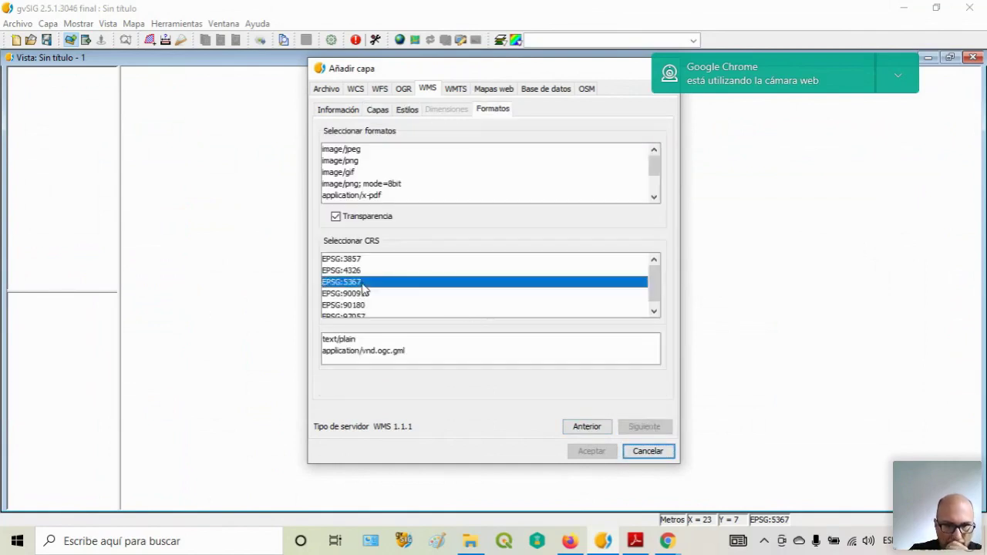
left_click(344, 161)
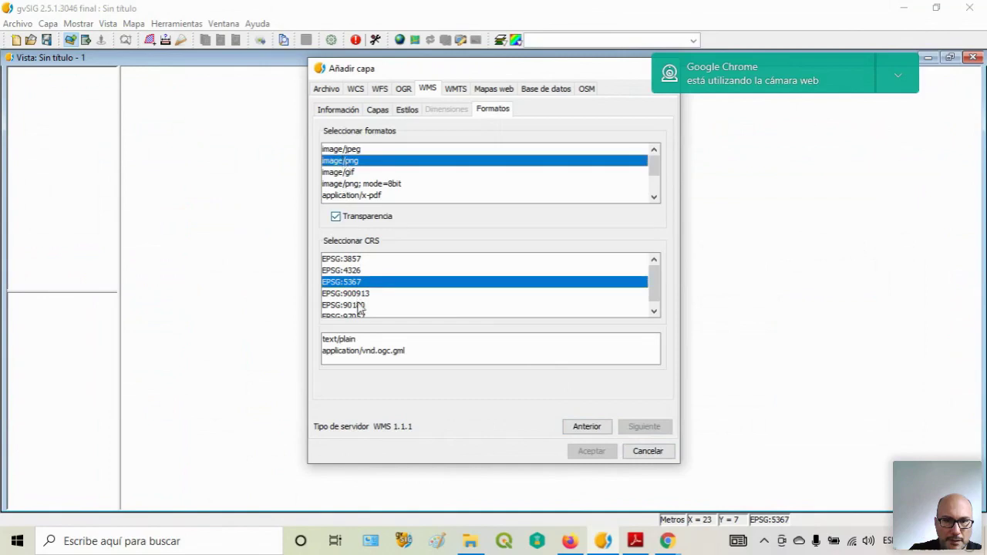
left_click(355, 340)
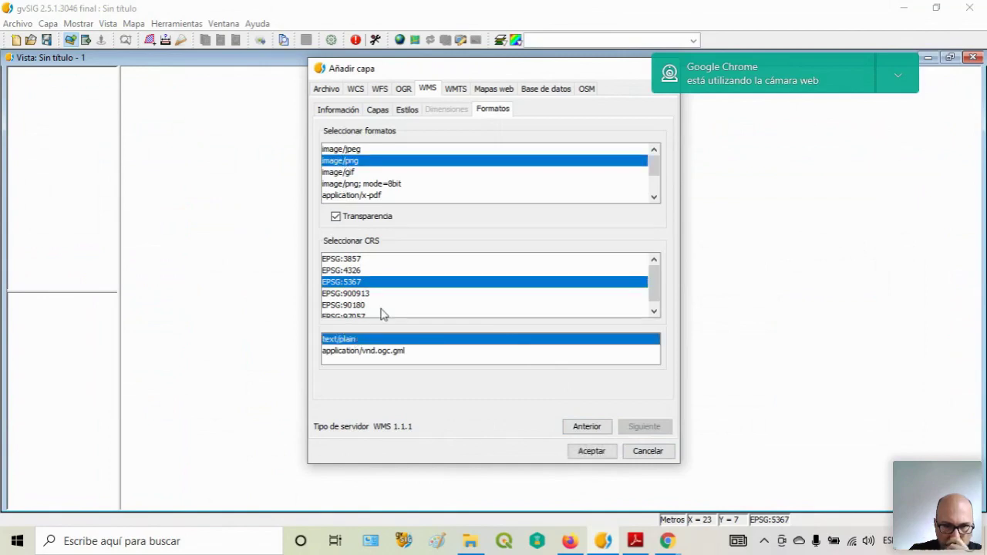
left_click(591, 451)
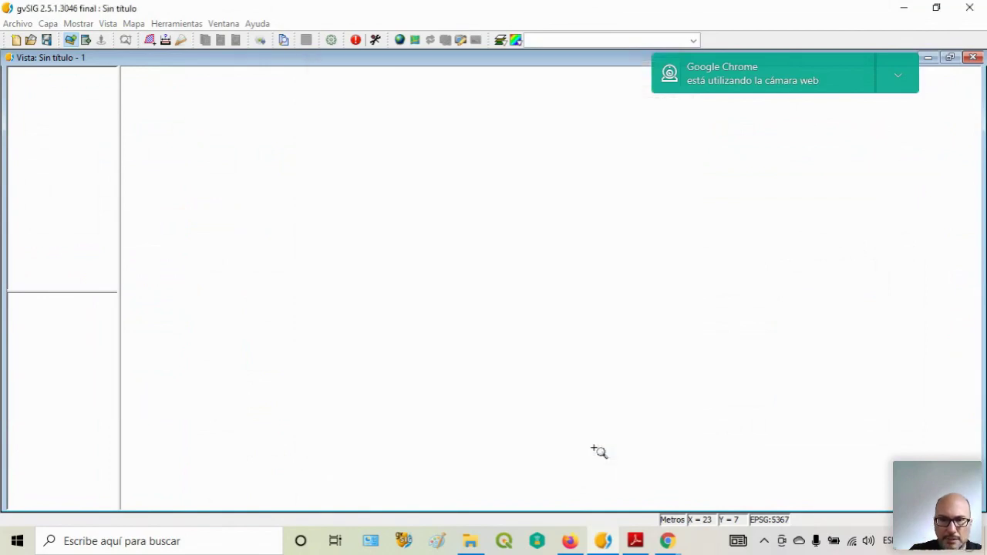